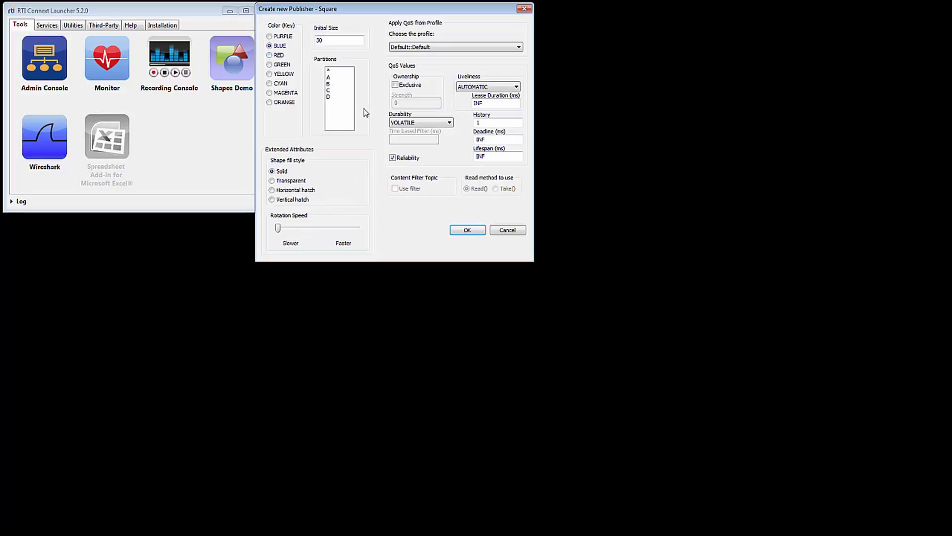
# Step: Create the publisher for the red square and switch to the RTI Administration Console
pyautogui.click(465, 231)
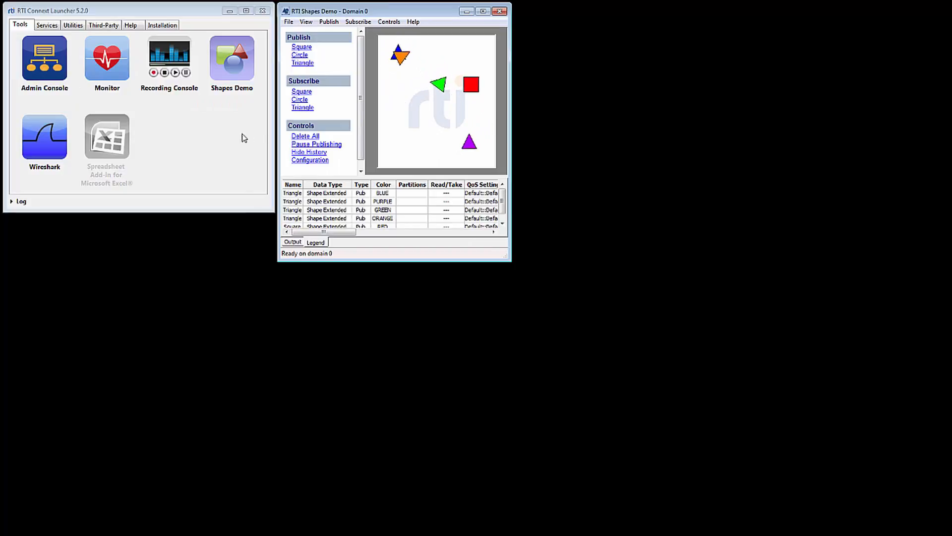
pyautogui.click(59, 72)
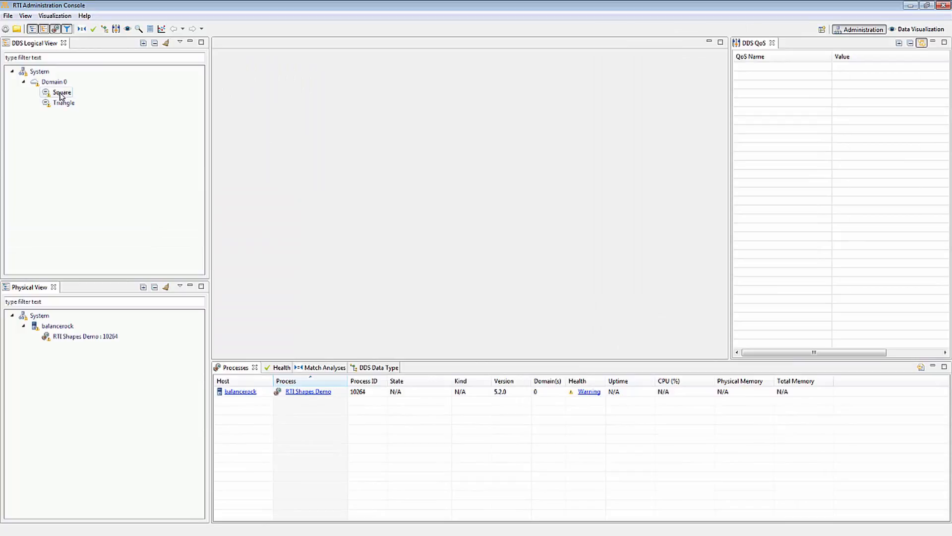
# Step: Open the Triangle topic of Domain 0 and show its topic data
pyautogui.moveTo(64, 105)
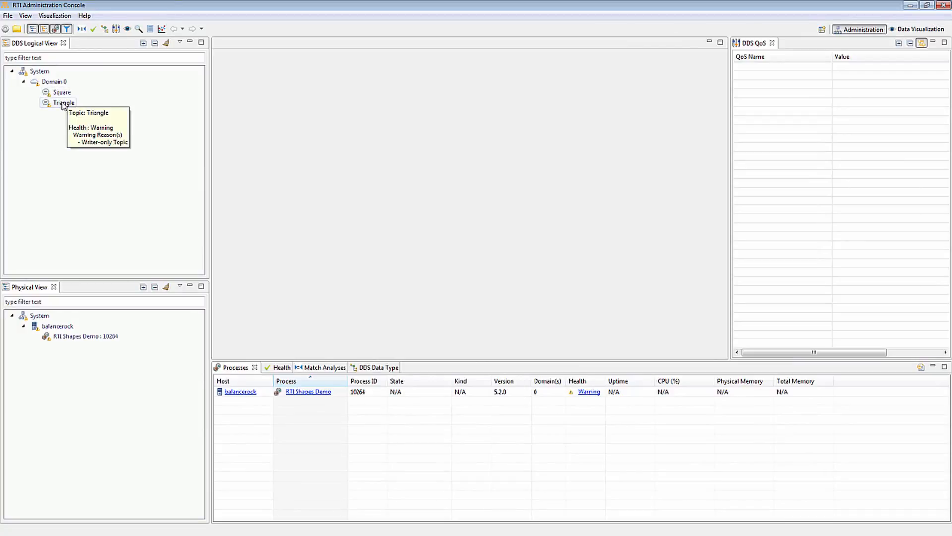
pyautogui.doubleClick(63, 103)
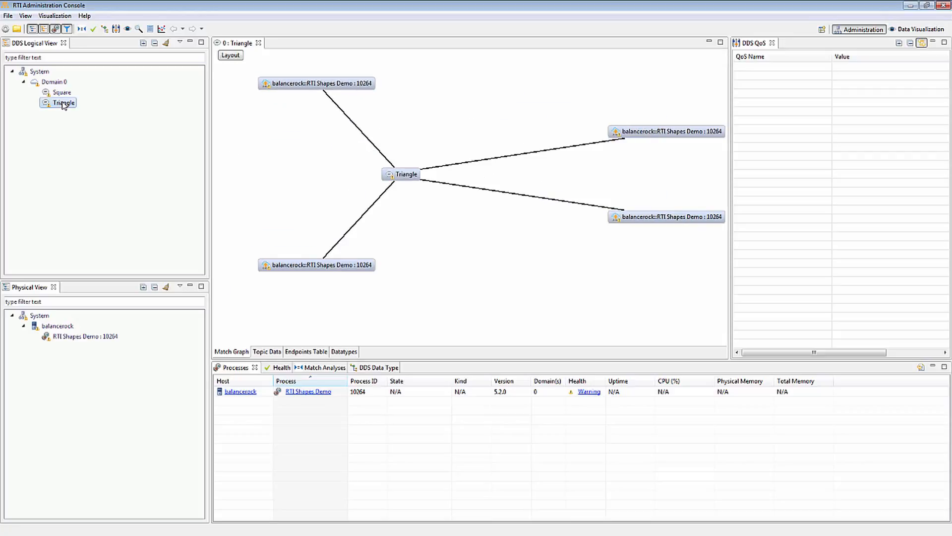
pyautogui.moveTo(64, 105)
pyautogui.click(263, 352)
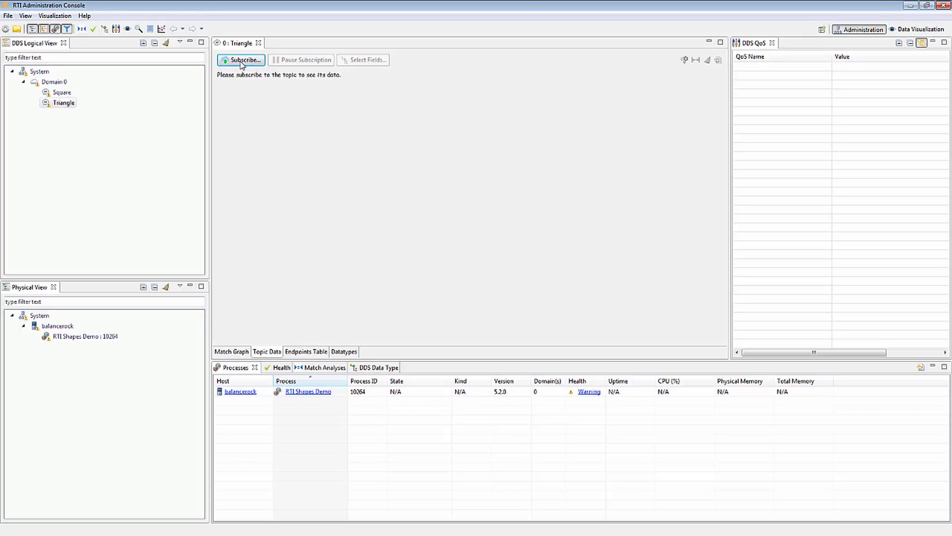
# Step: Start a new subscription to the Triangle topic and move its settings window out of the way
pyautogui.rightClick(65, 104)
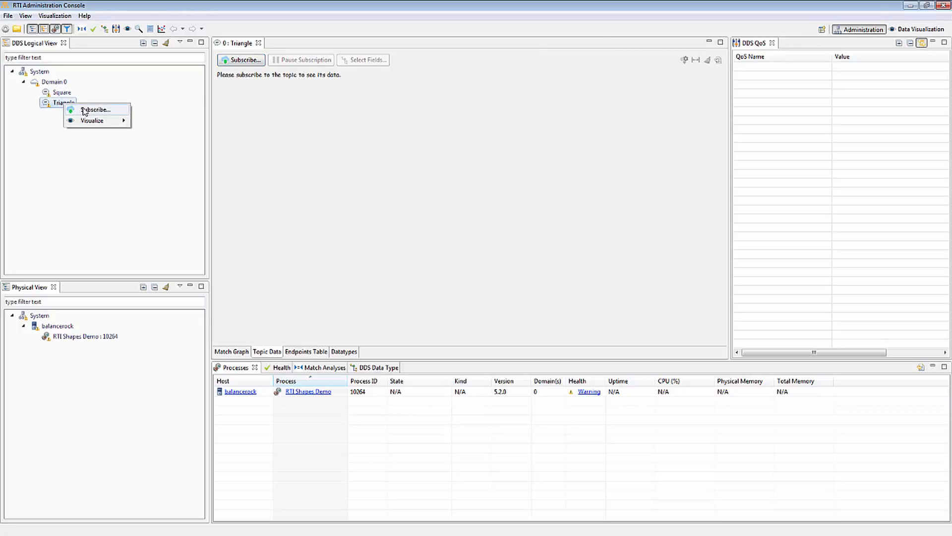
pyautogui.click(84, 110)
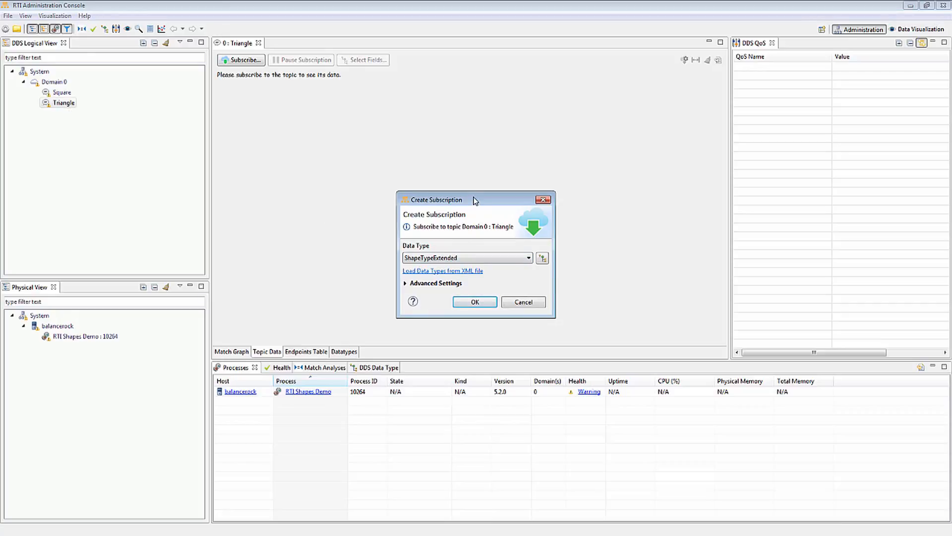
pyautogui.moveTo(475, 200); pyautogui.dragTo(402, 106)
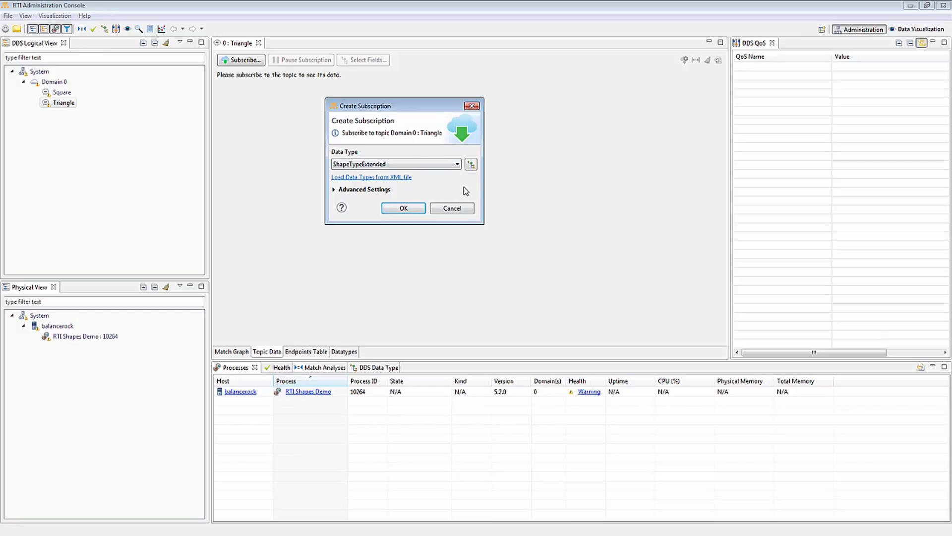
# Step: Examine the ShapeTypeExtended data type's details, both as a type tree and as equivalent IDL
pyautogui.click(454, 165)
pyautogui.click(470, 164)
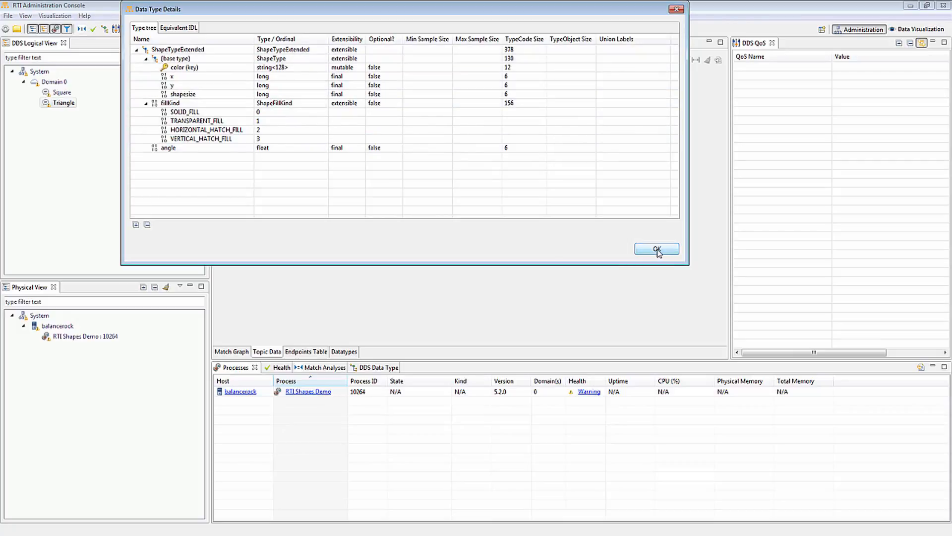
pyautogui.click(176, 28)
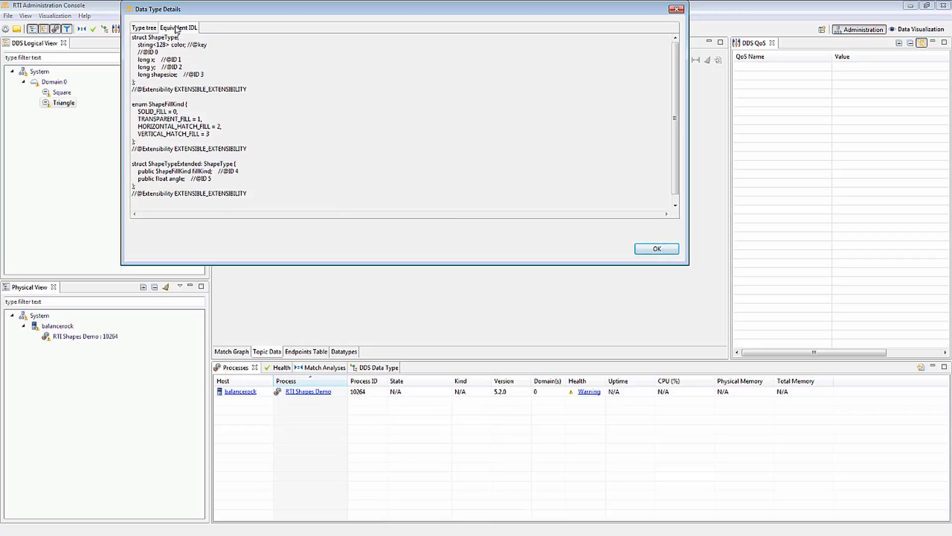
pyautogui.click(146, 29)
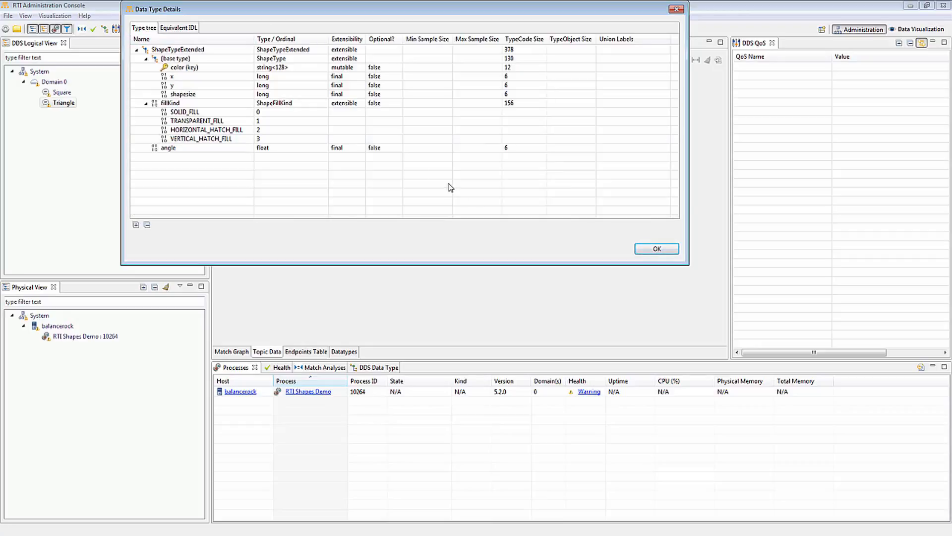
pyautogui.click(663, 251)
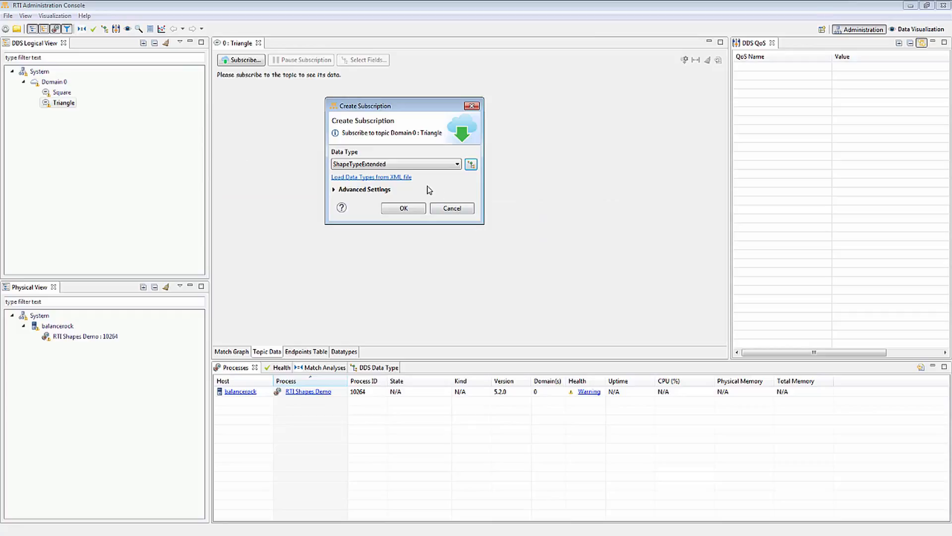
# Step: Review the options for loading data types from an XML file and leave without loading one
pyautogui.click(387, 177)
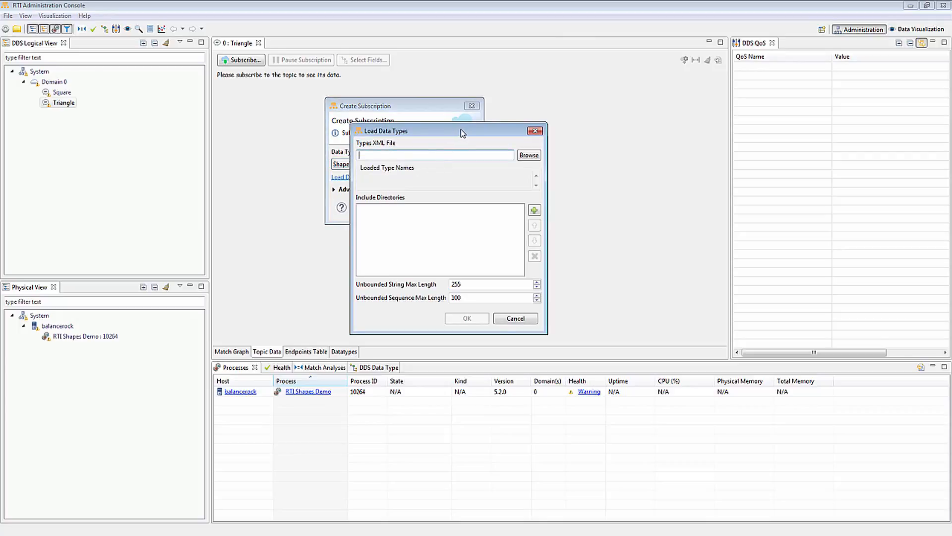
pyautogui.moveTo(462, 133); pyautogui.dragTo(478, 94)
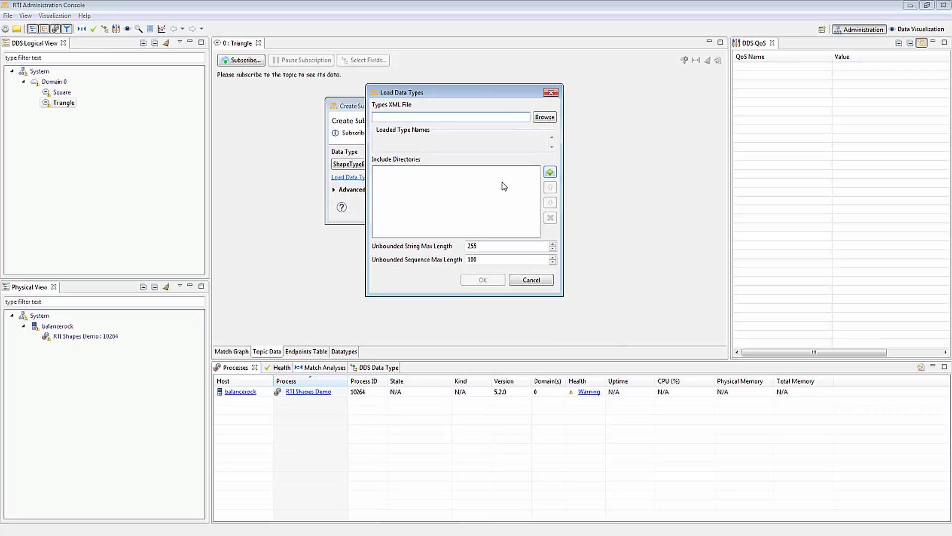
pyautogui.click(521, 282)
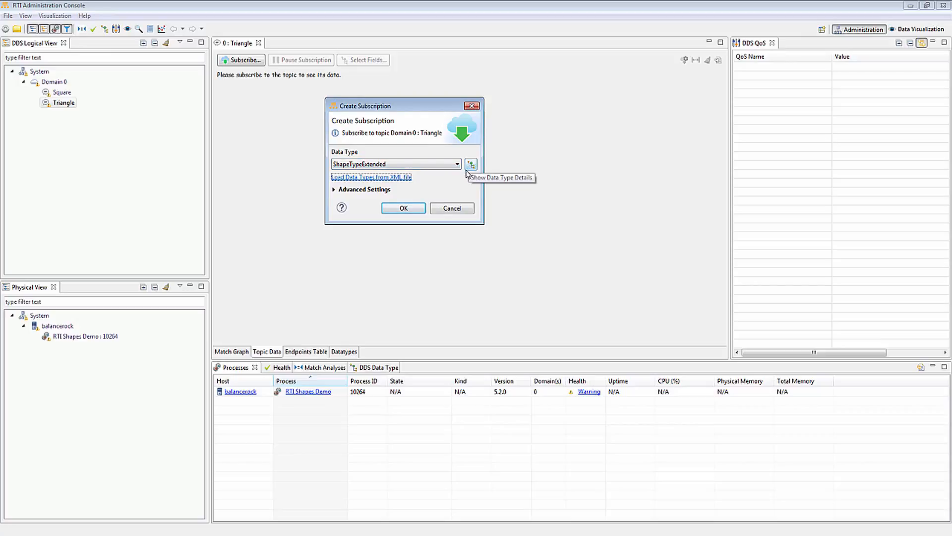
# Step: Expand the subscription's advanced settings and look through the selectable QoS profiles, including the built-in ones
pyautogui.click(375, 190)
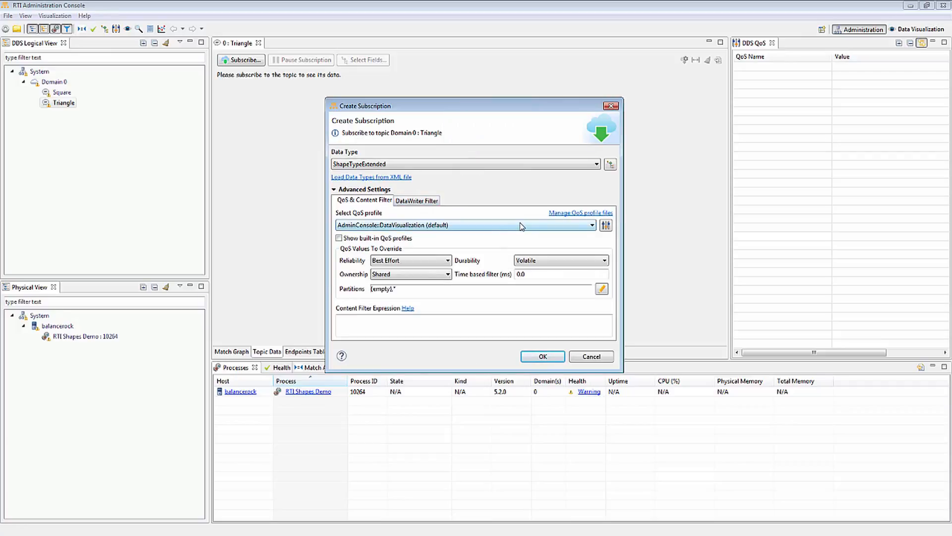
pyautogui.click(498, 225)
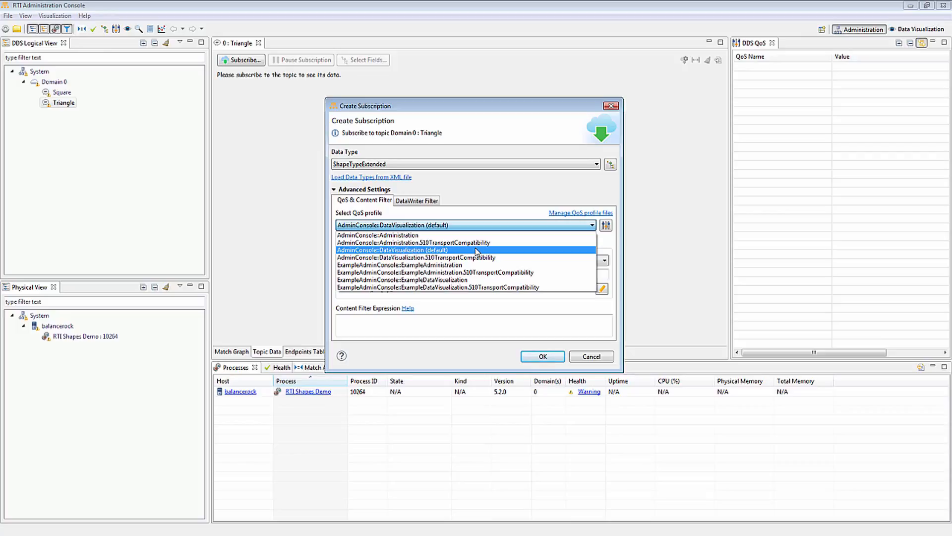
pyautogui.click(472, 212)
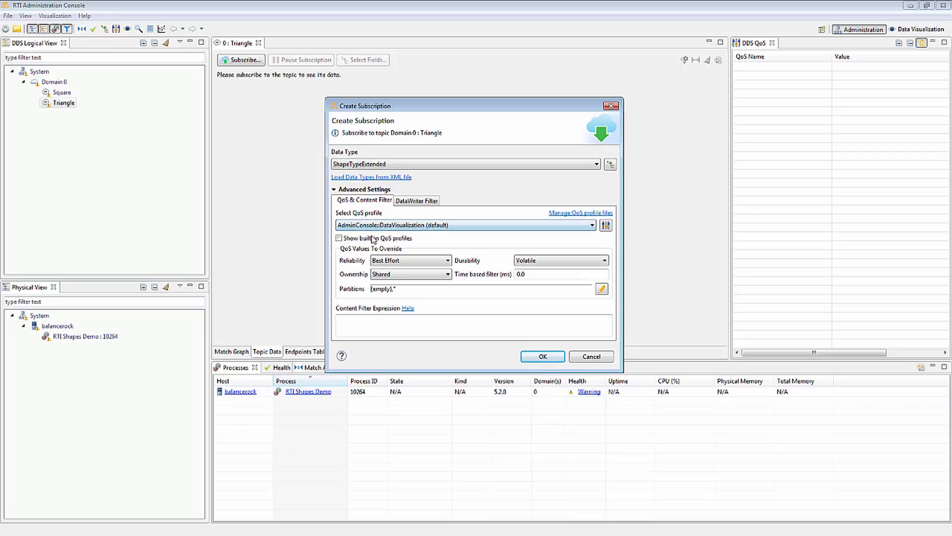
pyautogui.click(421, 227)
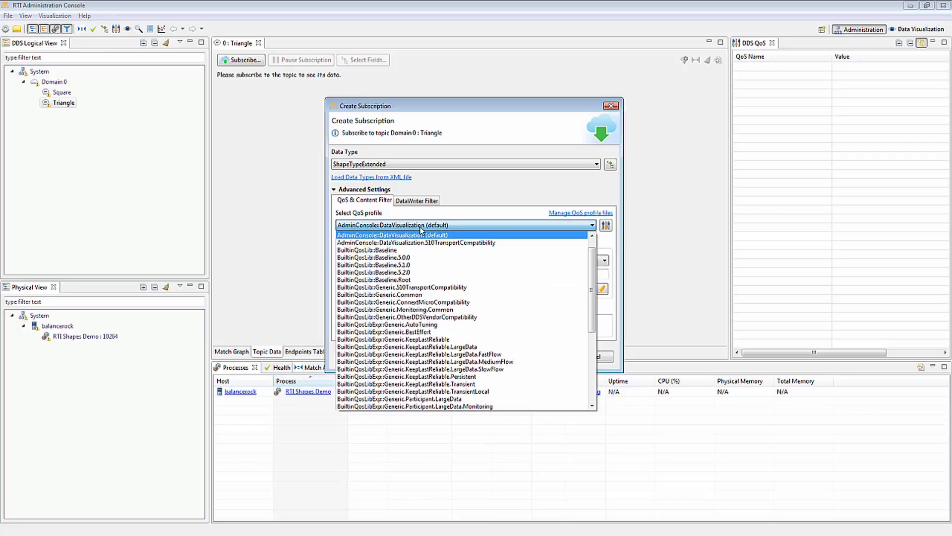
pyautogui.click(421, 228)
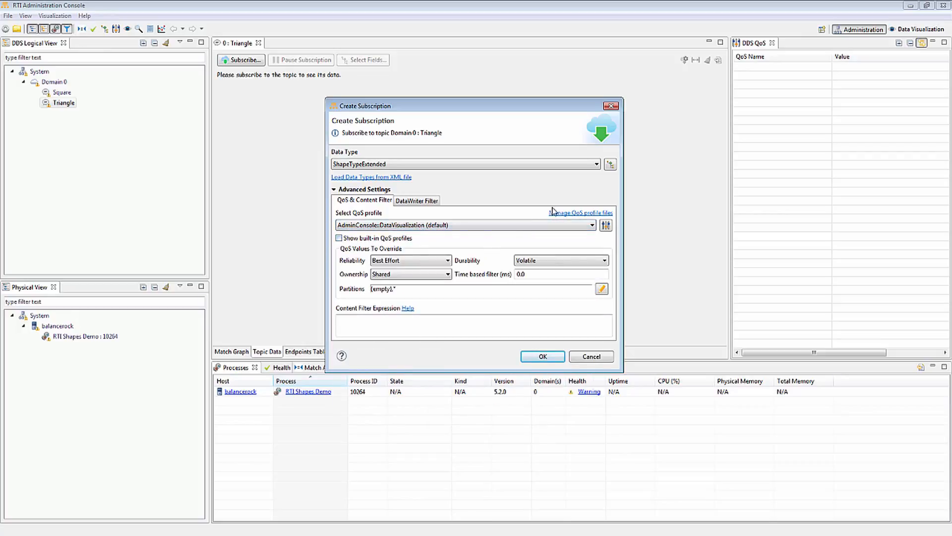
# Step: Check where QoS profile files are managed in the Administration preferences and leave without changes
pyautogui.click(575, 214)
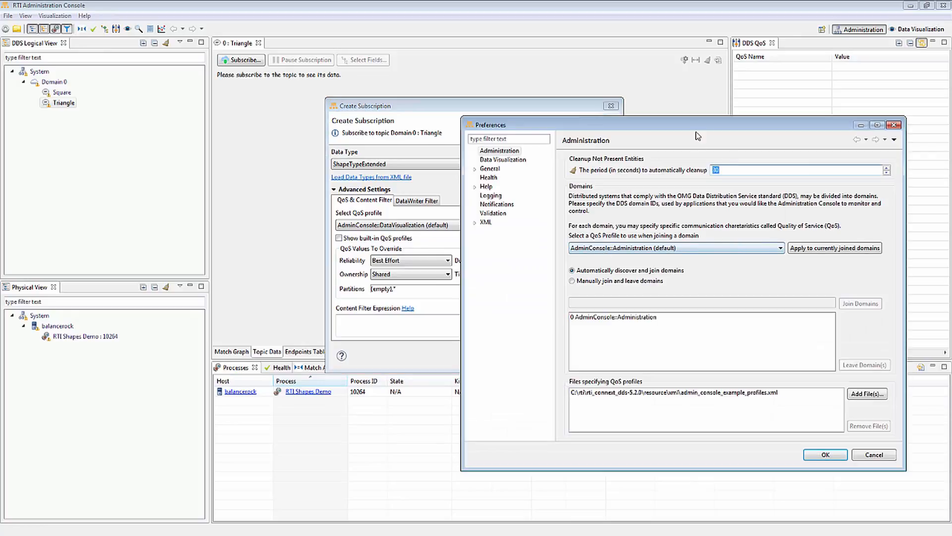
pyautogui.moveTo(697, 125); pyautogui.dragTo(641, 64)
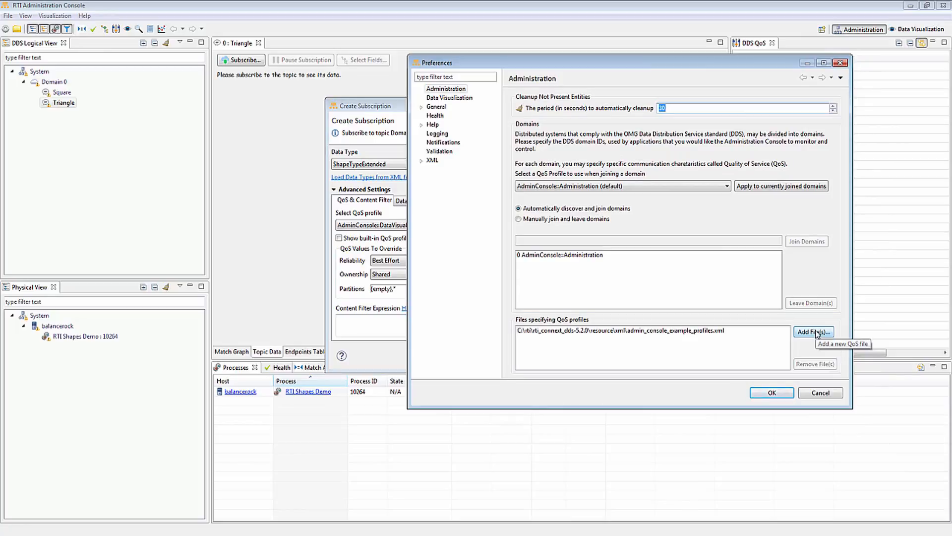
pyautogui.click(819, 394)
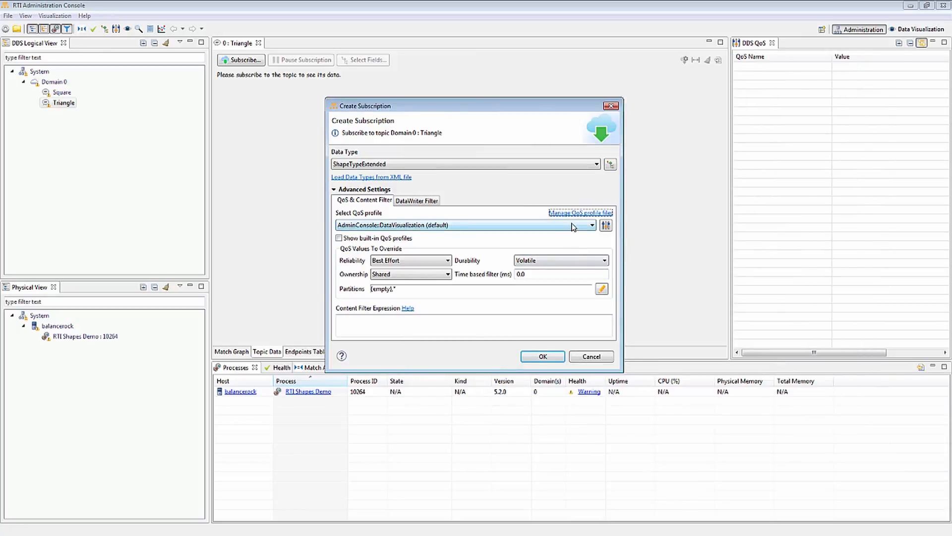
# Step: Examine the selected QoS profile's details, with all Data Reader QoS entries expanded, and its Participant QoS
pyautogui.click(606, 225)
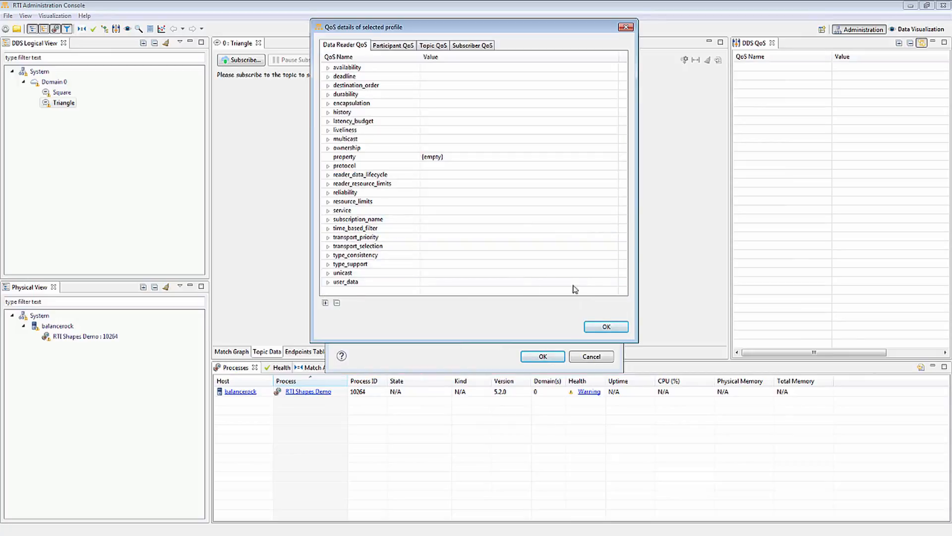
pyautogui.click(325, 302)
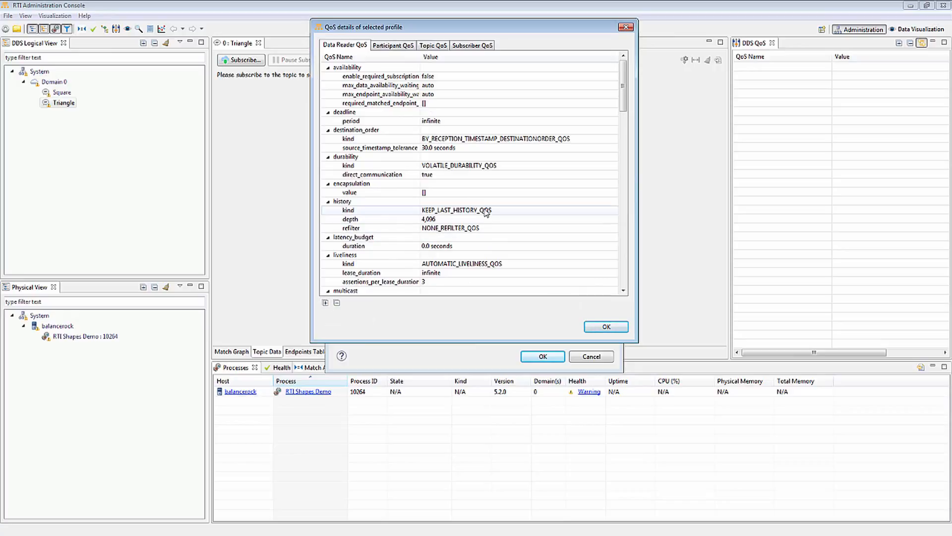
pyautogui.click(390, 49)
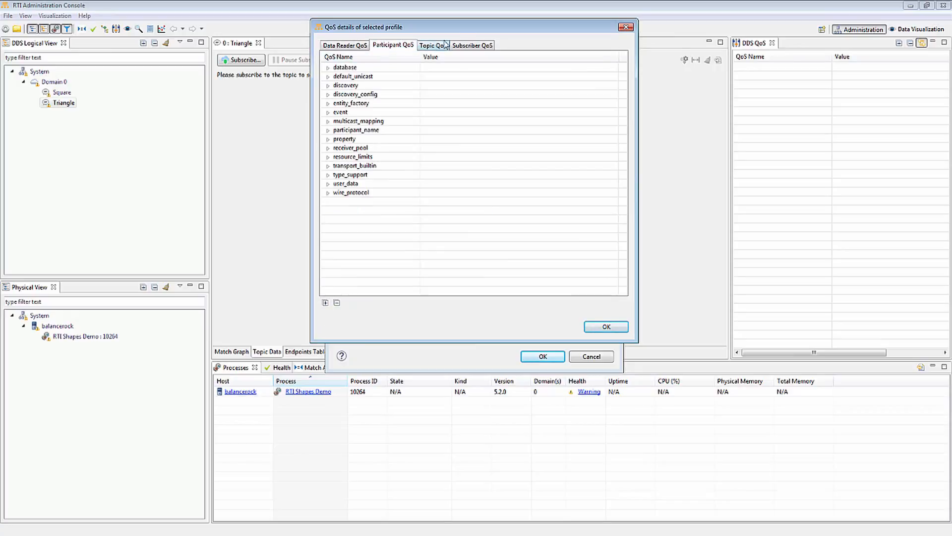
pyautogui.click(604, 326)
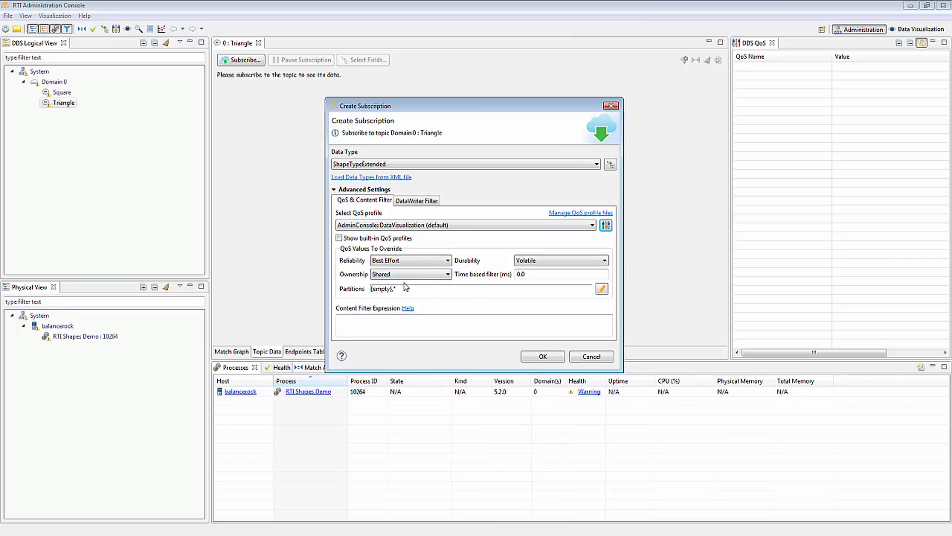
# Step: Override the subscription's reliability with Reliable
pyautogui.click(448, 261)
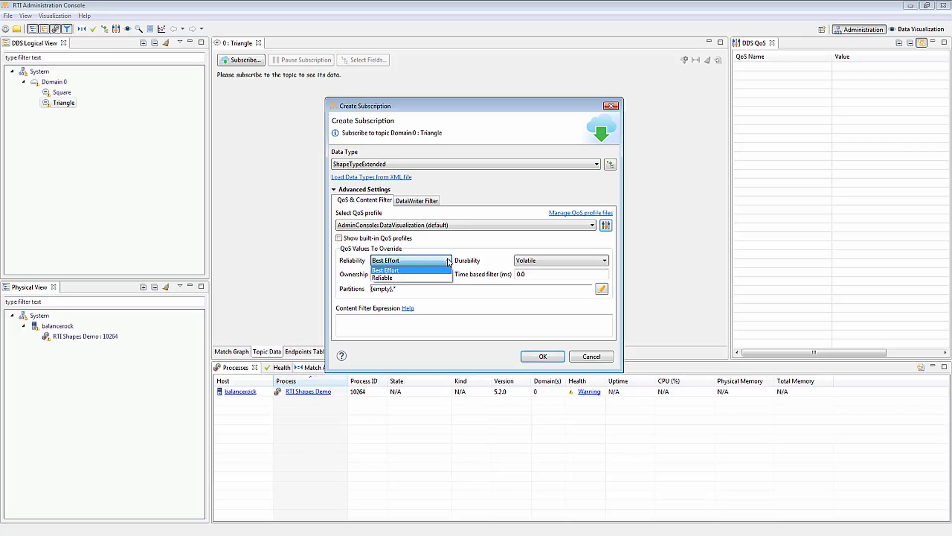
pyautogui.click(426, 278)
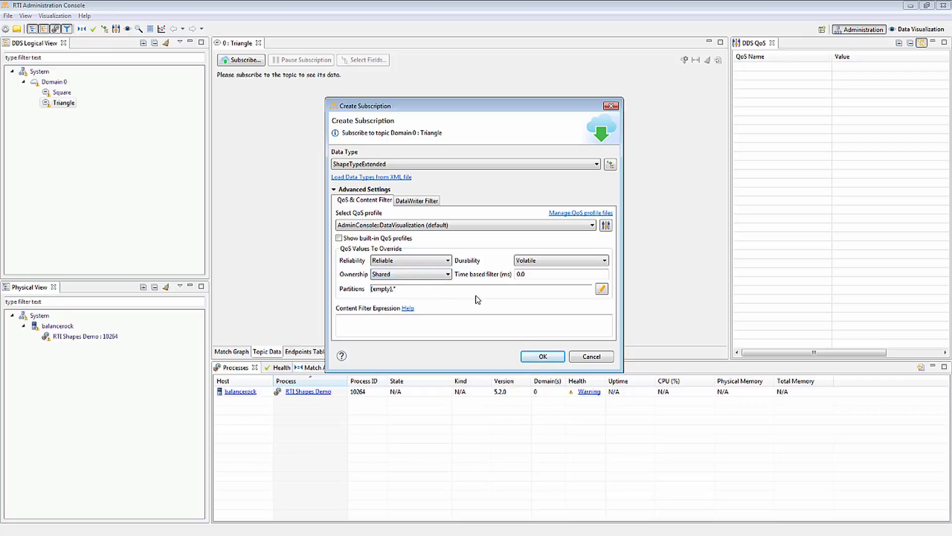
pyautogui.moveTo(534, 275); pyautogui.dragTo(513, 275)
pyautogui.click(530, 273)
# Step: Review the subscription's partition list and the editing options for its empty entry, discarding any changes
pyautogui.click(602, 288)
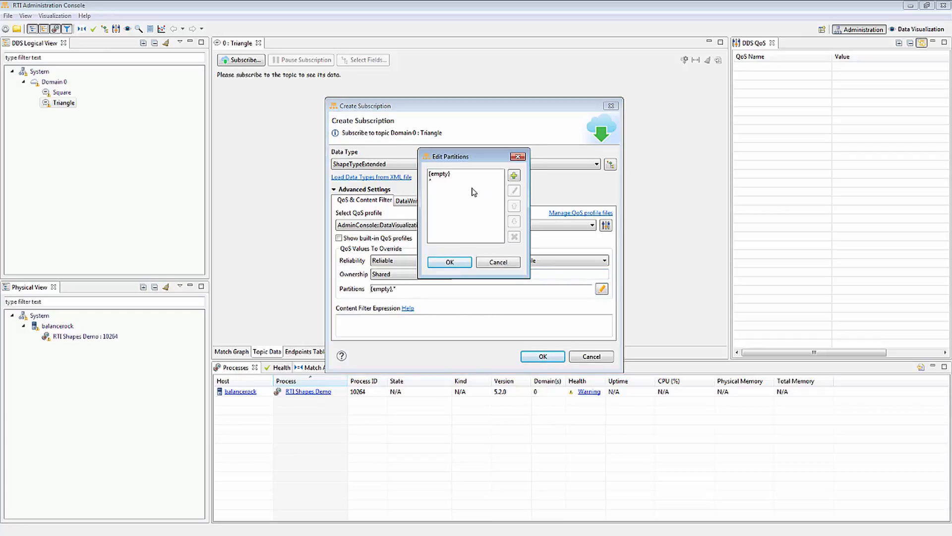
pyautogui.click(447, 174)
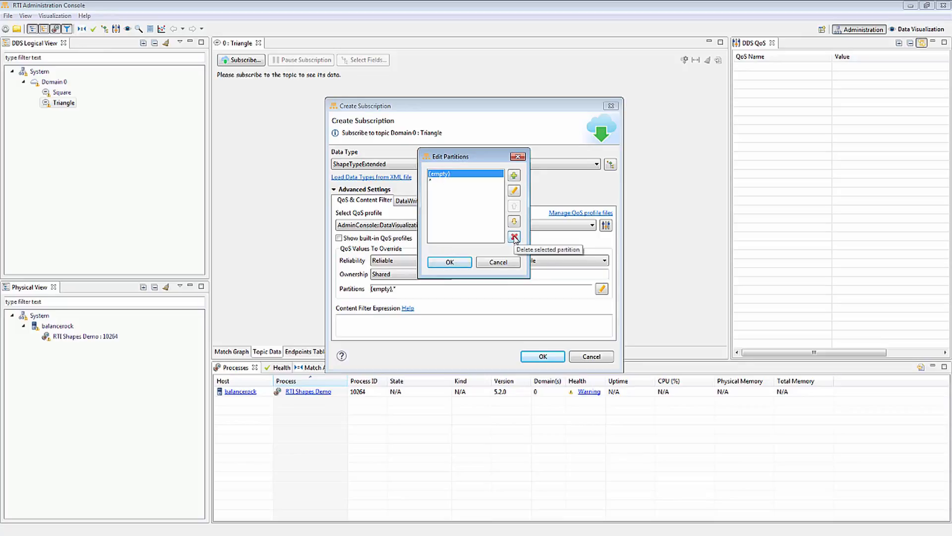
pyautogui.click(497, 262)
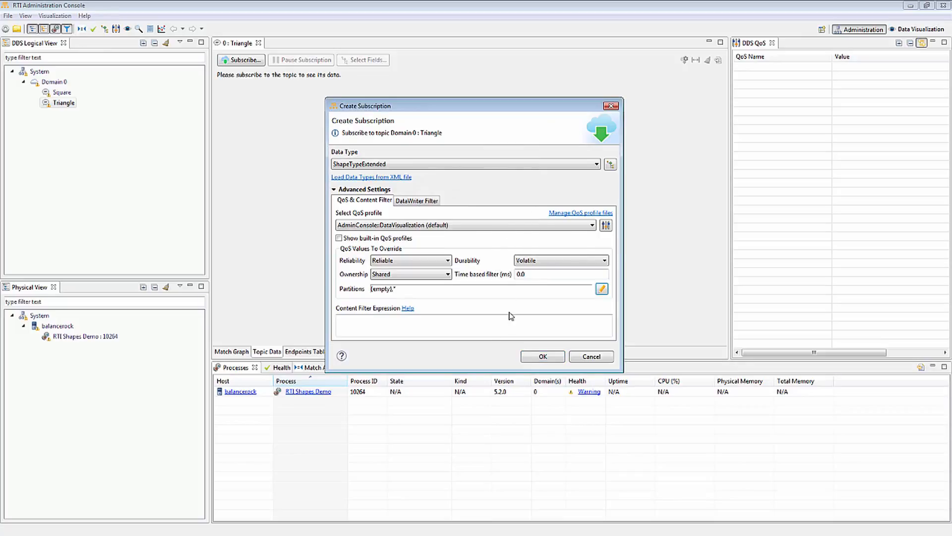
# Step: Try out the content filter expression x > 5 and clear it again
pyautogui.click(418, 318)
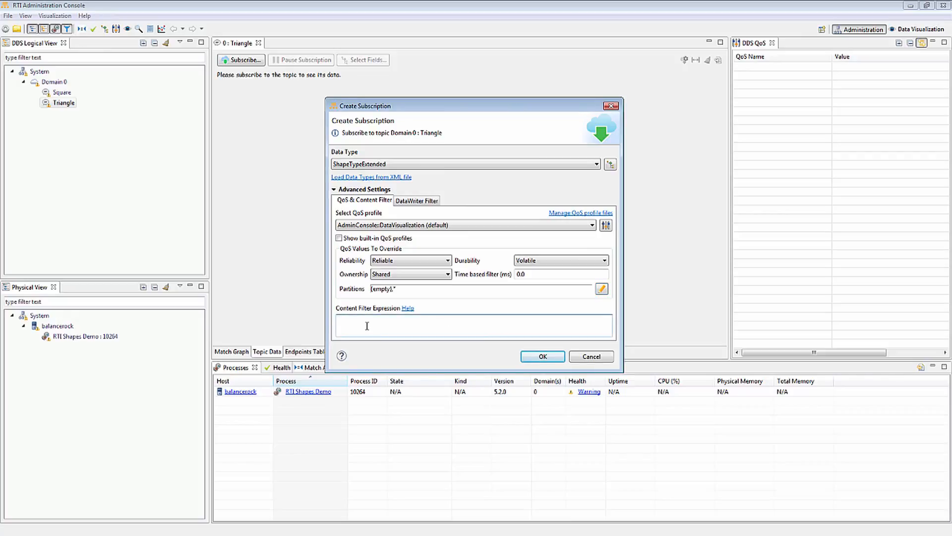
pyautogui.write('x > 5')
pyautogui.press('BackSpace')
pyautogui.press('BackSpace')
pyautogui.press('BackSpace')
pyautogui.press('BackSpace')
pyautogui.press('BackSpace')
# Step: Review the DataWriter filter settings of the subscription and return to the QoS and content filter settings
pyautogui.click(410, 202)
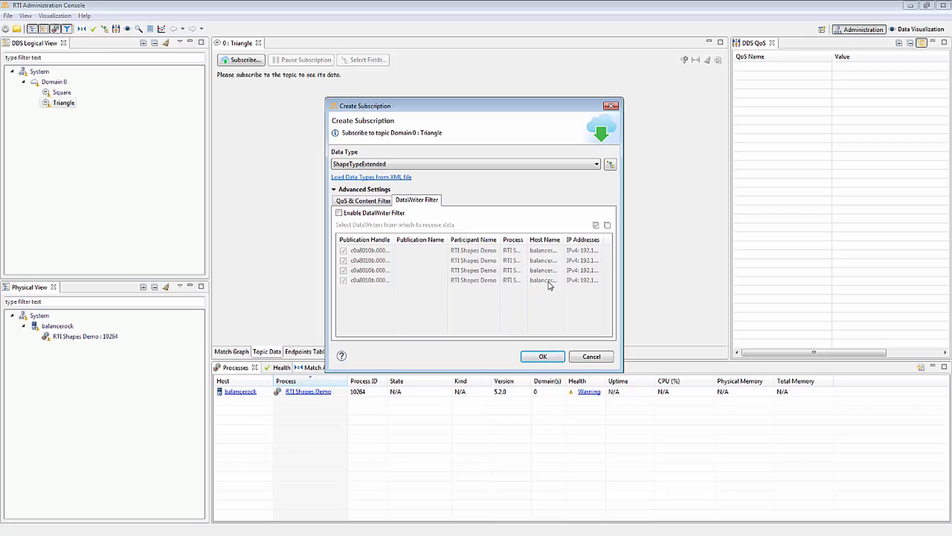
pyautogui.click(365, 203)
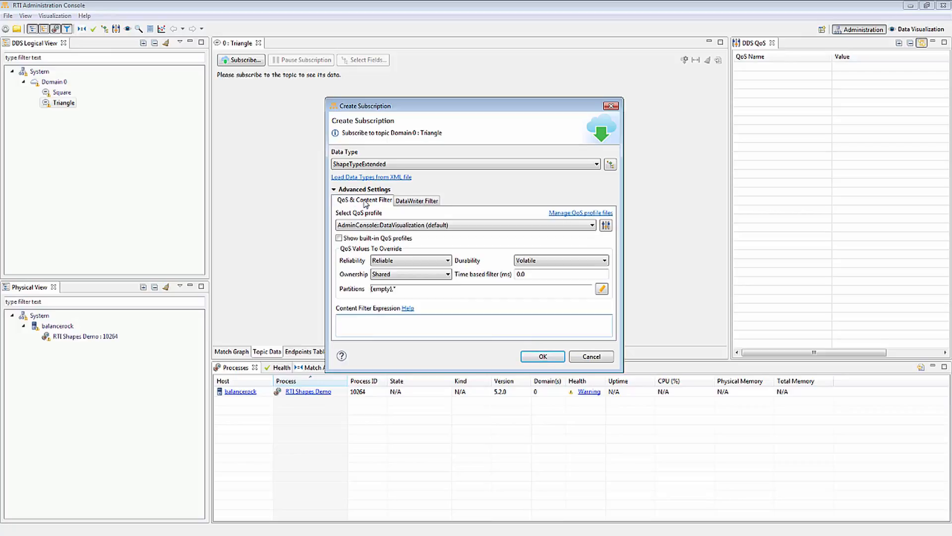
# Step: Create the Triangle topic subscription with the chosen settings and switch to the Data Visualization perspective
pyautogui.click(543, 357)
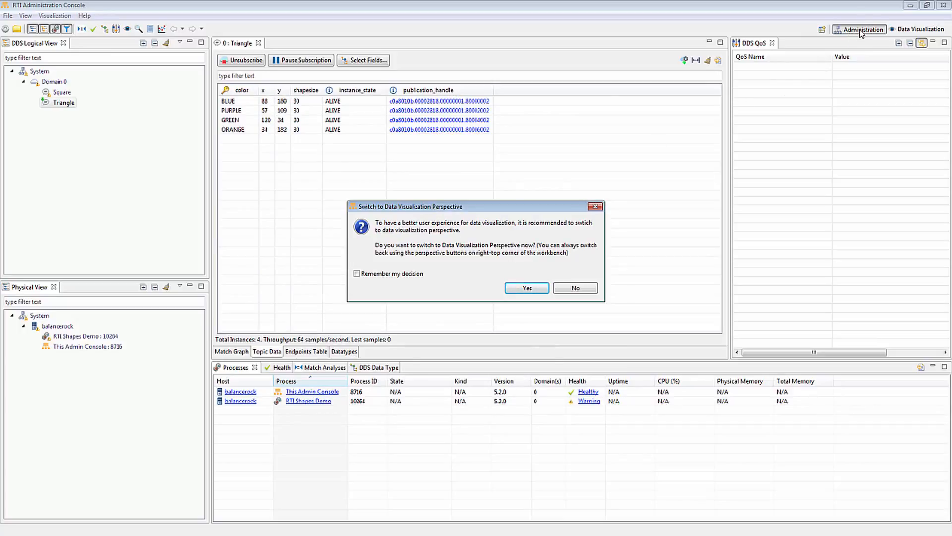
pyautogui.click(527, 289)
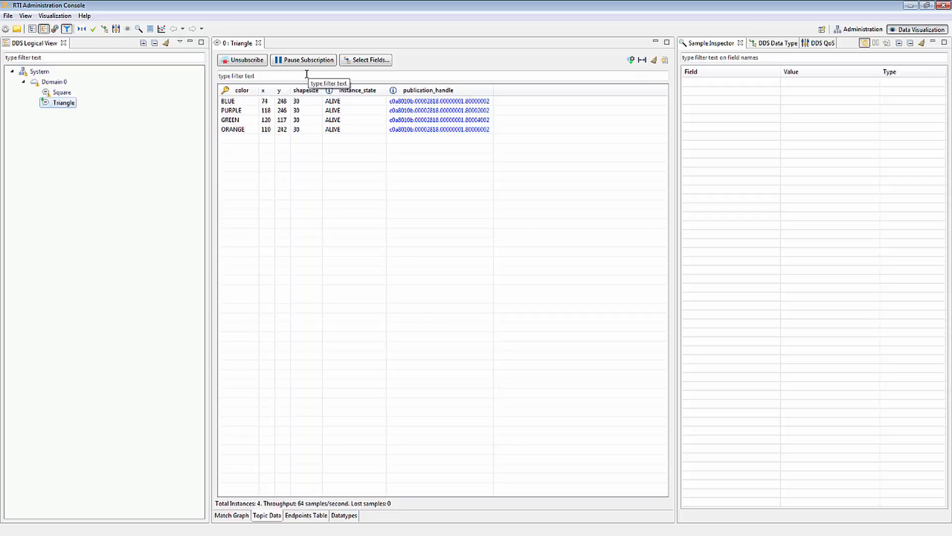
# Step: Try out filtering the Triangle instance table with the text blu and clear the filter again
pyautogui.click(307, 75)
pyautogui.write('blue')
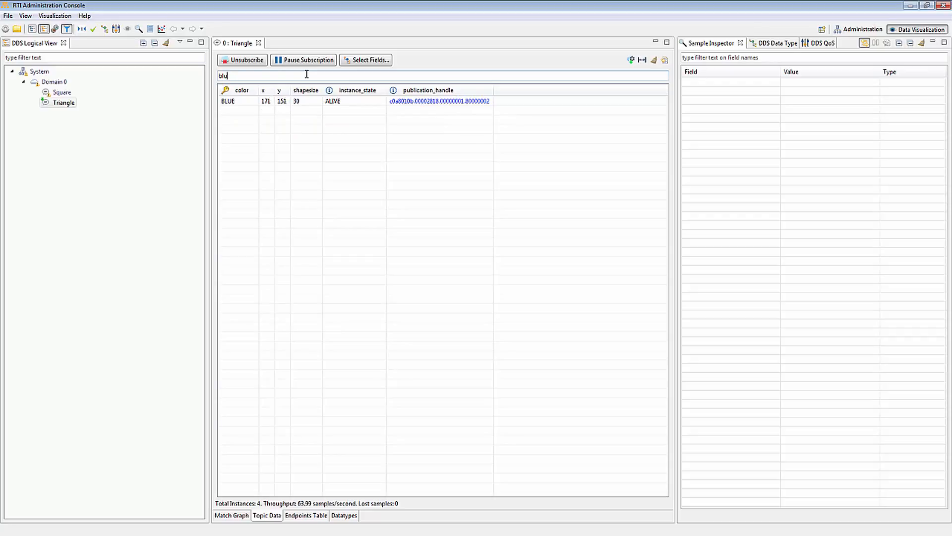
pyautogui.press('BackSpace')
pyautogui.press('BackSpace')
pyautogui.press('BackSpace')
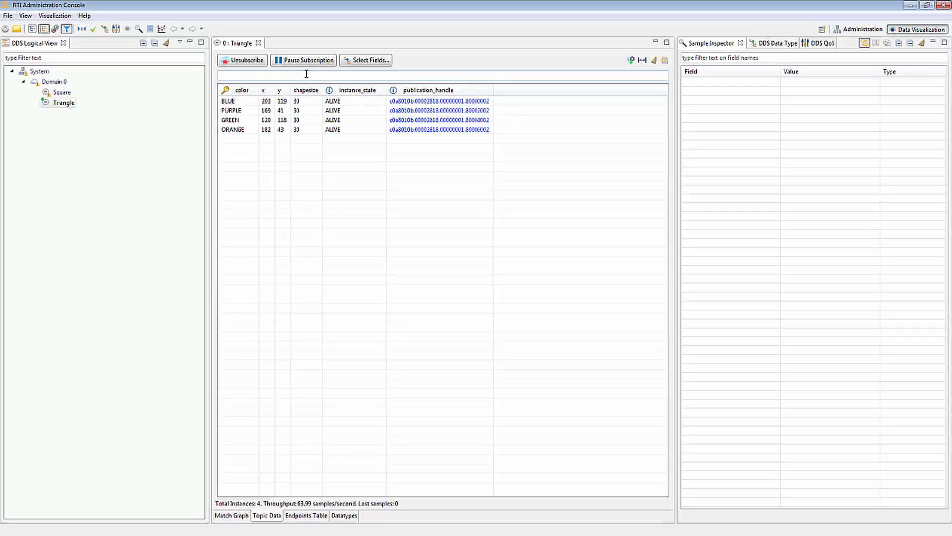
# Step: Add the angle sample data field and the source_timestamp sample info field to the instance table
pyautogui.click(370, 60)
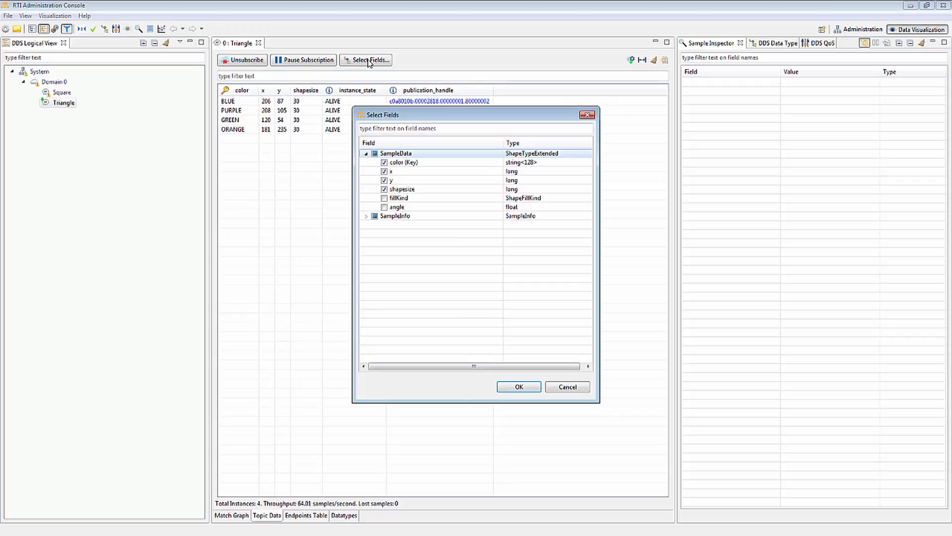
pyautogui.click(384, 208)
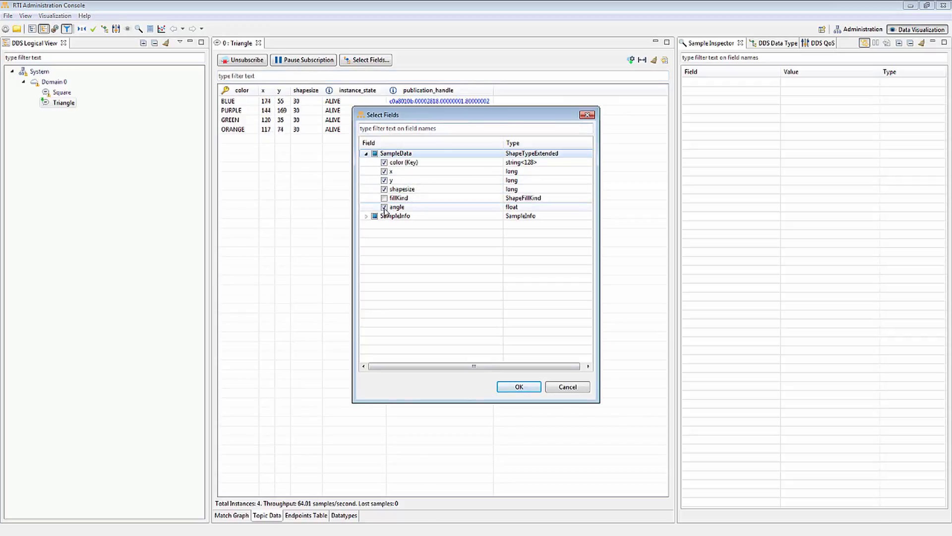
pyautogui.click(385, 180)
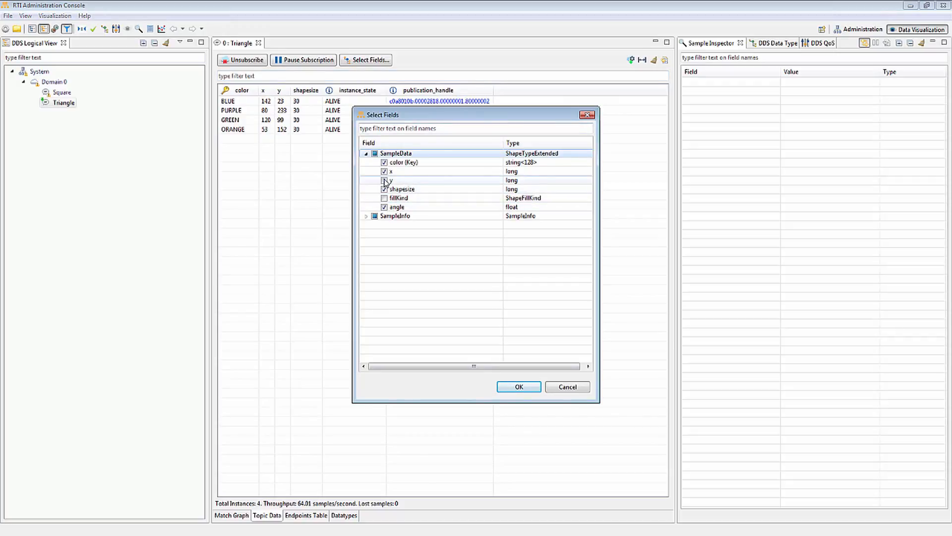
pyautogui.click(366, 217)
pyautogui.click(384, 171)
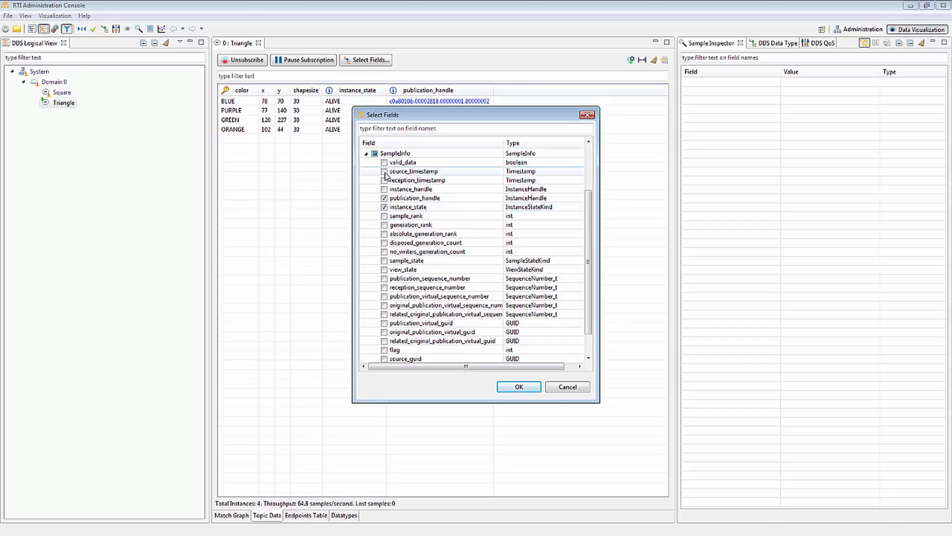
pyautogui.click(522, 388)
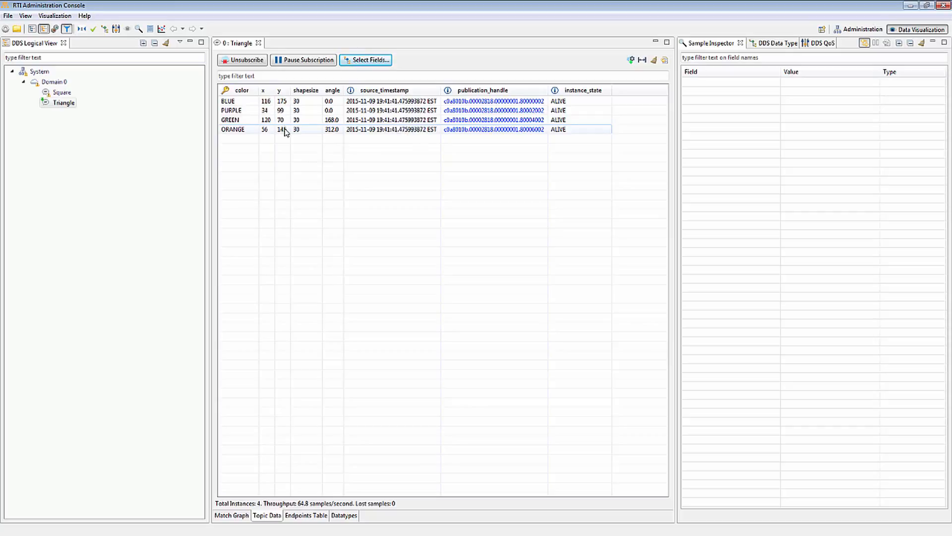
# Step: Pause the Triangle subscription and resume it
pyautogui.click(308, 61)
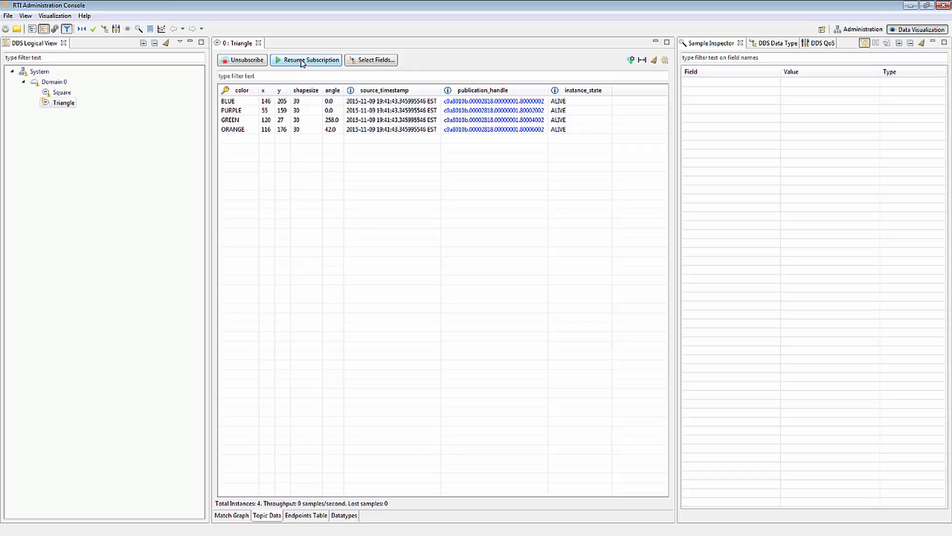
pyautogui.click(319, 62)
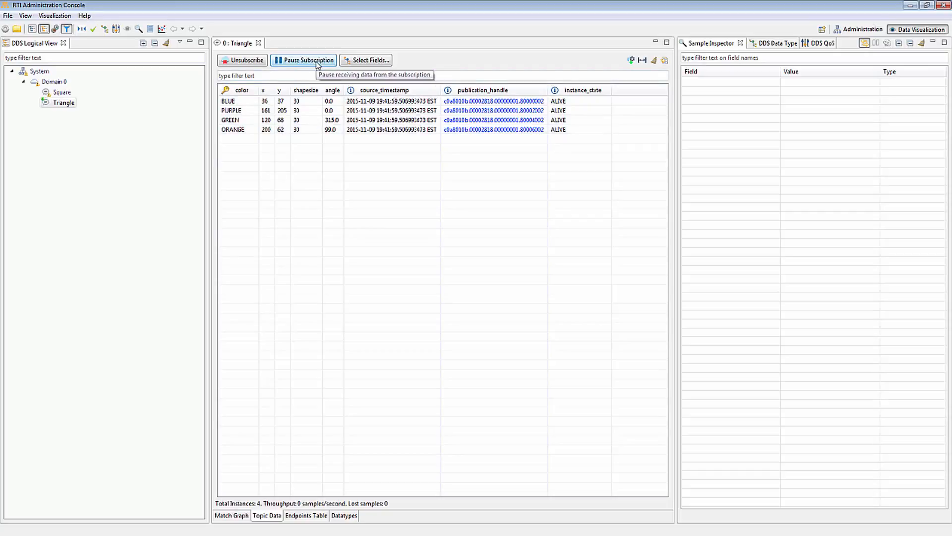
# Step: Open the Triangle subscription's properties and review the details of its ShapeTypeExtended data type
pyautogui.click(631, 59)
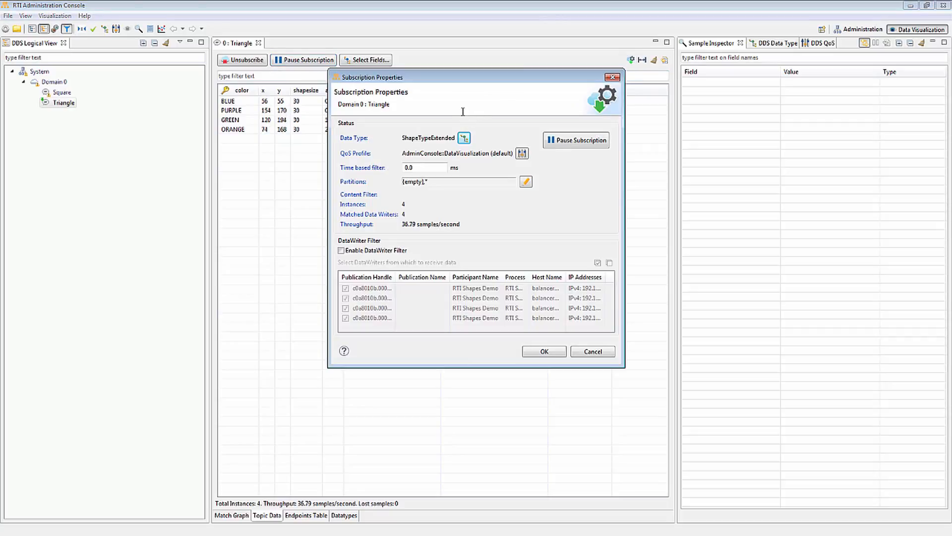
pyautogui.click(465, 139)
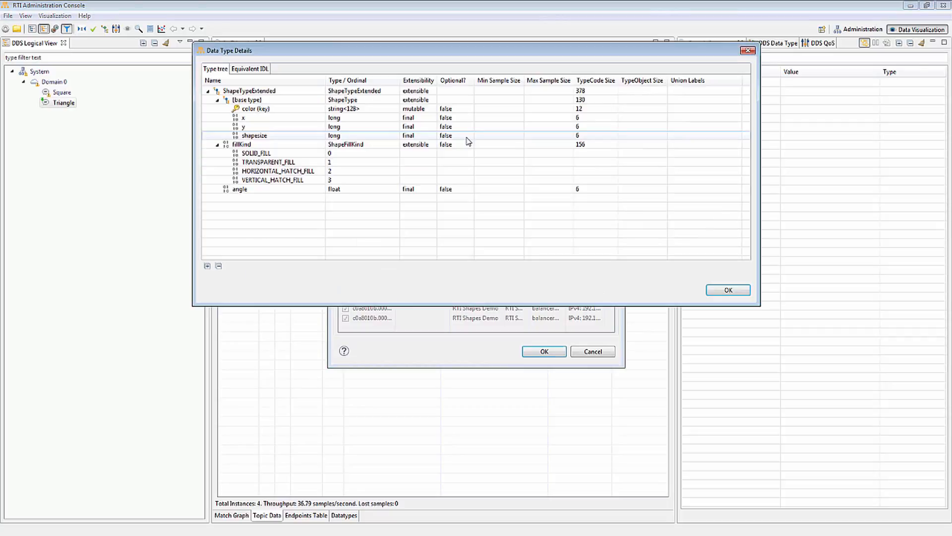
pyautogui.click(748, 51)
# Step: Review the subscription's QoS profile, expanding the Data Reader values and viewing the Participant, Topic and Subscriber QoS
pyautogui.click(522, 153)
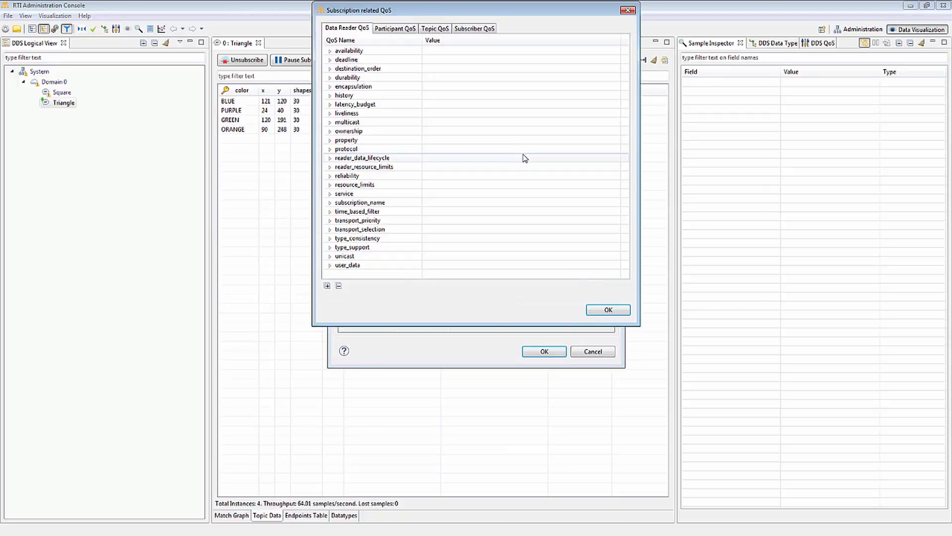
pyautogui.click(327, 285)
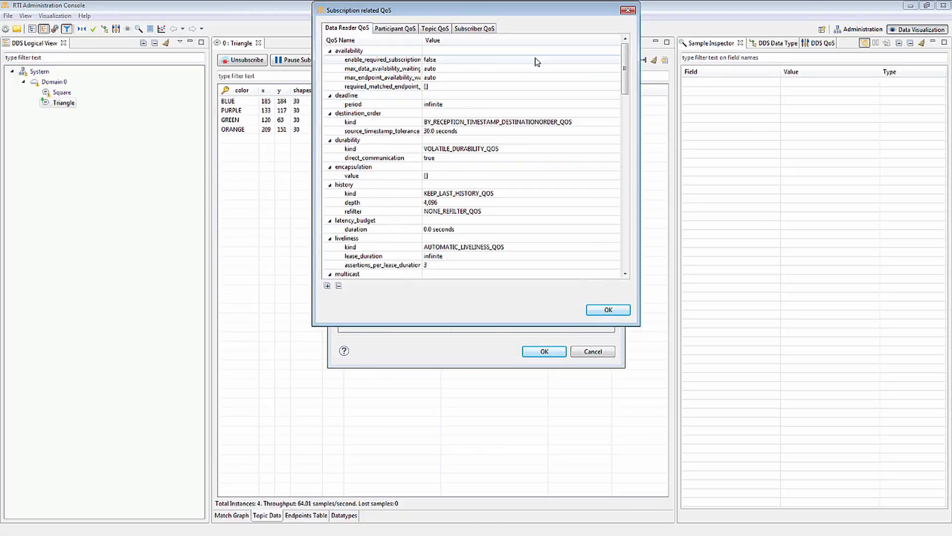
pyautogui.click(395, 29)
pyautogui.click(435, 30)
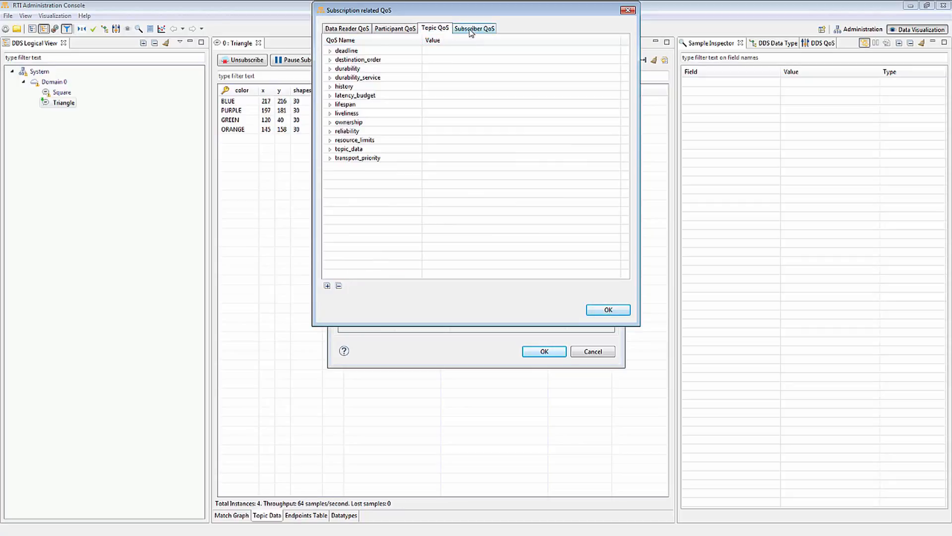
pyautogui.click(474, 30)
pyautogui.click(612, 311)
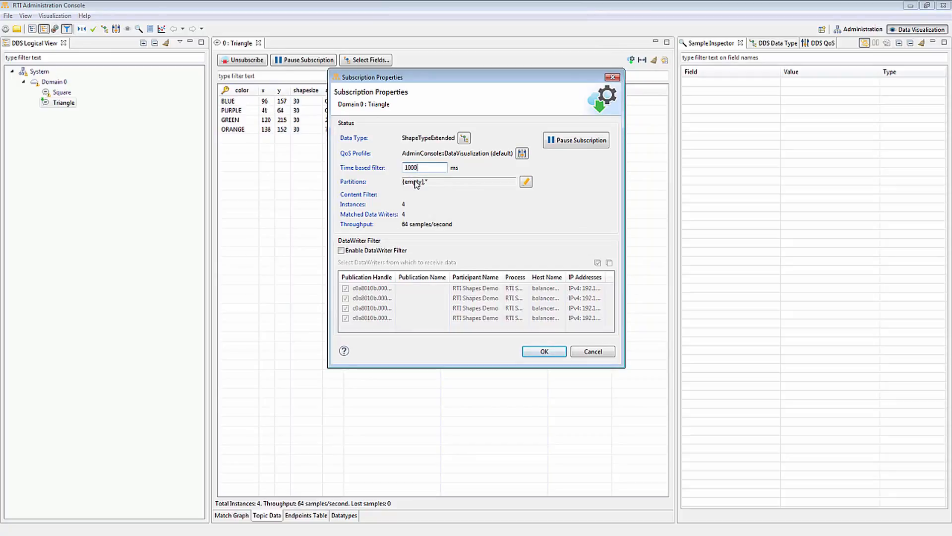
# Step: Set the subscription's time-based filter to 1000 ms and apply the properties
pyautogui.click(544, 352)
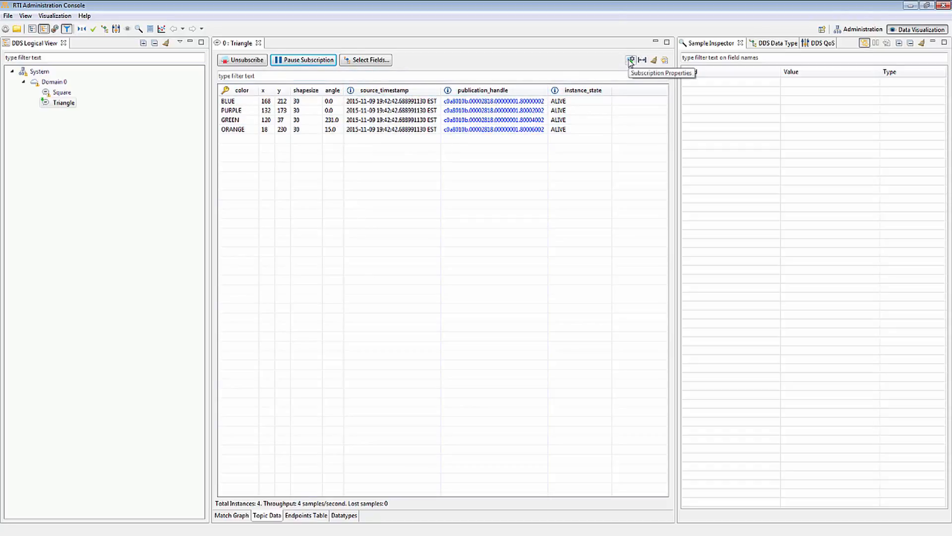
# Step: Set the subscription's time-based filter to 0 ms, view its partition list without editing it, and apply the properties
pyautogui.click(630, 60)
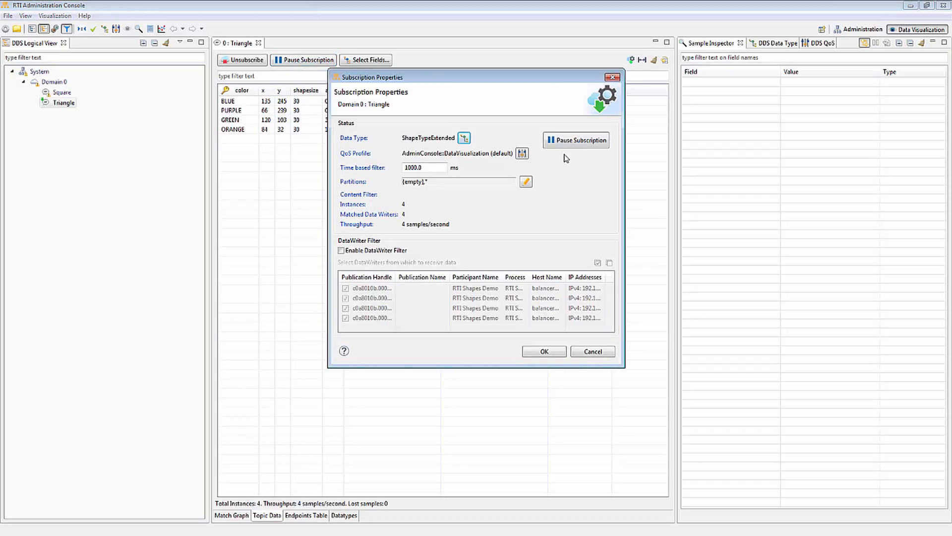
pyautogui.moveTo(431, 167); pyautogui.dragTo(396, 172)
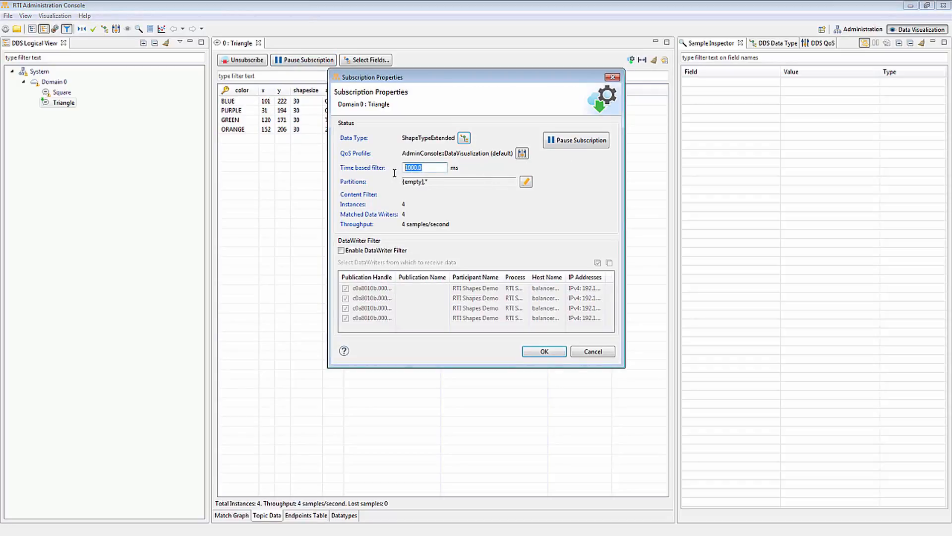
pyautogui.write('0')
pyautogui.click(526, 182)
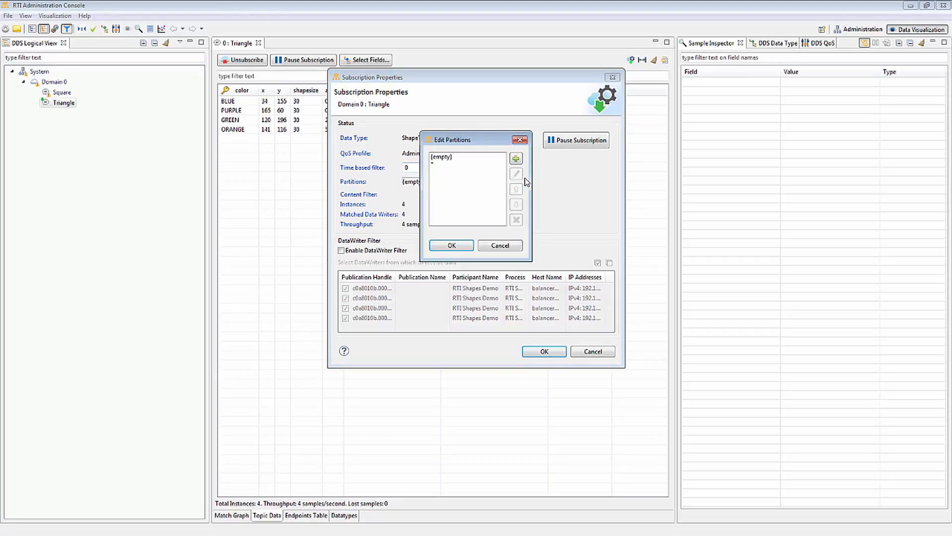
pyautogui.click(500, 246)
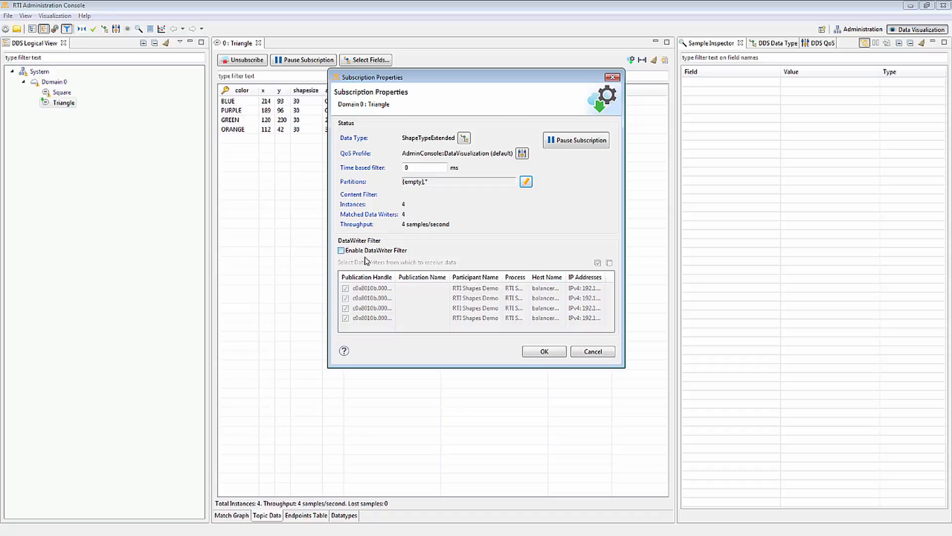
pyautogui.click(544, 352)
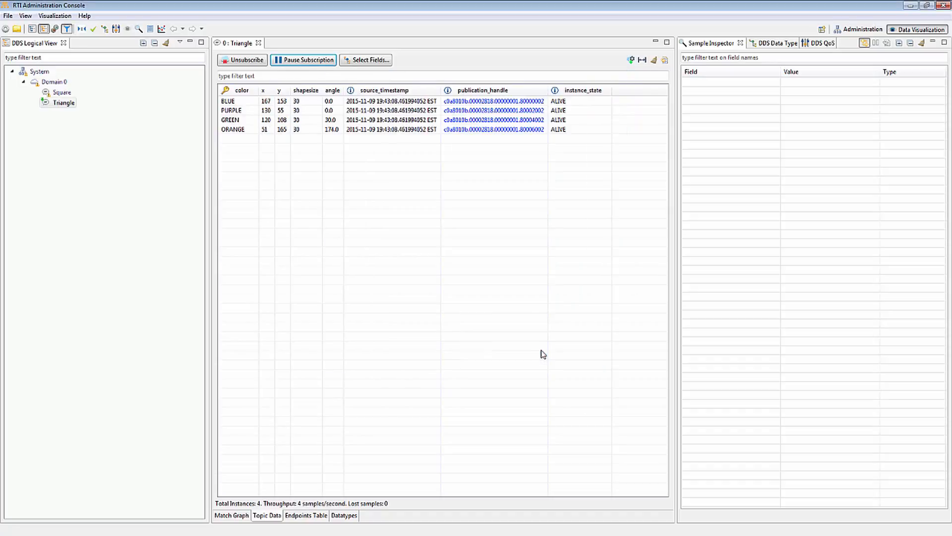
pyautogui.click(641, 60)
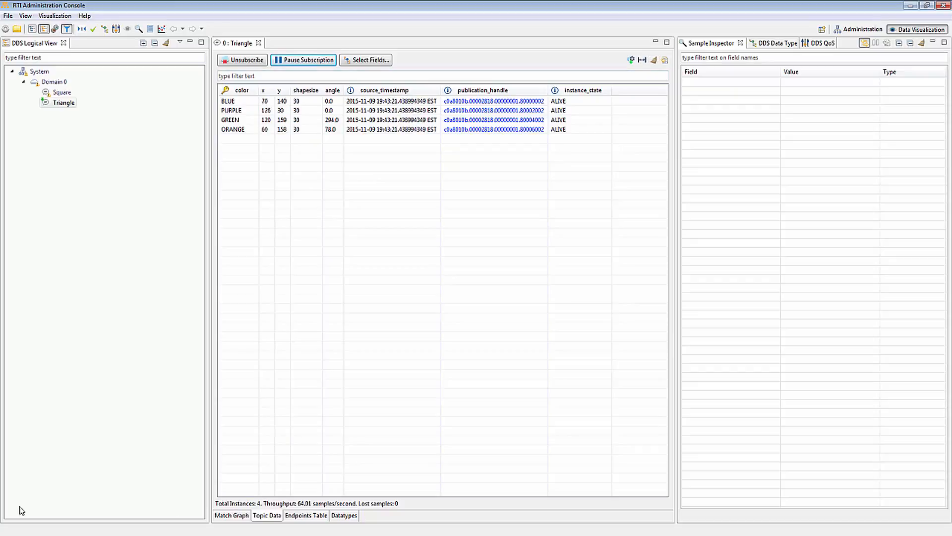
# Step: Switch to RTI Shapes Demo and dispose the data and delete the DataWriter of the blue triangle
pyautogui.hotkey('alt', 'Tab')
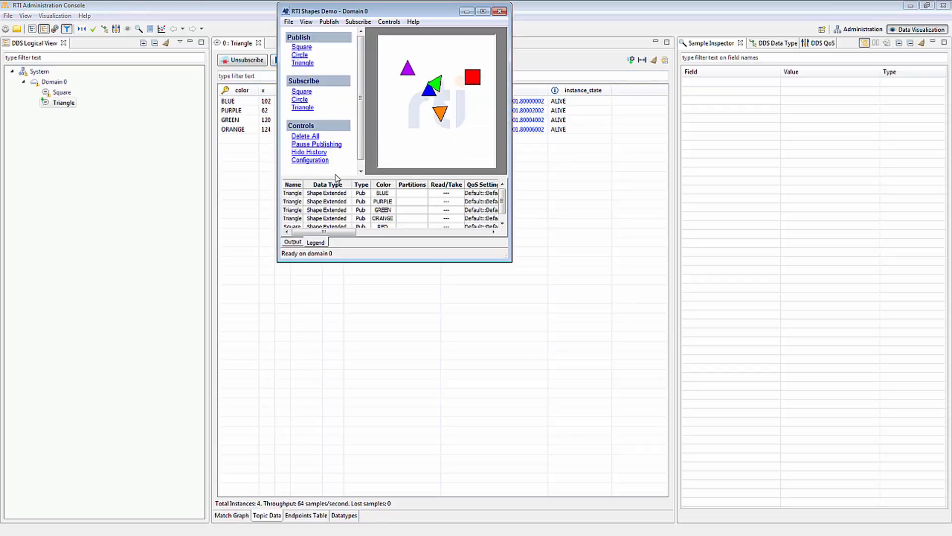
pyautogui.scroll(-1, 412, 211)
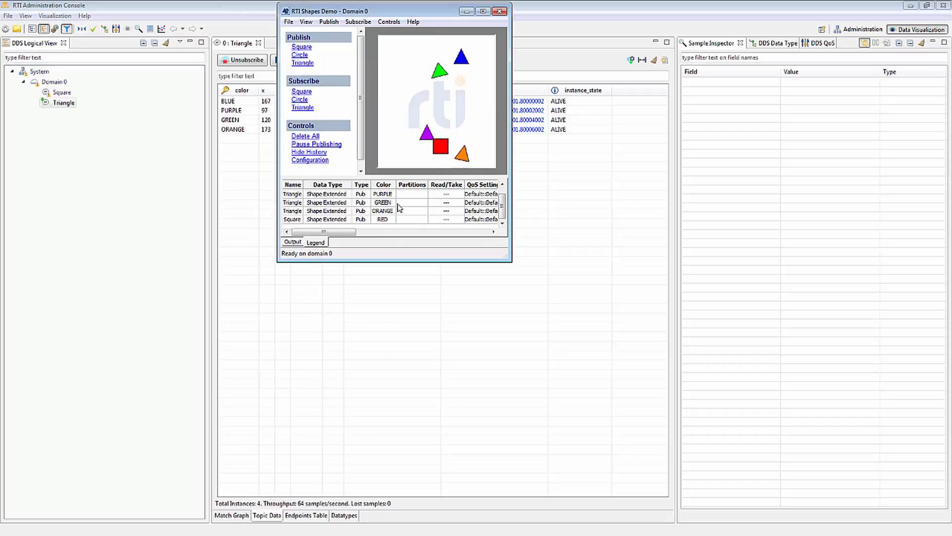
pyautogui.scroll(1, 382, 195)
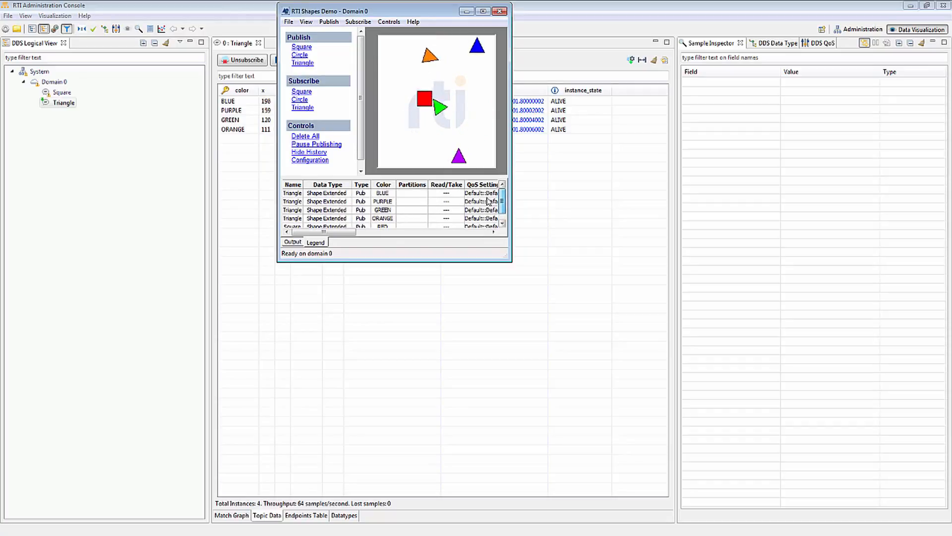
pyautogui.click(382, 195)
pyautogui.rightClick(394, 195)
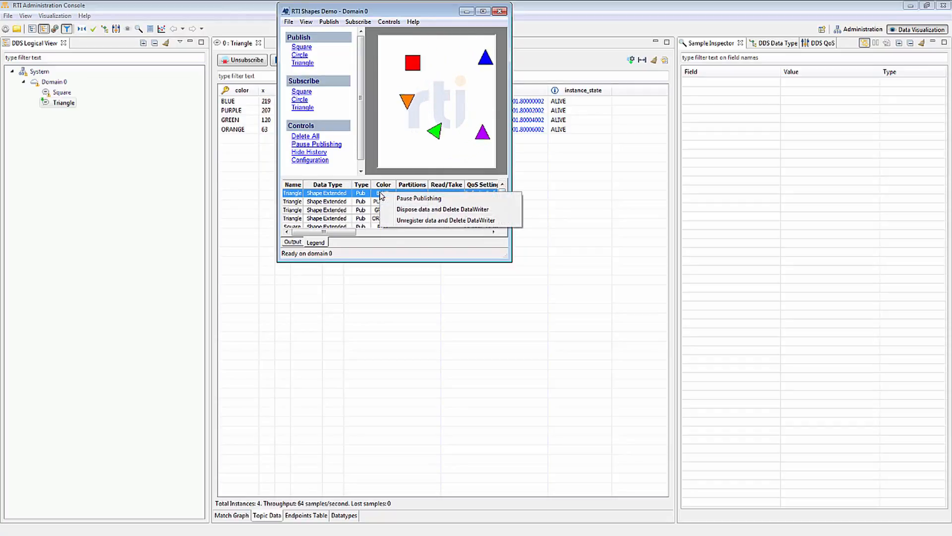
pyautogui.click(422, 210)
# Step: Unregister the data and delete the DataWriter of the purple triangle
pyautogui.click(384, 194)
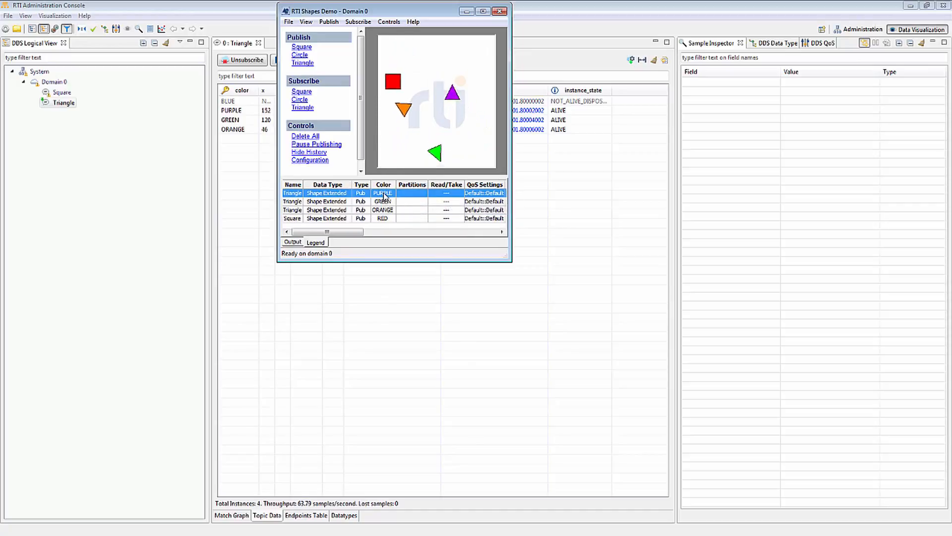
pyautogui.rightClick(385, 194)
pyautogui.click(429, 222)
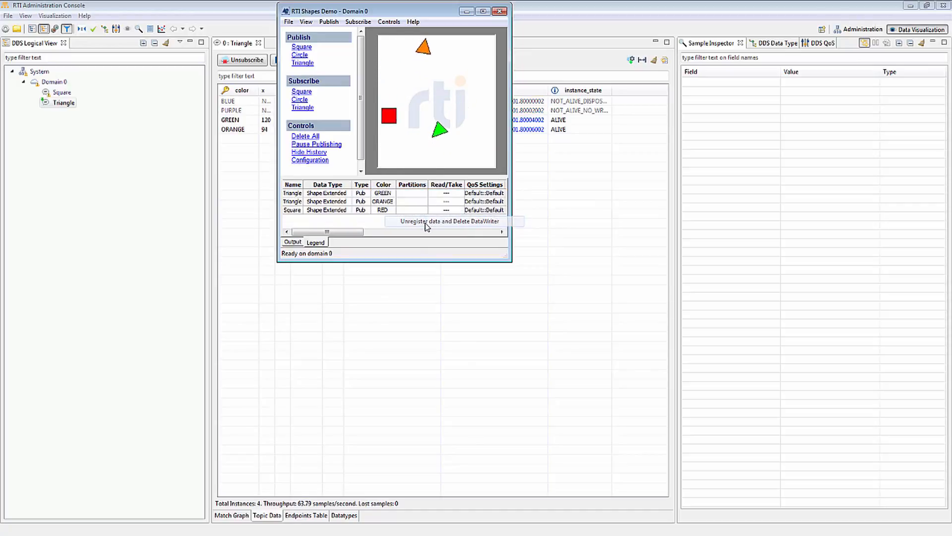
# Step: Return to RTI Administration Console, widen the instance_state column, and remove the not-alive instances from the table
pyautogui.click(565, 14)
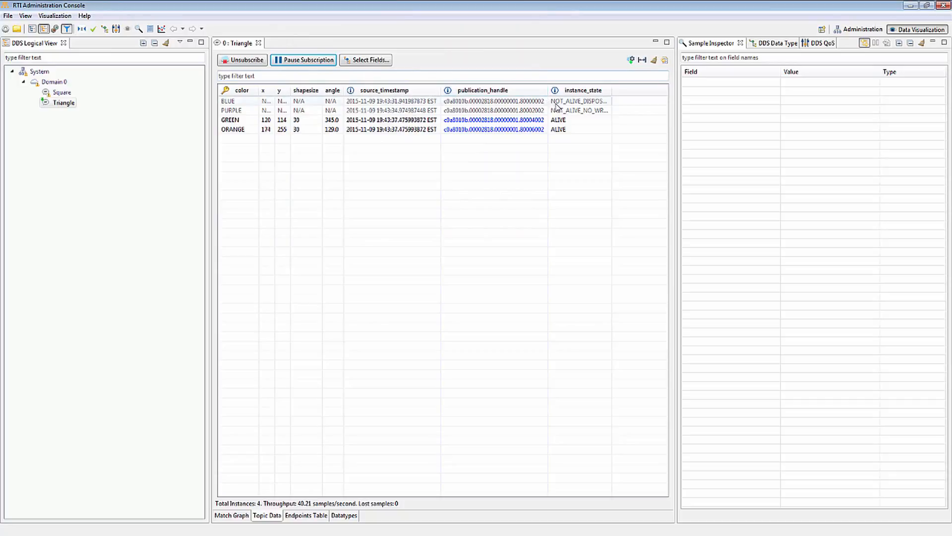
pyautogui.moveTo(610, 90); pyautogui.dragTo(634, 91)
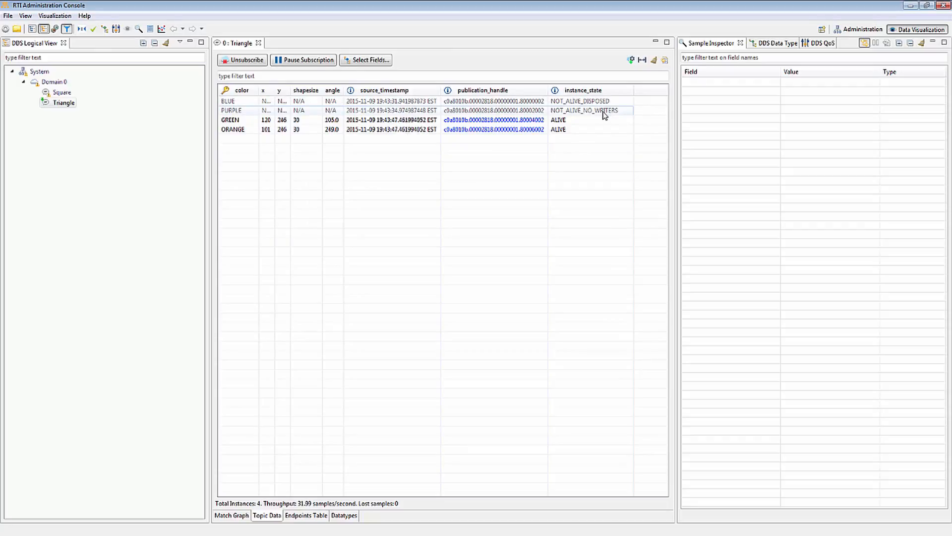
pyautogui.click(654, 60)
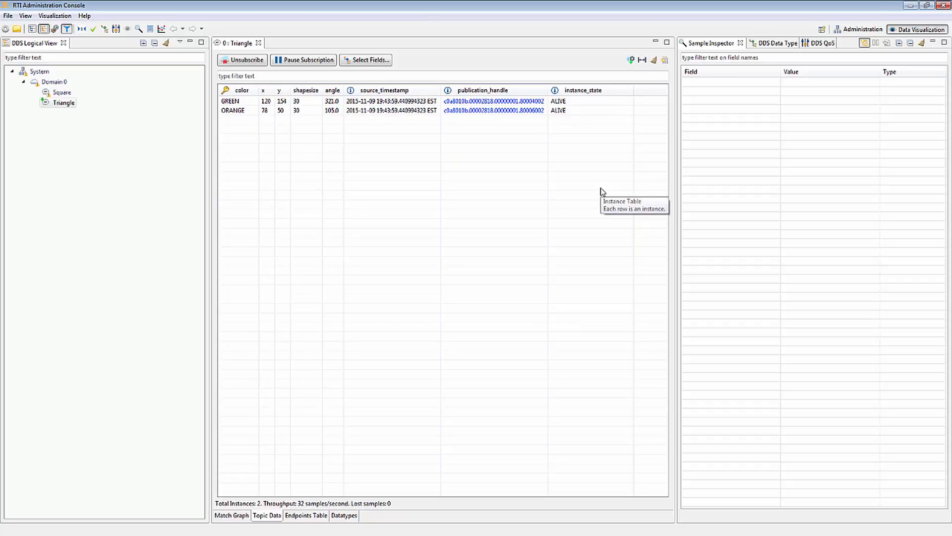
# Step: Export the instance table data as a comma-separated values file named instance in C:\temp\data_exports
pyautogui.click(665, 61)
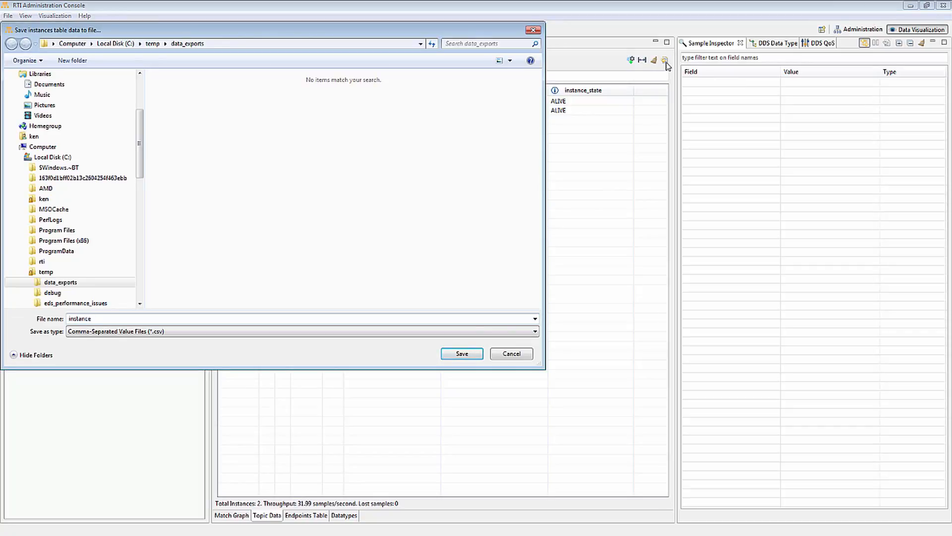
pyautogui.press('Return')
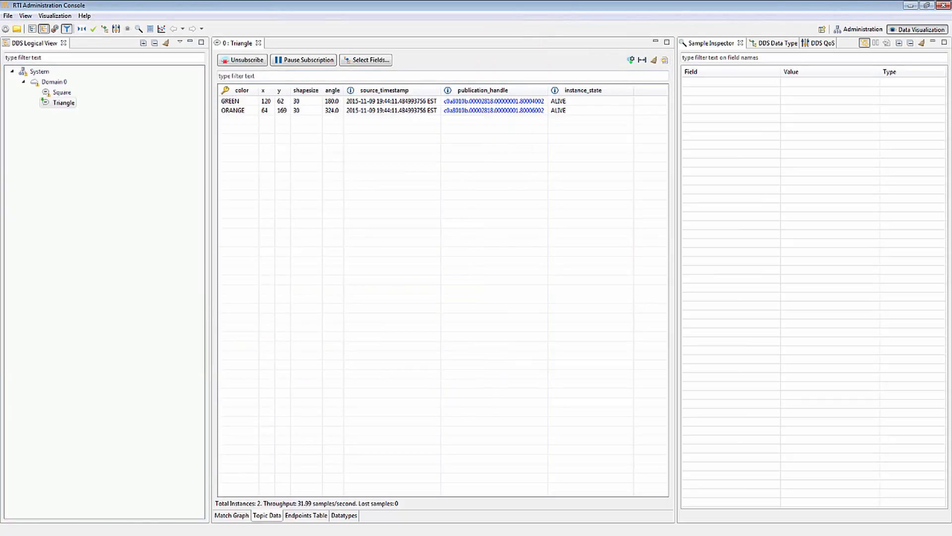
# Step: Open the exported instance_table.csv in Microsoft Excel and autofit all columns to show the full instance data
pyautogui.doubleClick(642, 398)
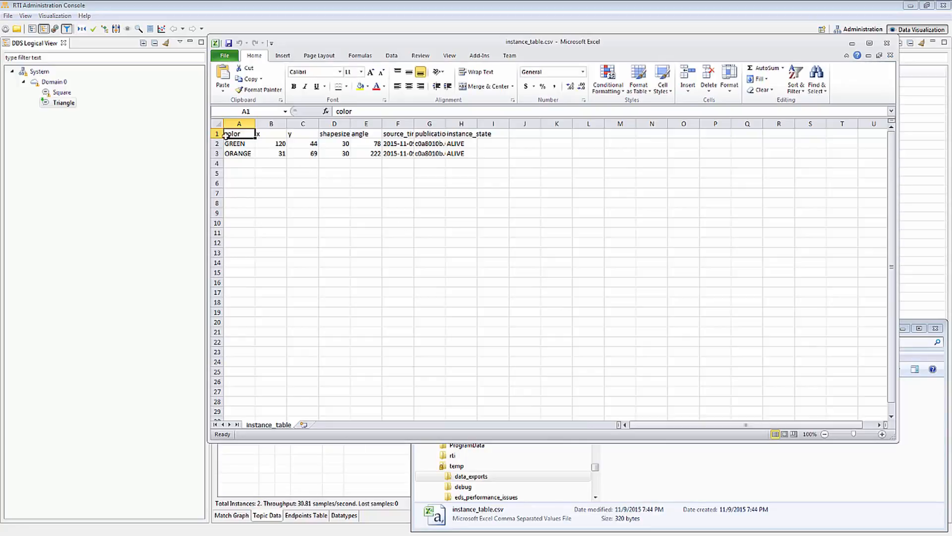
pyautogui.click(217, 123)
pyautogui.doubleClick(254, 125)
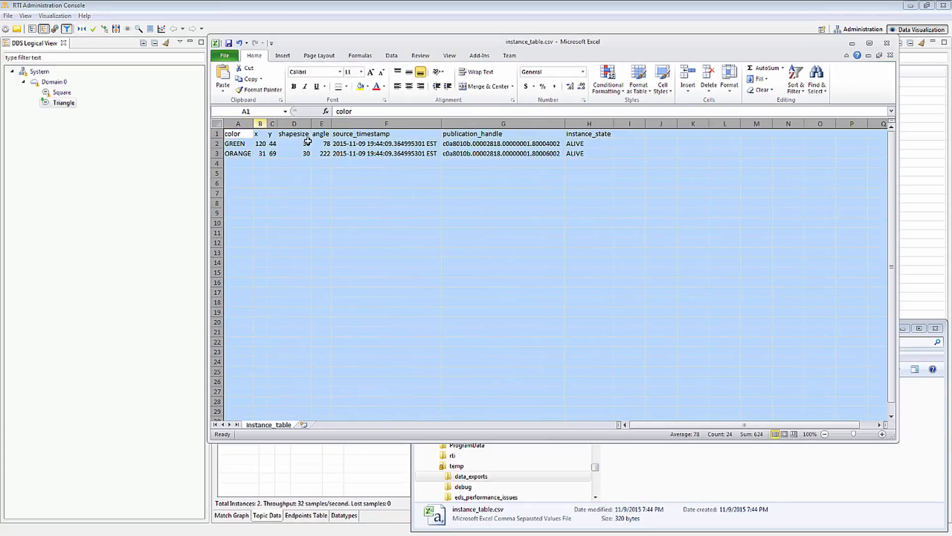
pyautogui.click(367, 165)
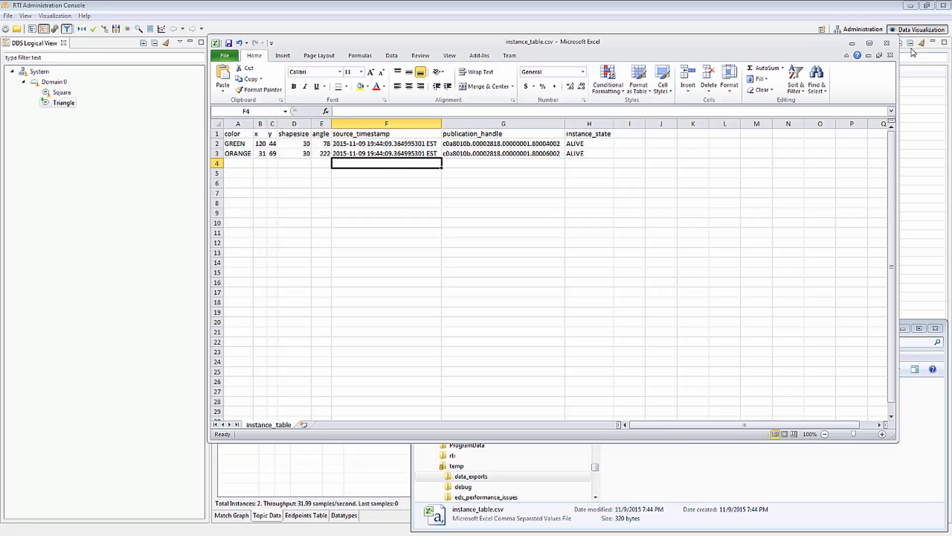
# Step: Close instance_table.csv without saving the changes and return to RTI Administration Console
pyautogui.click(887, 43)
pyautogui.click(474, 285)
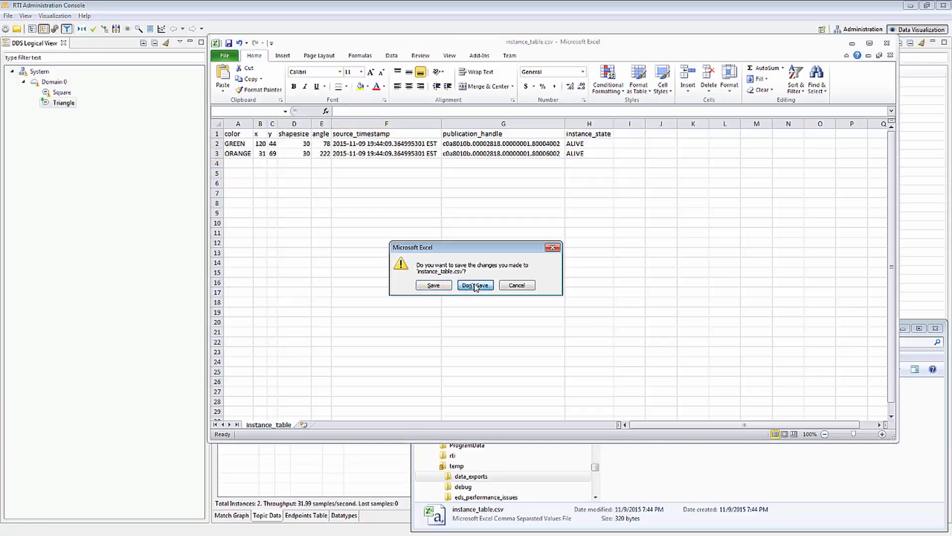
pyautogui.click(590, 7)
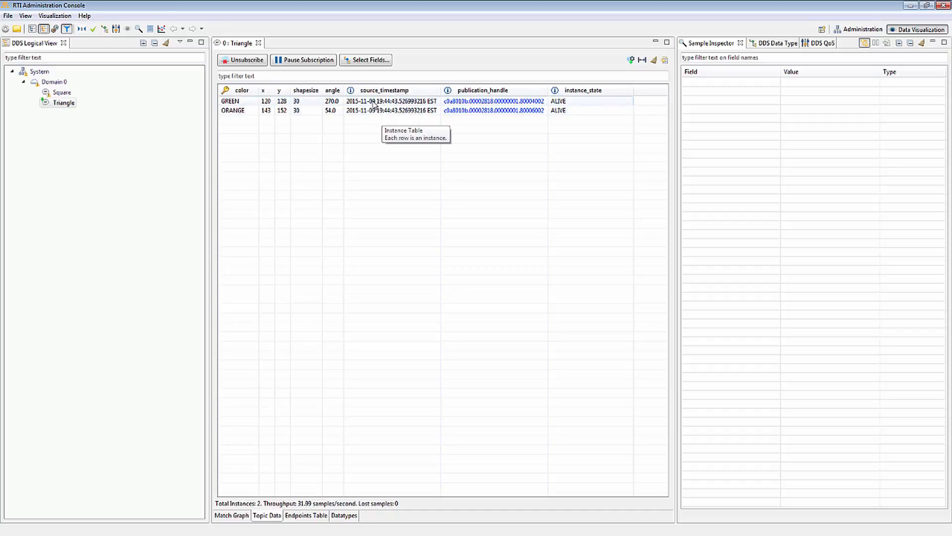
# Step: Show the ORANGE triangle instance in the Sample Inspector and expand its SampleInfo fields
pyautogui.click(372, 110)
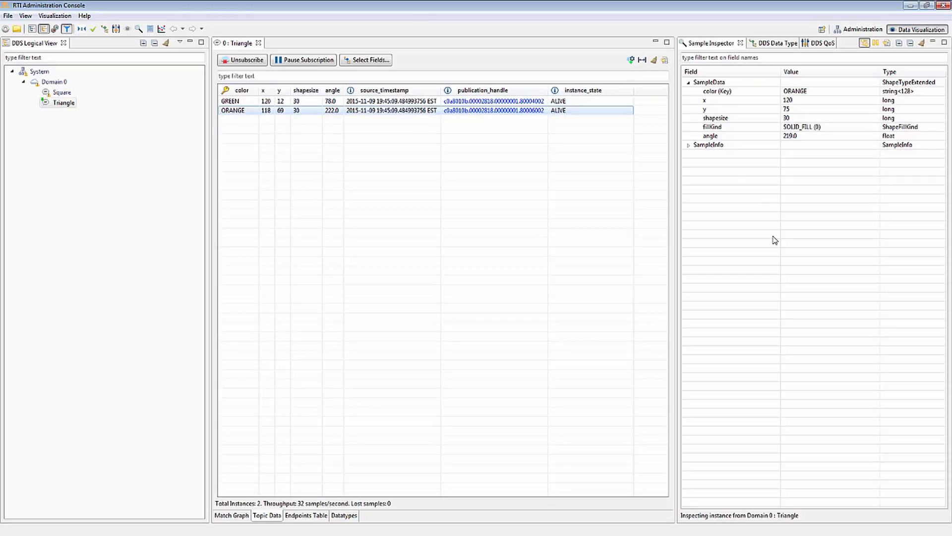
pyautogui.click(688, 144)
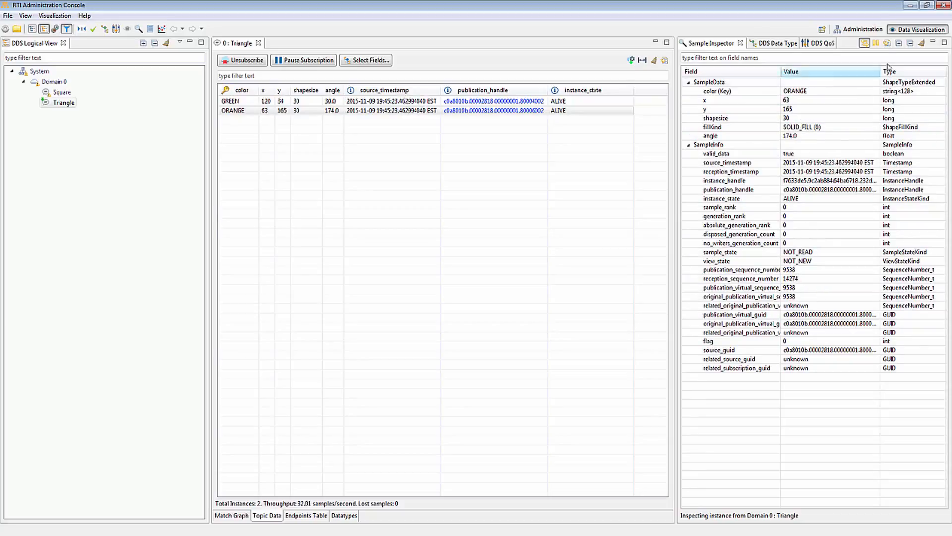
# Step: Pause and resume the Sample Inspector's updates, and inspect the GREEN instance from the Triangle table
pyautogui.click(876, 43)
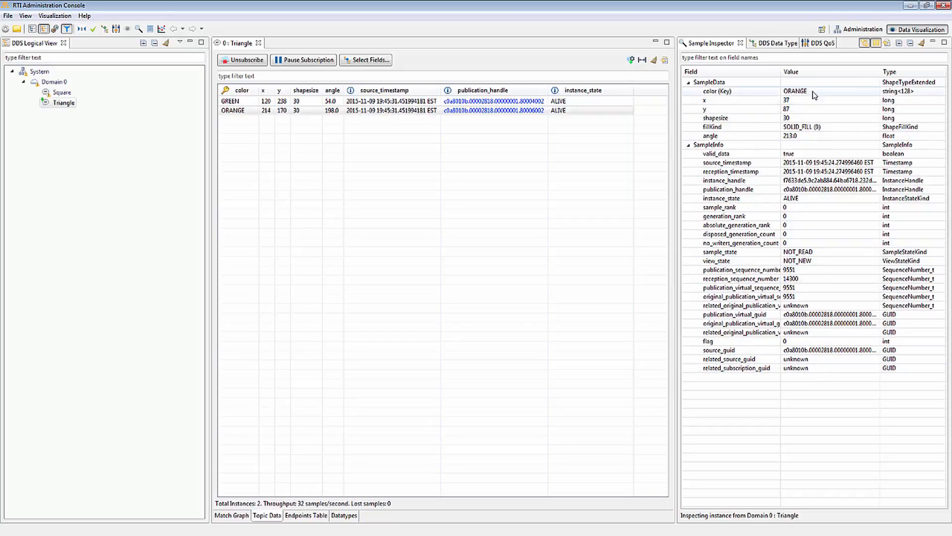
pyautogui.click(496, 110)
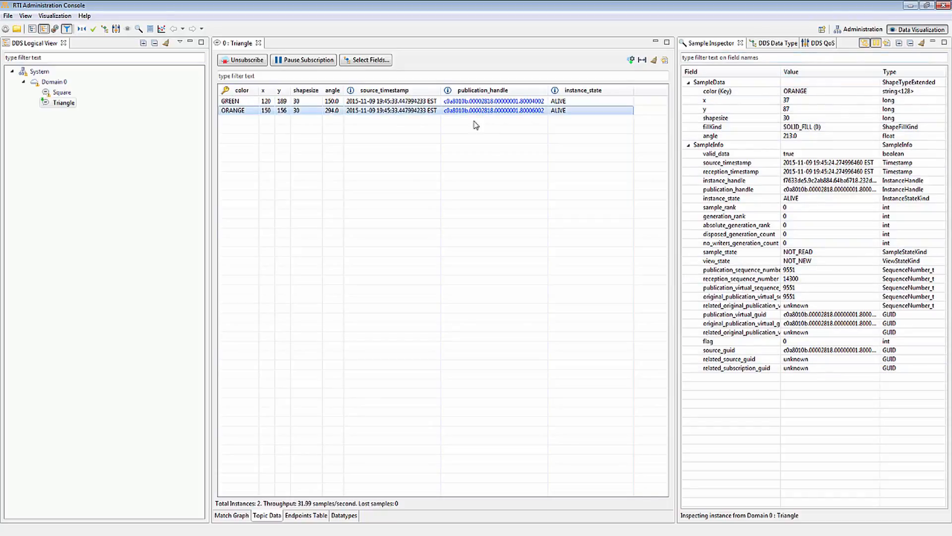
pyautogui.click(876, 43)
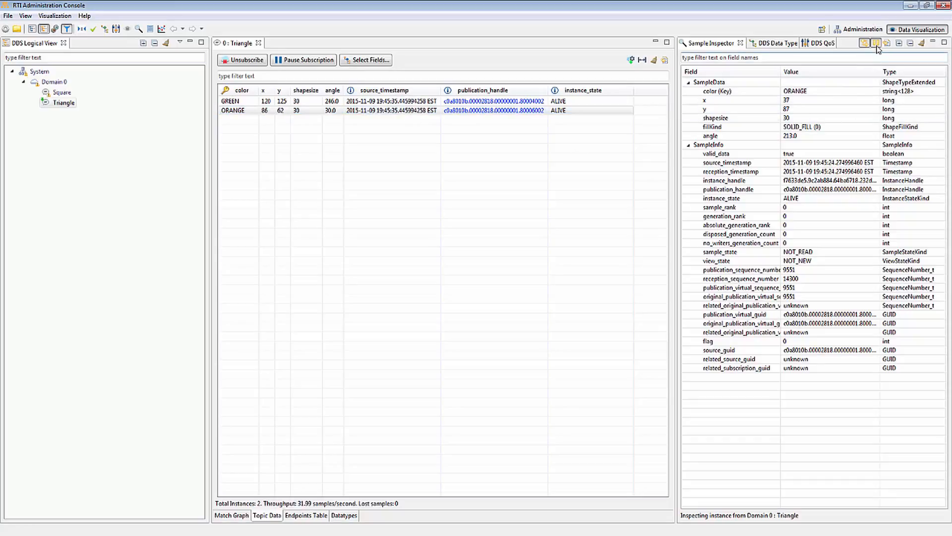
pyautogui.click(380, 100)
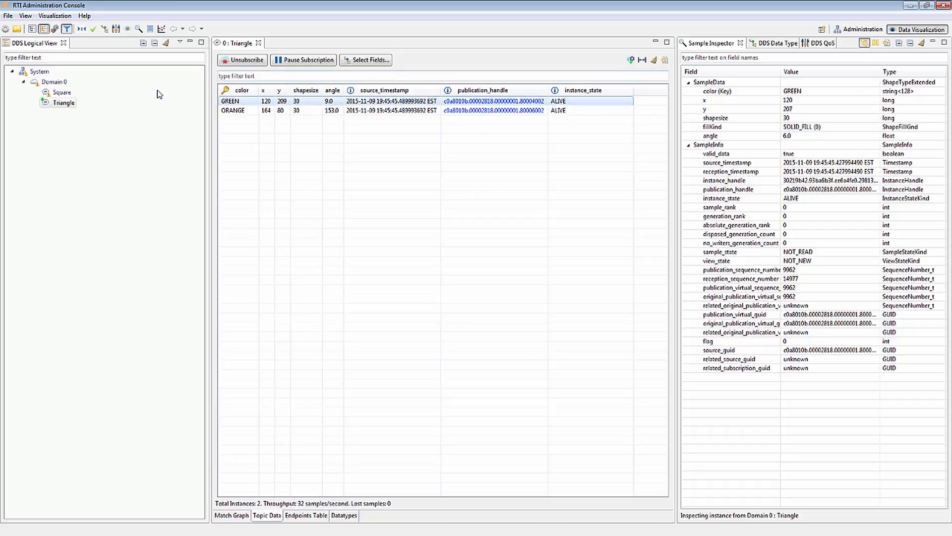
# Step: Place a second Sample Inspector between the Triangle table and the first one, showing the ORANGE instance with SampleInfo expanded
pyautogui.click(139, 29)
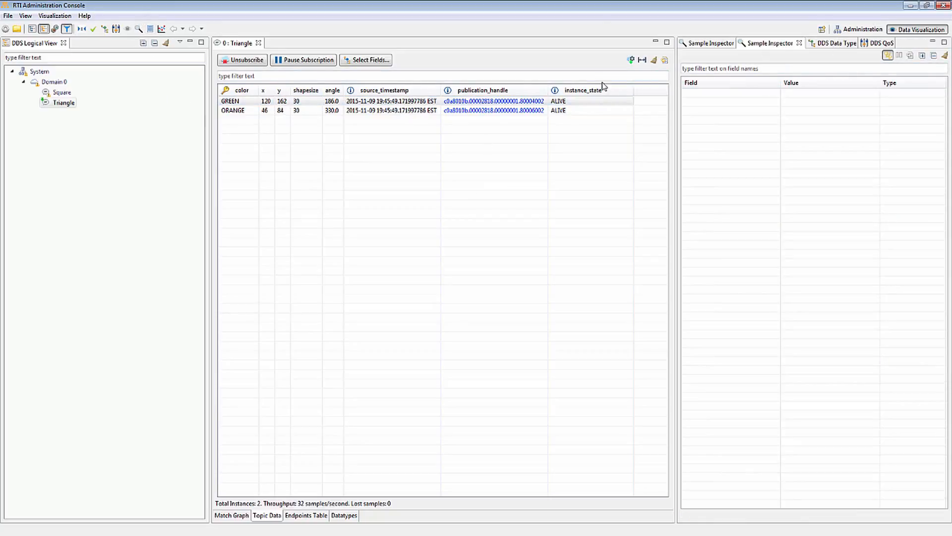
pyautogui.moveTo(603, 86); pyautogui.dragTo(612, 231)
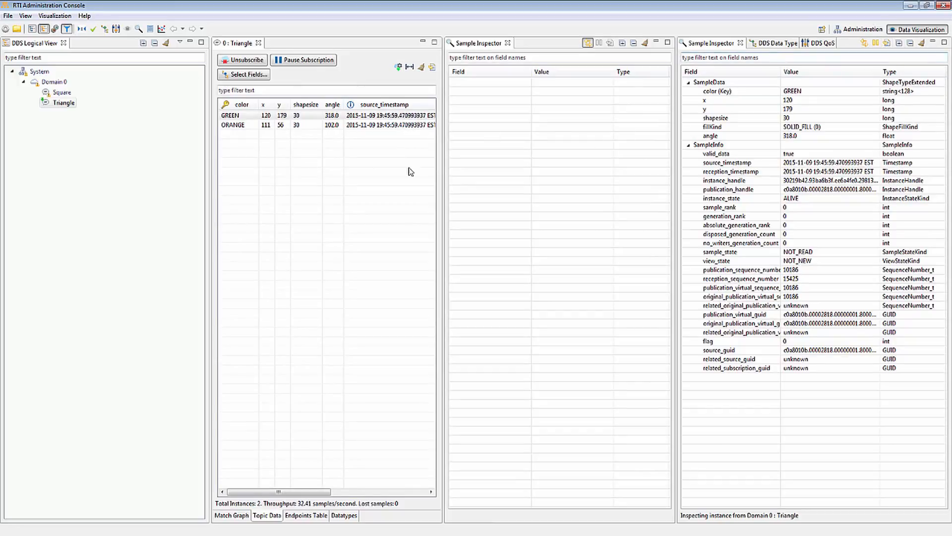
pyautogui.click(233, 126)
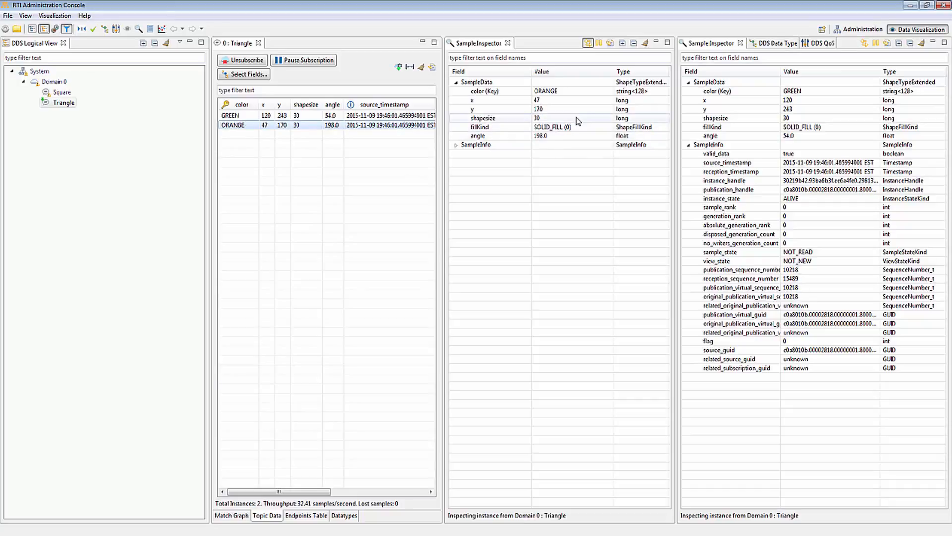
pyautogui.click(455, 146)
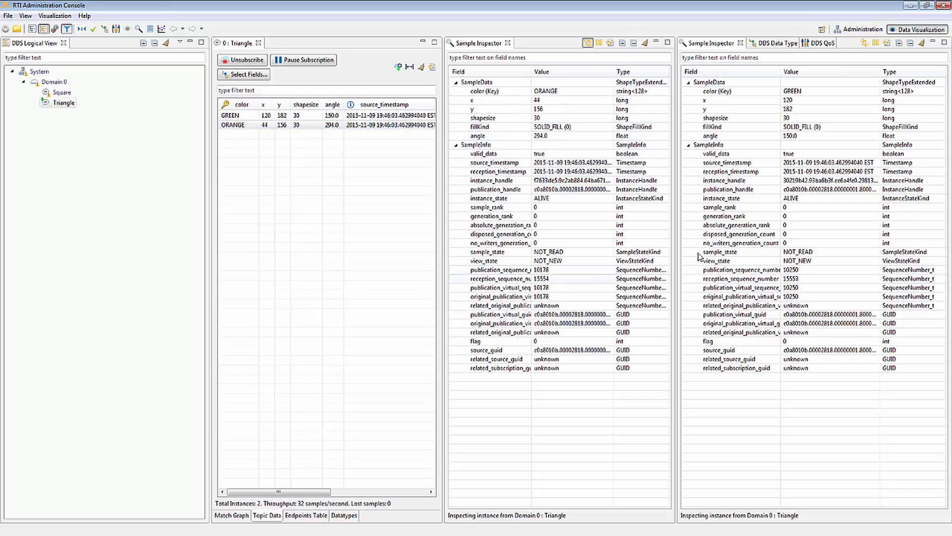
# Step: Pause both Sample Inspectors to compare the GREEN and ORANGE samples, and return to a single live inspector linked to the table selection
pyautogui.click(876, 43)
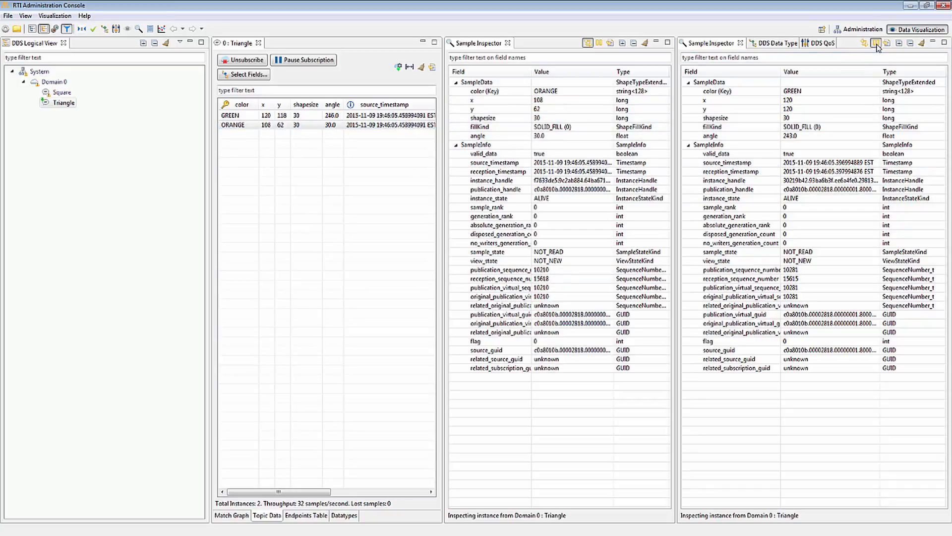
pyautogui.click(599, 43)
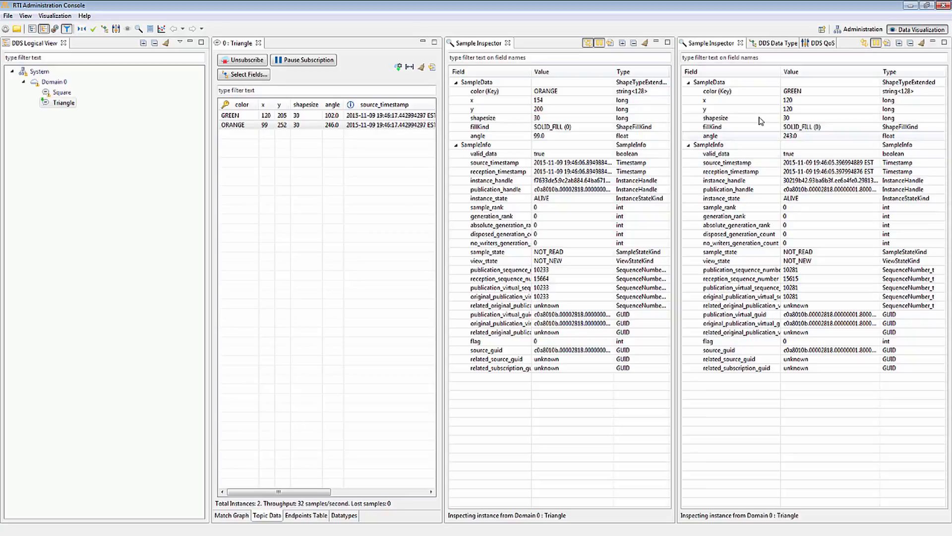
pyautogui.click(507, 42)
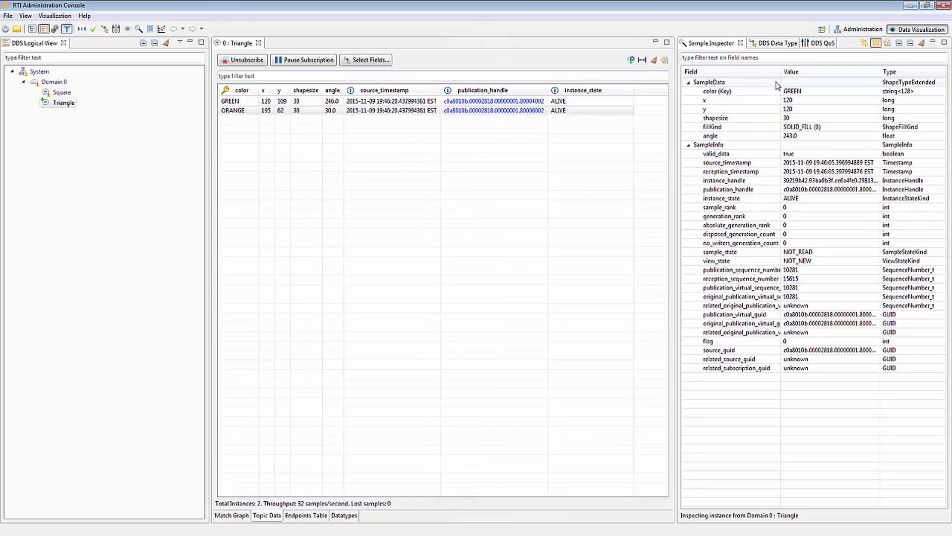
pyautogui.click(864, 43)
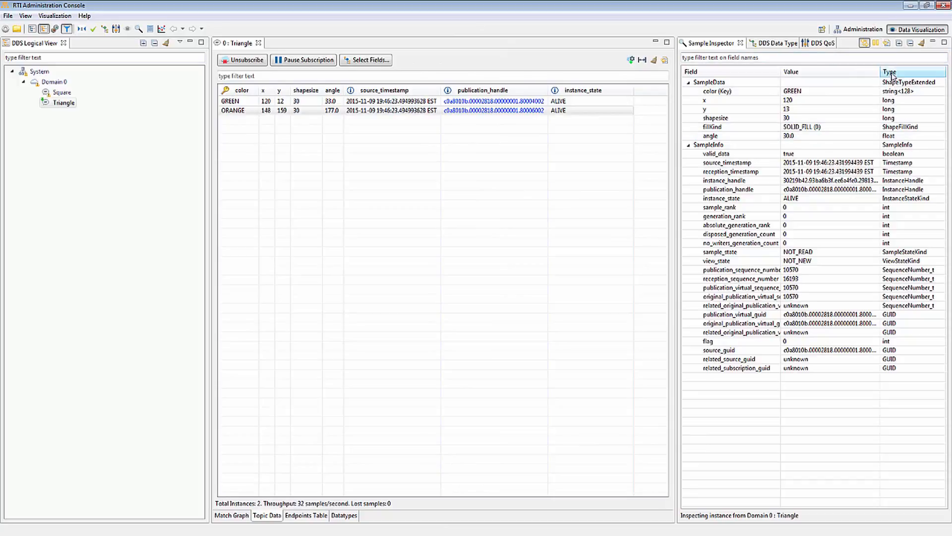
# Step: Export the inspected GREEN sample's data as a text file named sample_inspector in C:\temp\data_exports
pyautogui.click(887, 43)
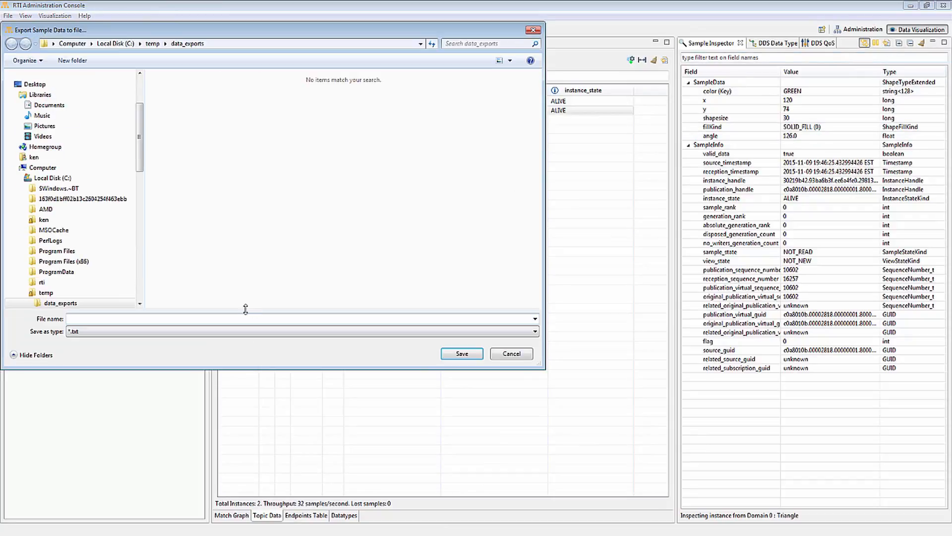
pyautogui.write('sample_inspector')
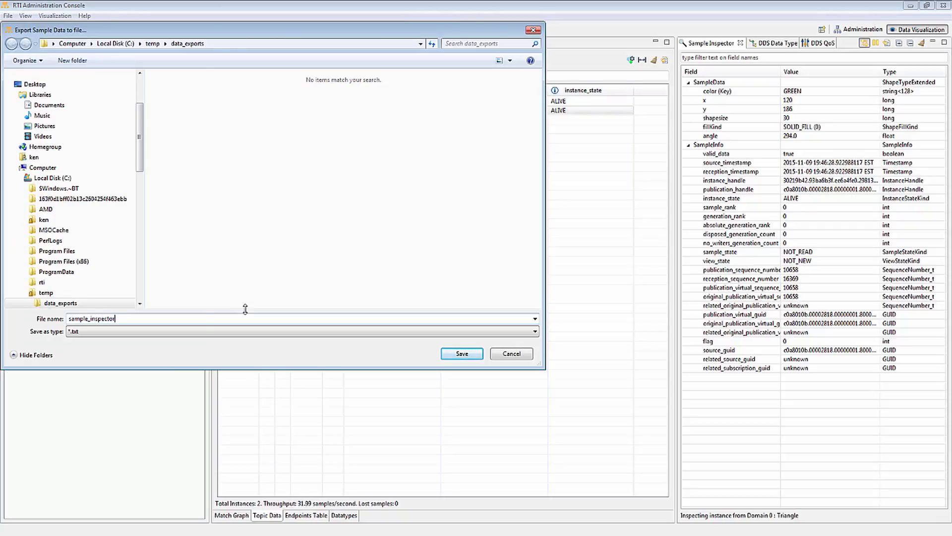
pyautogui.press('Return')
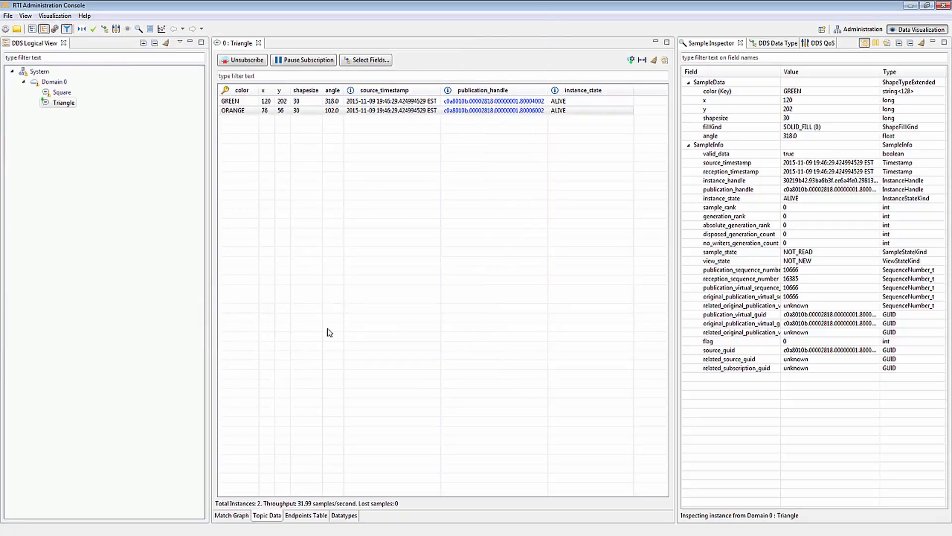
# Step: Open the exported sample_inspector.txt in UltraEdit and examine its sample data fields and Sample Info section
pyautogui.hotkey('alt', 'Tab')
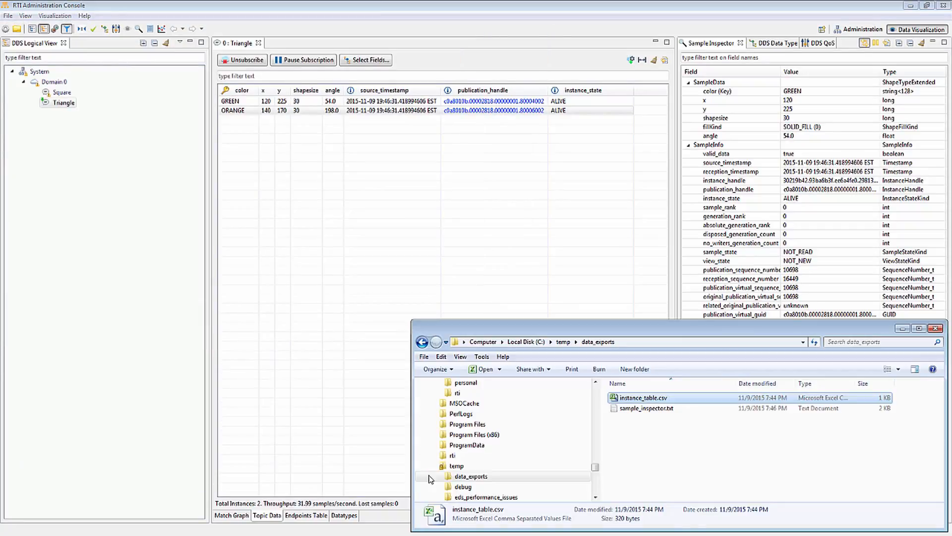
pyautogui.rightClick(652, 412)
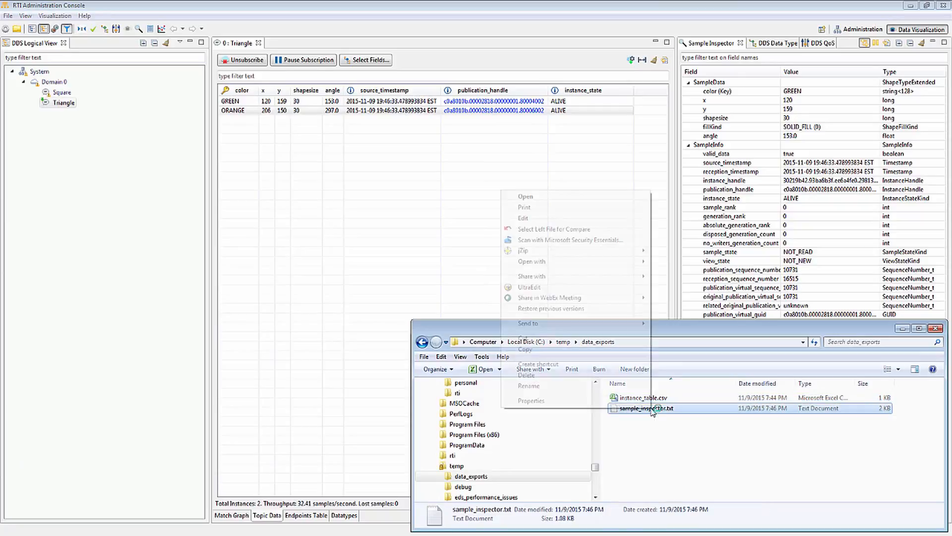
pyautogui.click(569, 287)
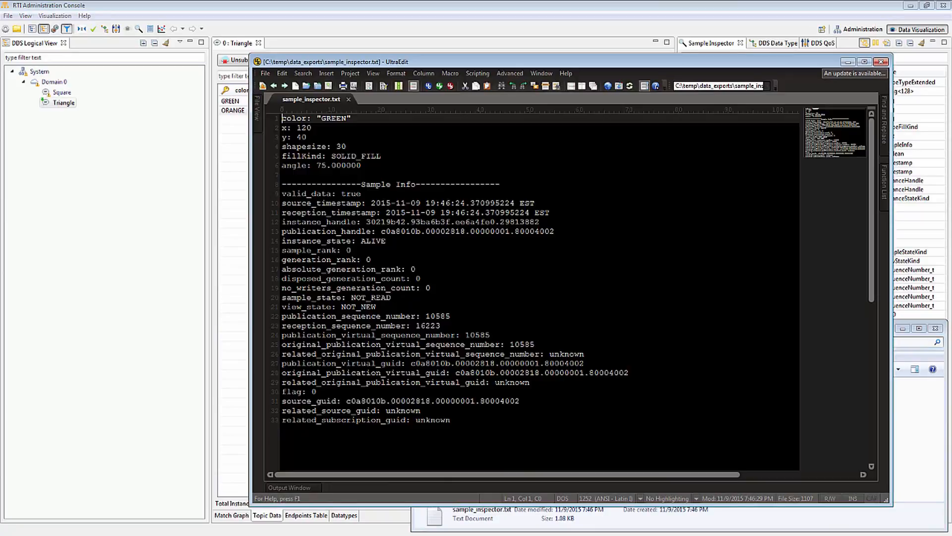
pyautogui.moveTo(282, 118); pyautogui.dragTo(448, 421)
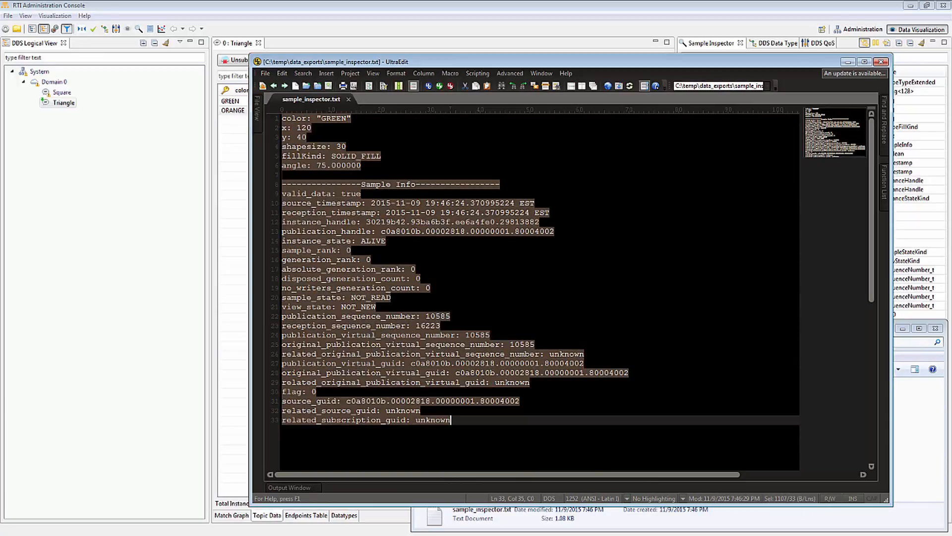
pyautogui.click(451, 420)
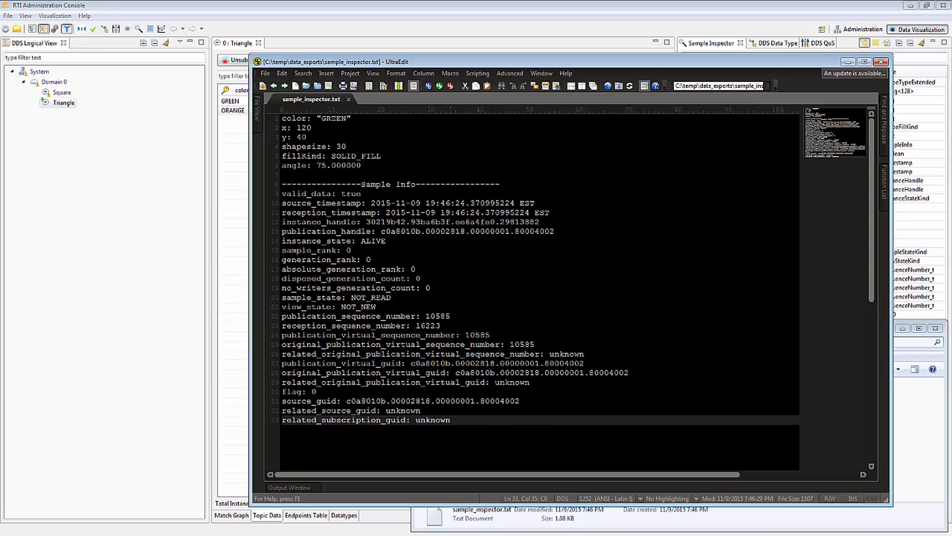
pyautogui.doubleClick(334, 118)
pyautogui.doubleClick(304, 128)
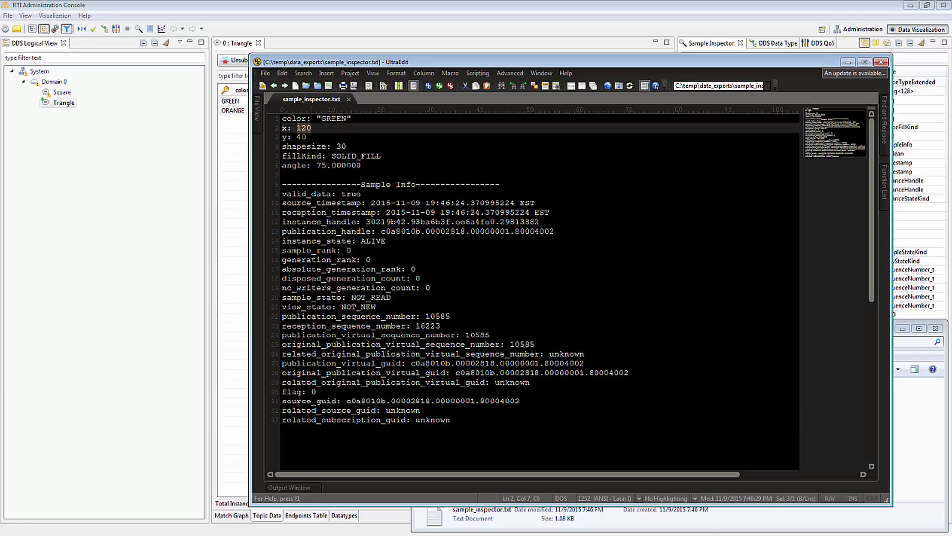
pyautogui.click(381, 156)
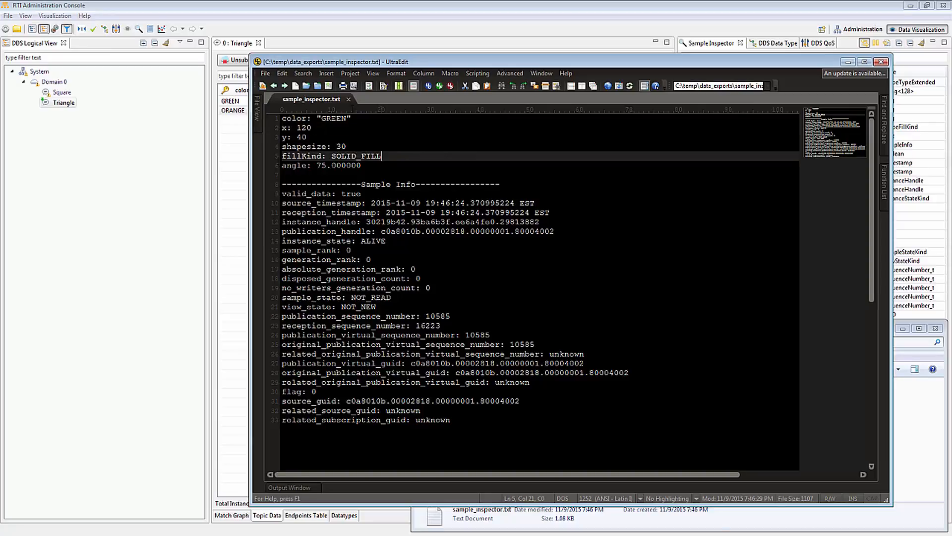
# Step: Close sample_inspector.txt, minimize UltraEdit, and return to RTI Administration Console
pyautogui.click(348, 99)
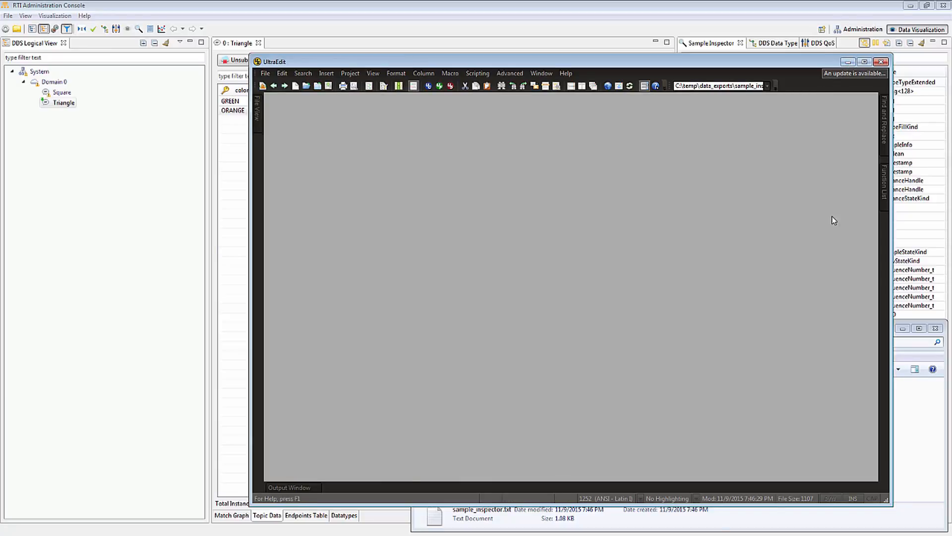
pyautogui.click(848, 61)
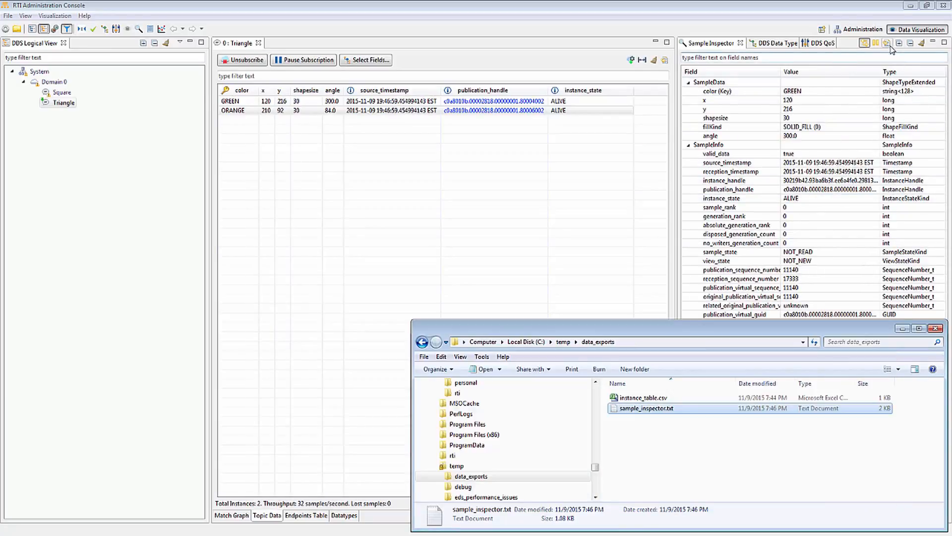
pyautogui.click(884, 13)
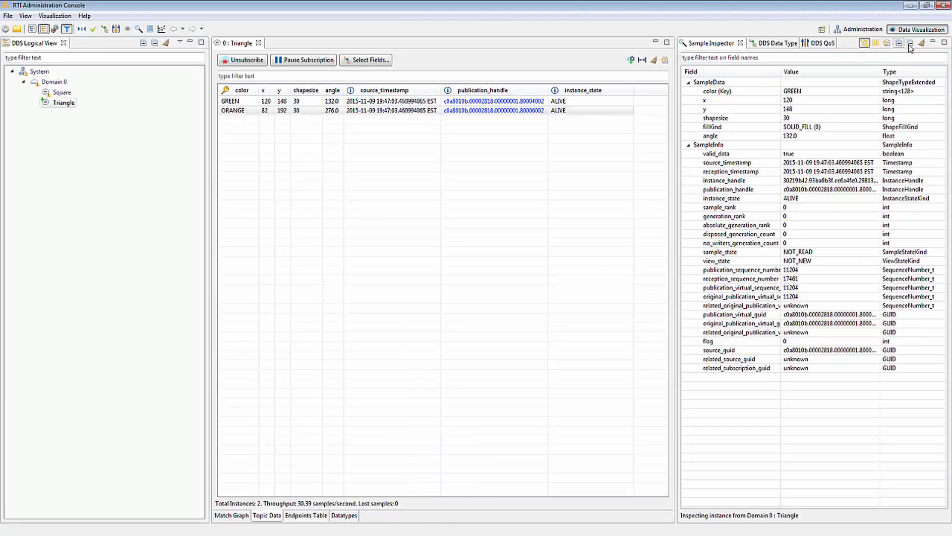
# Step: Collapse and re-expand the structural fields in the Sample Inspector, and clear the inspected sample
pyautogui.click(909, 44)
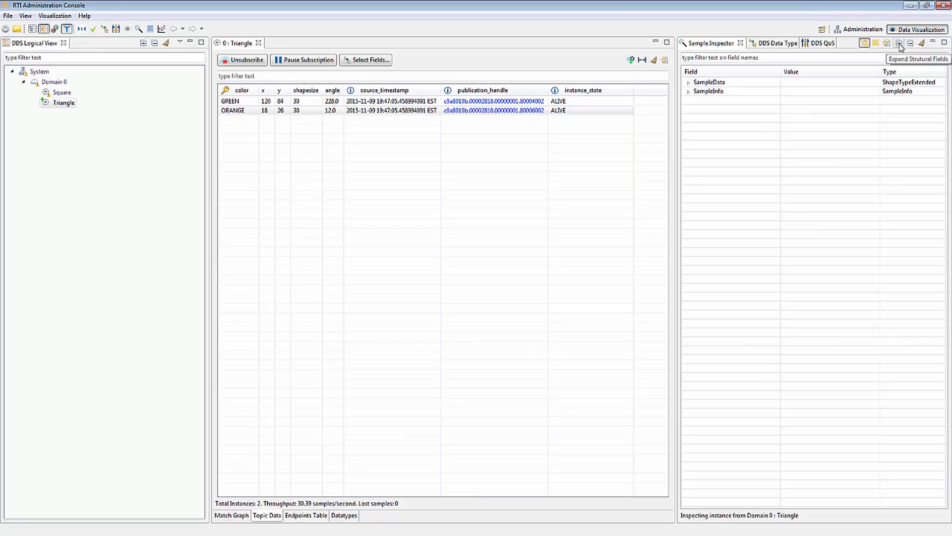
pyautogui.click(899, 43)
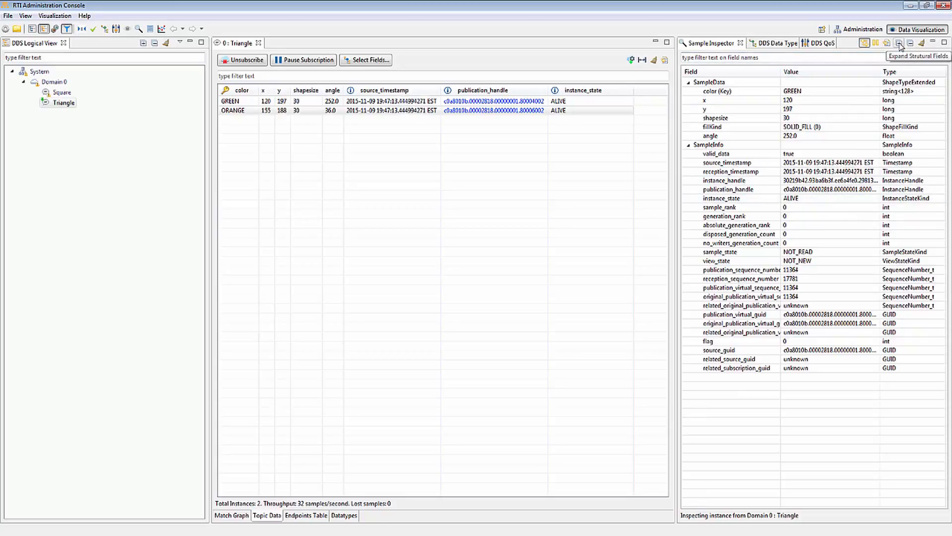
pyautogui.click(921, 44)
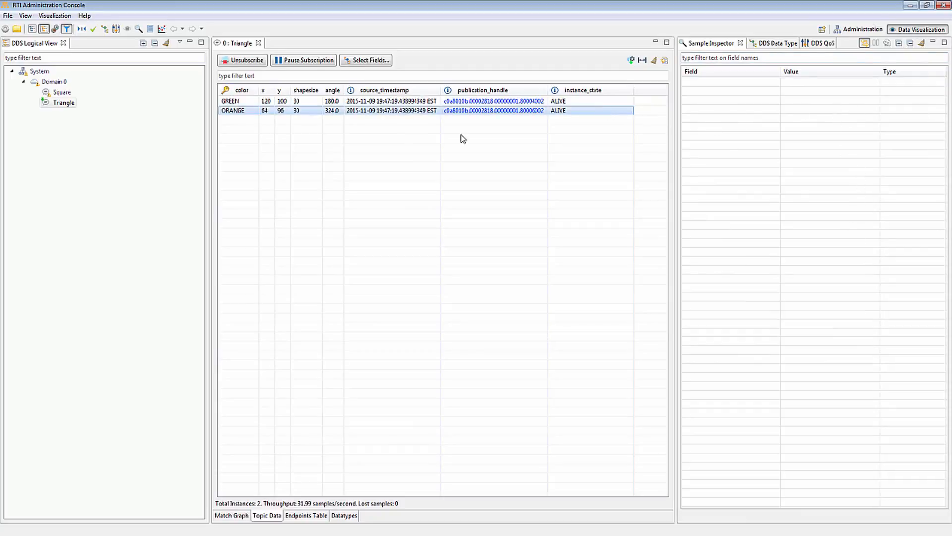
# Step: Inspect the GREEN and ORANGE instances in turn, and open a Sample Log visualization for the Triangle topic
pyautogui.click(379, 101)
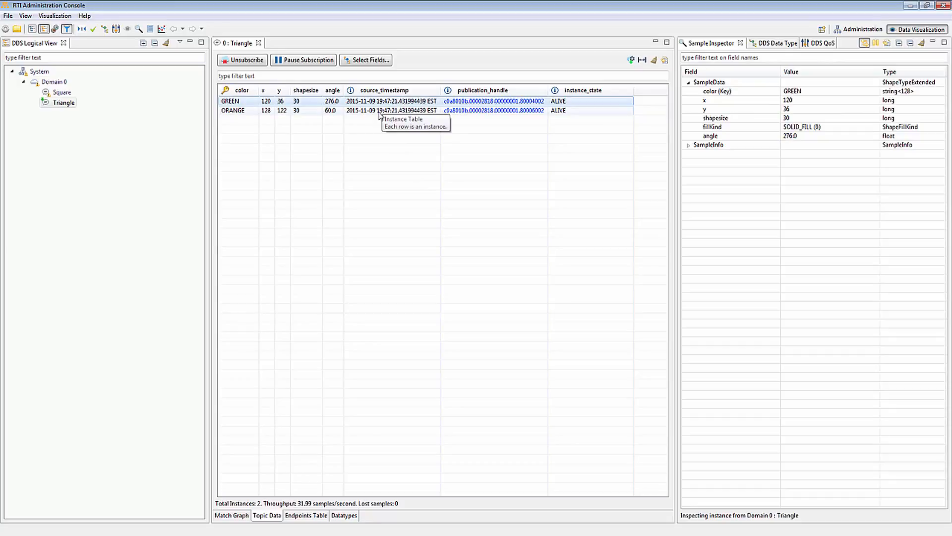
pyautogui.click(380, 111)
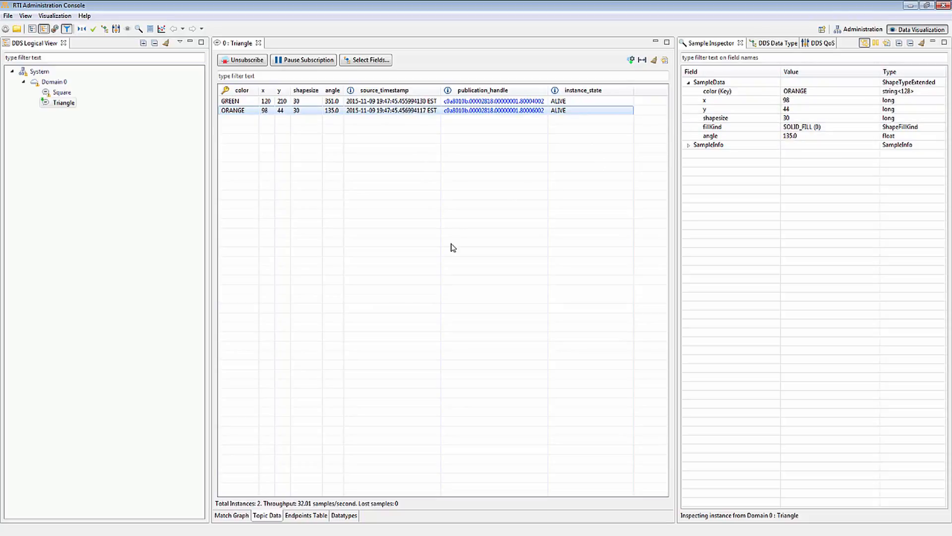
pyautogui.rightClick(65, 105)
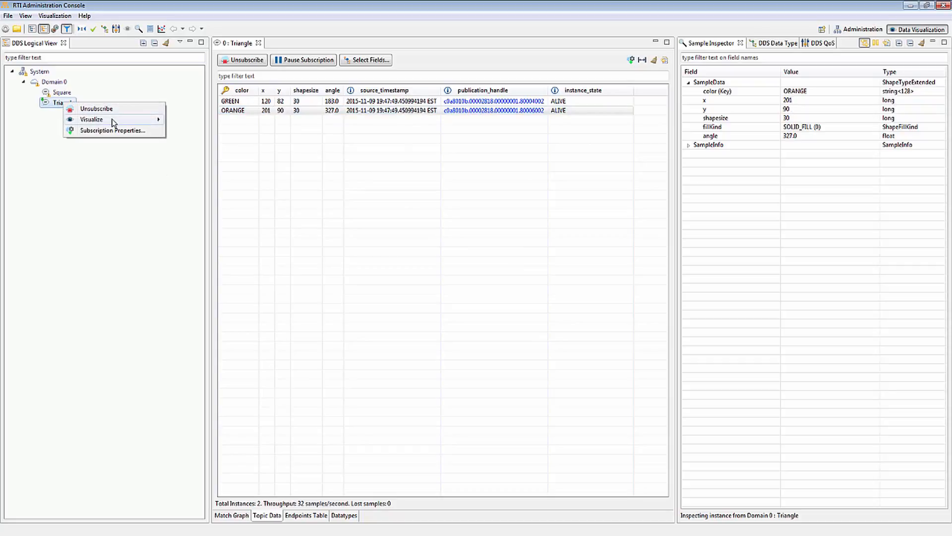
pyautogui.moveTo(113, 122)
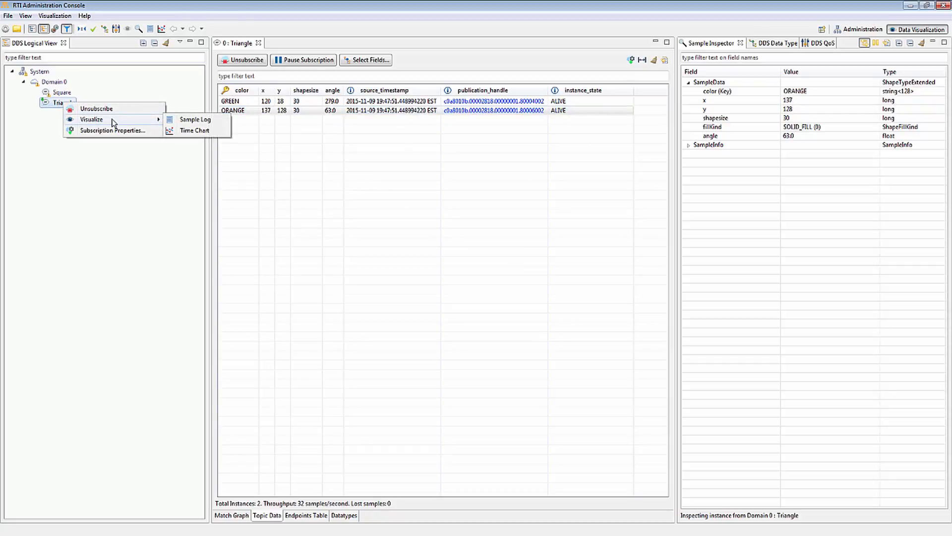
pyautogui.click(190, 120)
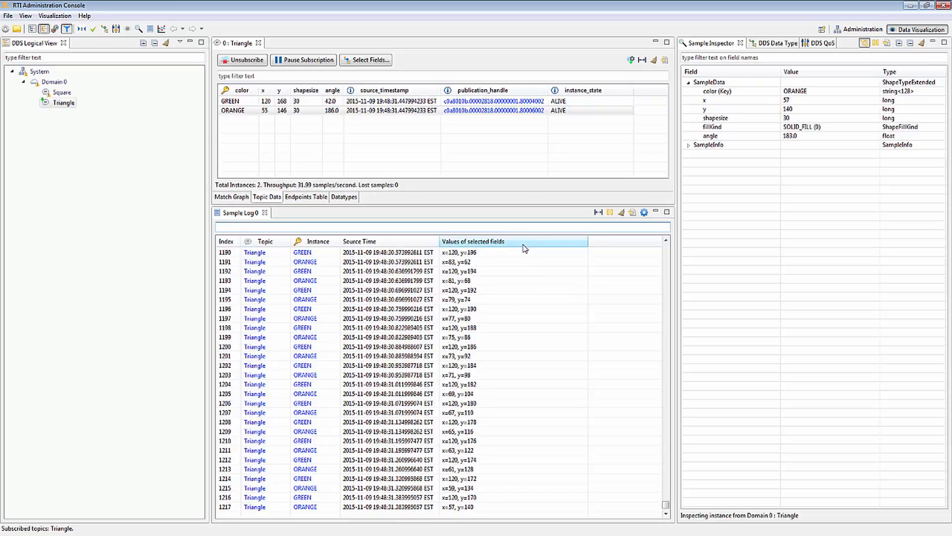
# Step: Add angle and the SampleInfo field sample_state to the Sample Log's value column for Triangle, and widen that column to fit
pyautogui.click(644, 212)
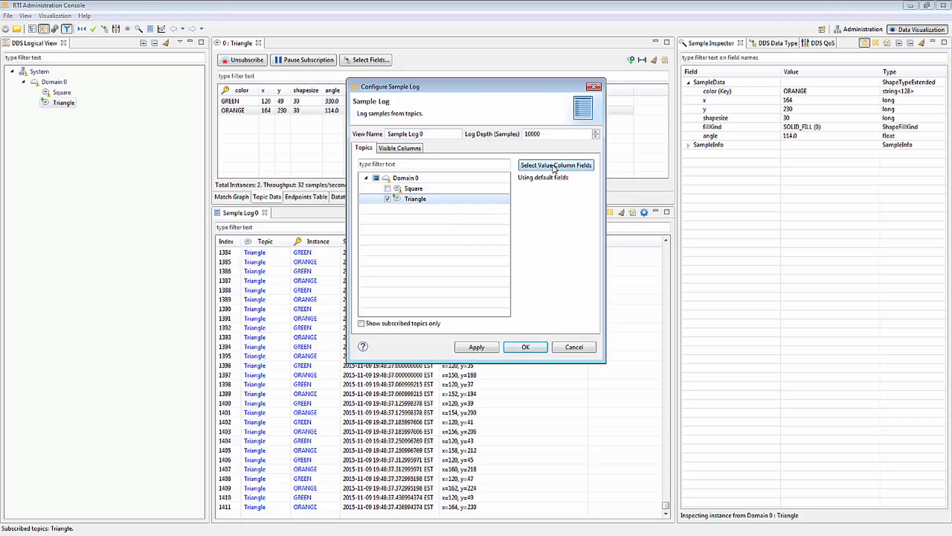
pyautogui.click(555, 168)
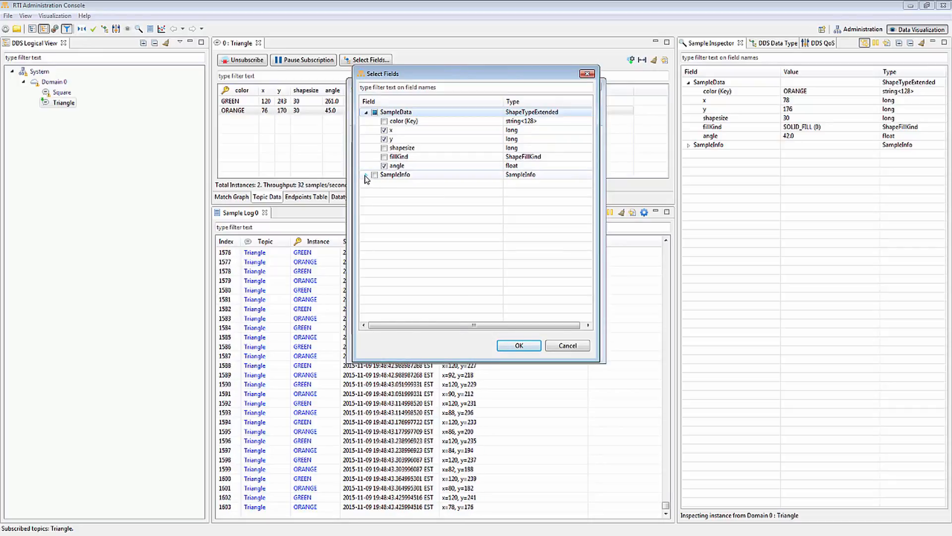
pyautogui.click(365, 175)
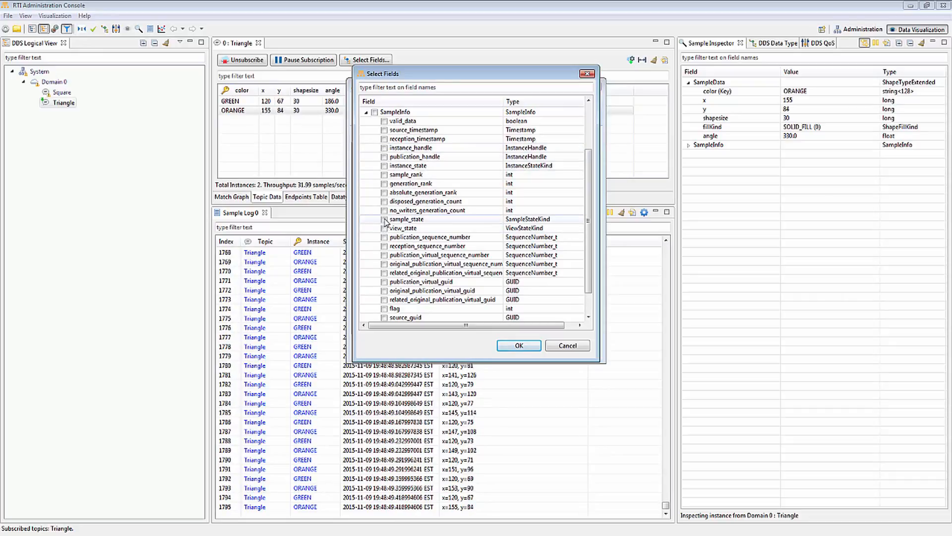
pyautogui.click(518, 345)
pyautogui.click(516, 344)
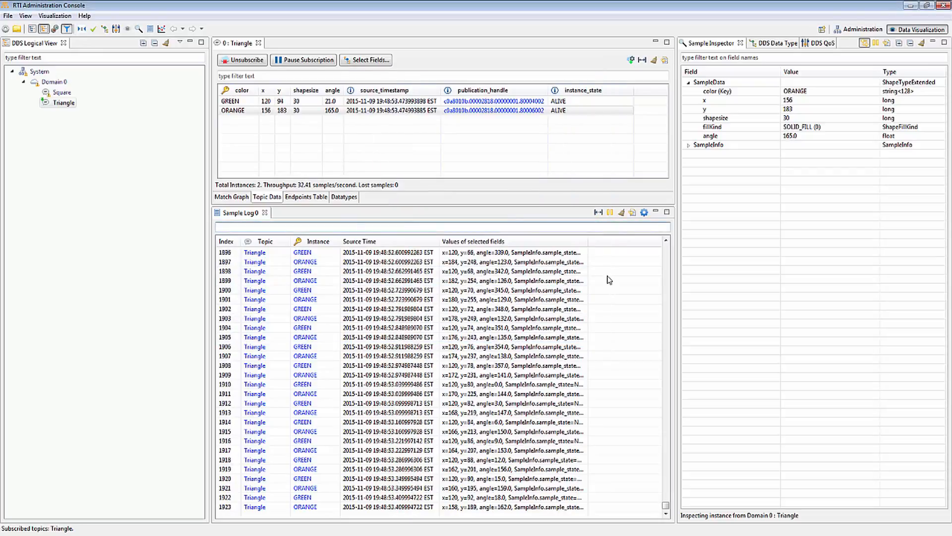
pyautogui.moveTo(590, 244); pyautogui.dragTo(630, 241)
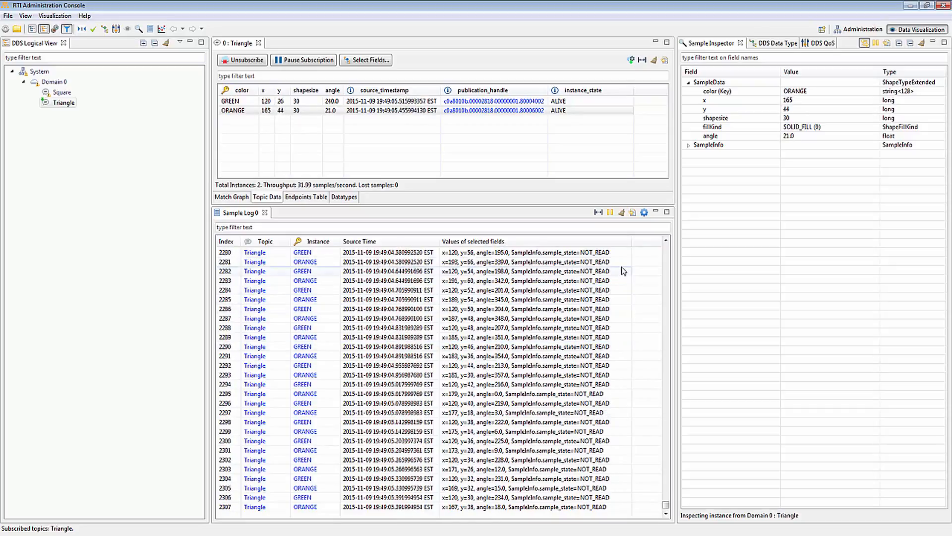
# Step: Remove the SampleInfo field sample_state from the Triangle value column fields in the Sample Log configuration
pyautogui.click(644, 212)
pyautogui.click(401, 149)
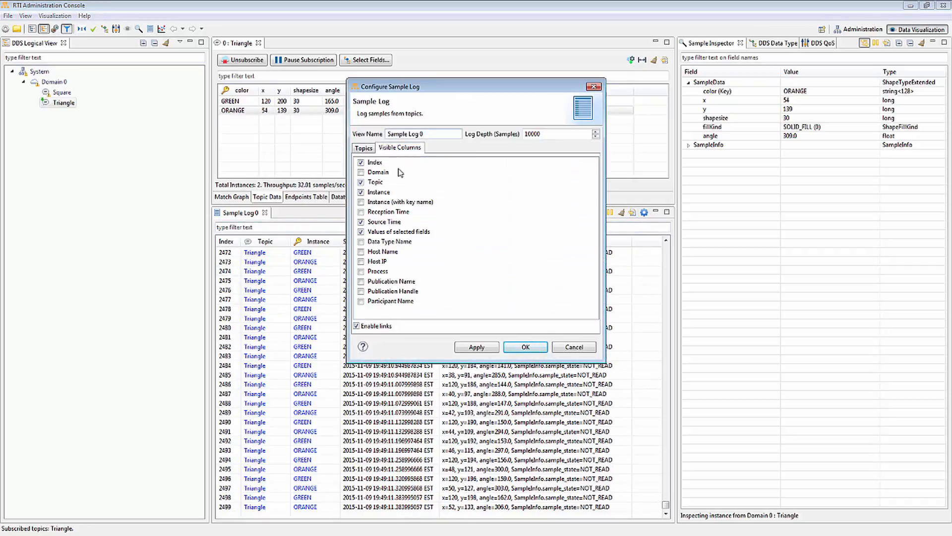
pyautogui.click(364, 148)
pyautogui.click(541, 166)
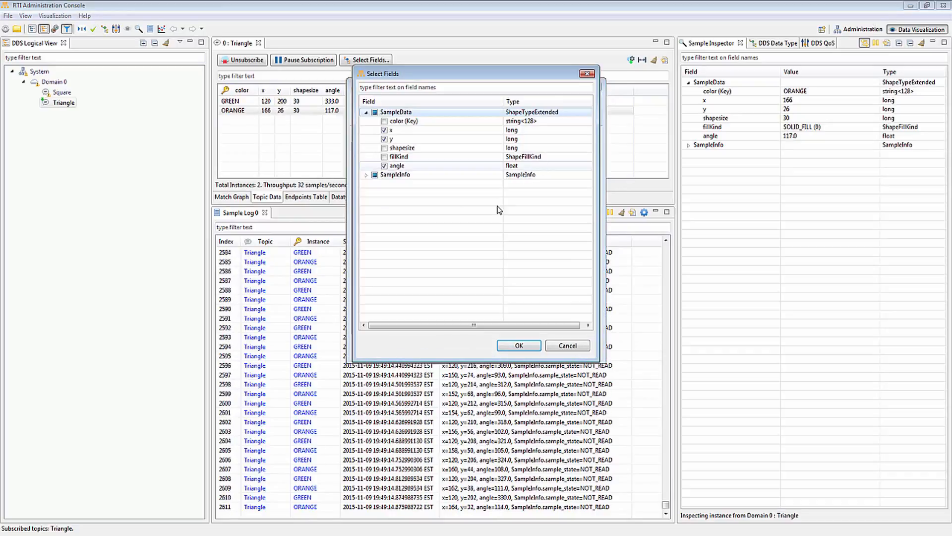
pyautogui.click(366, 174)
pyautogui.click(383, 218)
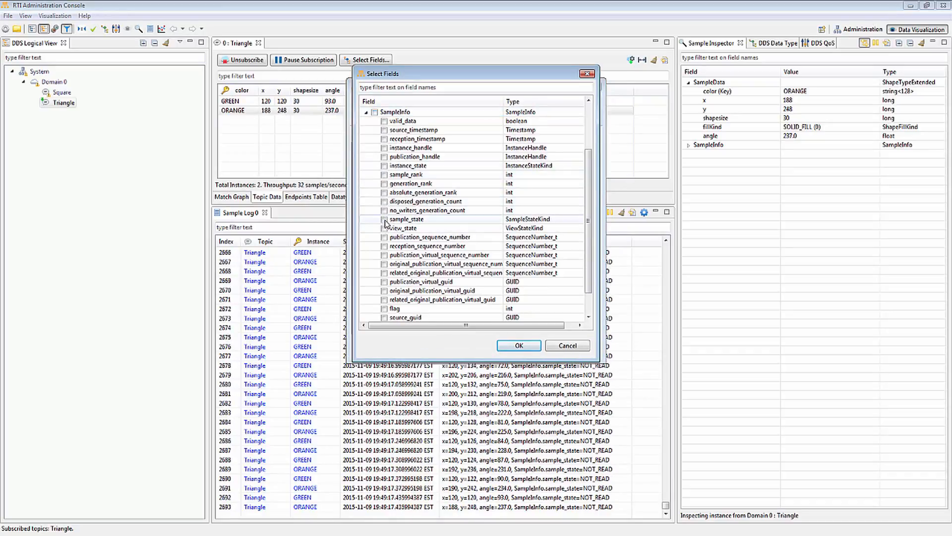
pyautogui.click(520, 346)
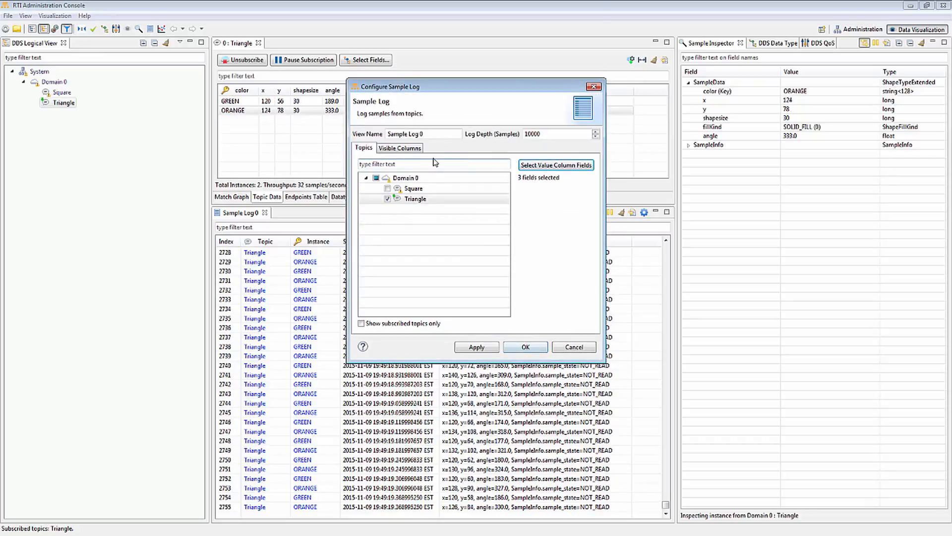
# Step: Show the Publication Handle and Domain columns in the Sample Log, and fit all its columns to the available width
pyautogui.click(401, 148)
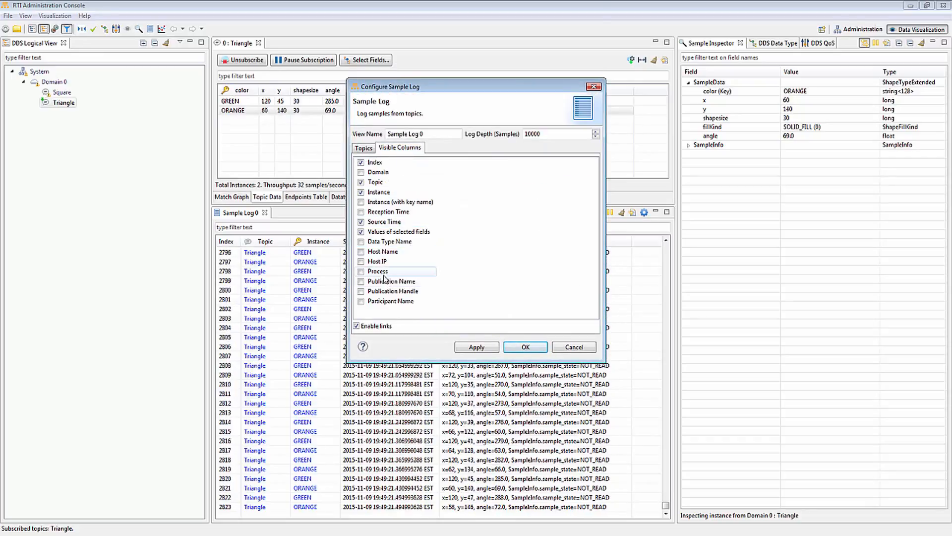
pyautogui.click(361, 292)
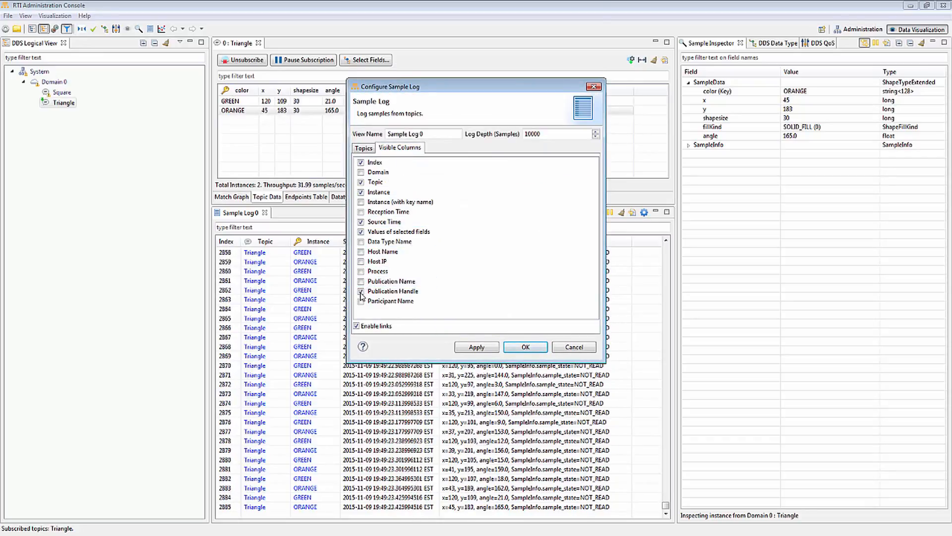
pyautogui.click(361, 172)
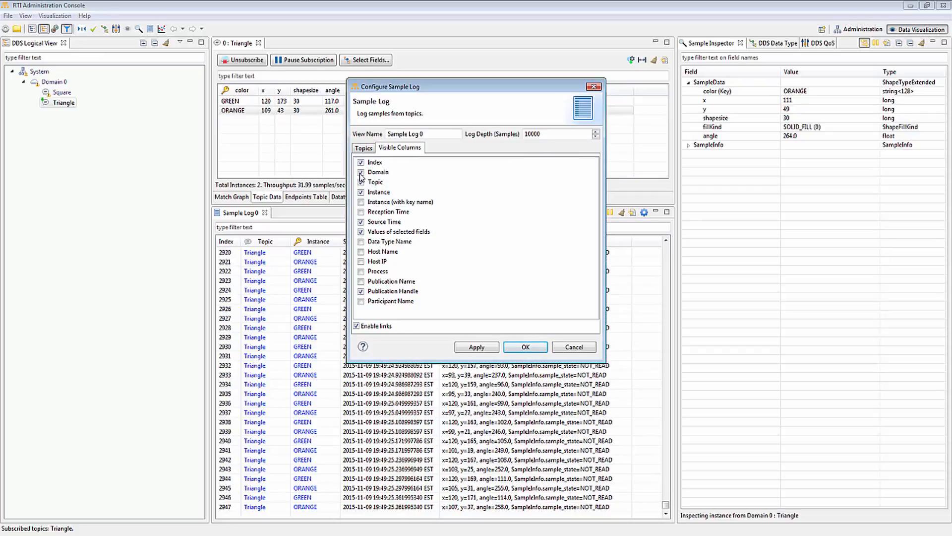
pyautogui.click(525, 347)
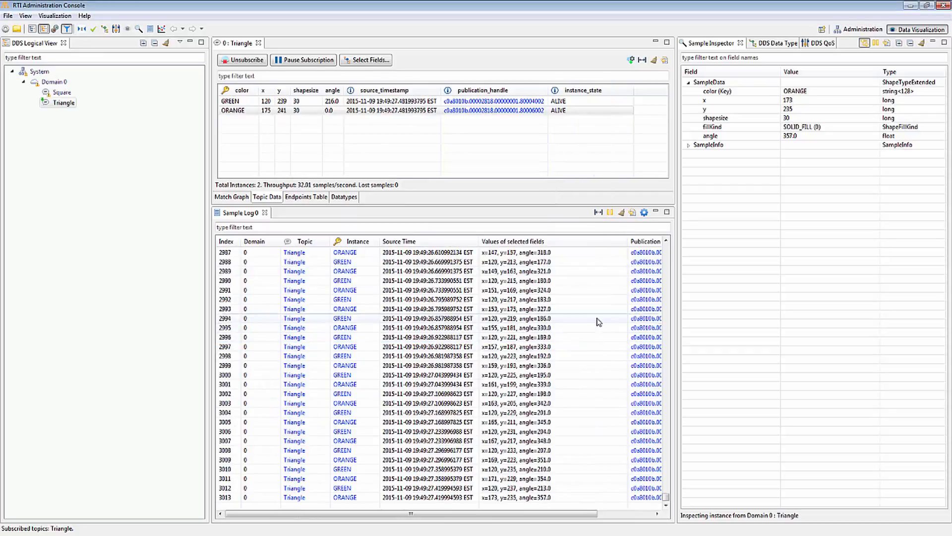
pyautogui.click(598, 213)
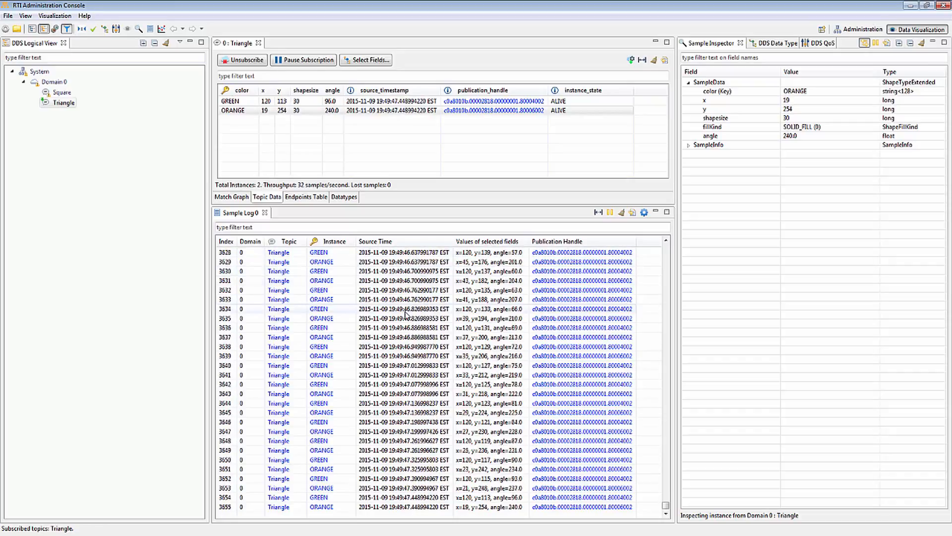
# Step: Pause the Sample Log and step through consecutive samples from index 3712 to 3723, examining each one in the Sample Inspector
pyautogui.click(610, 213)
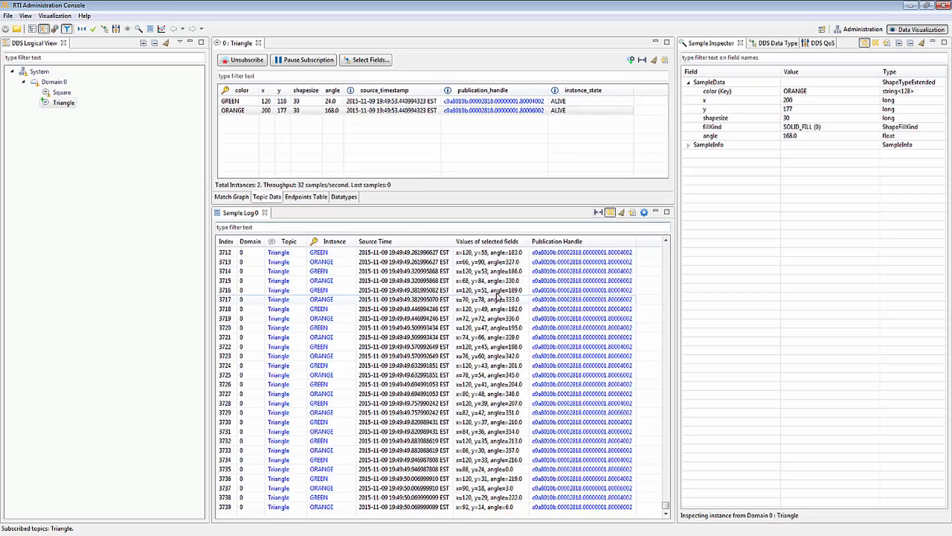
pyautogui.click(478, 253)
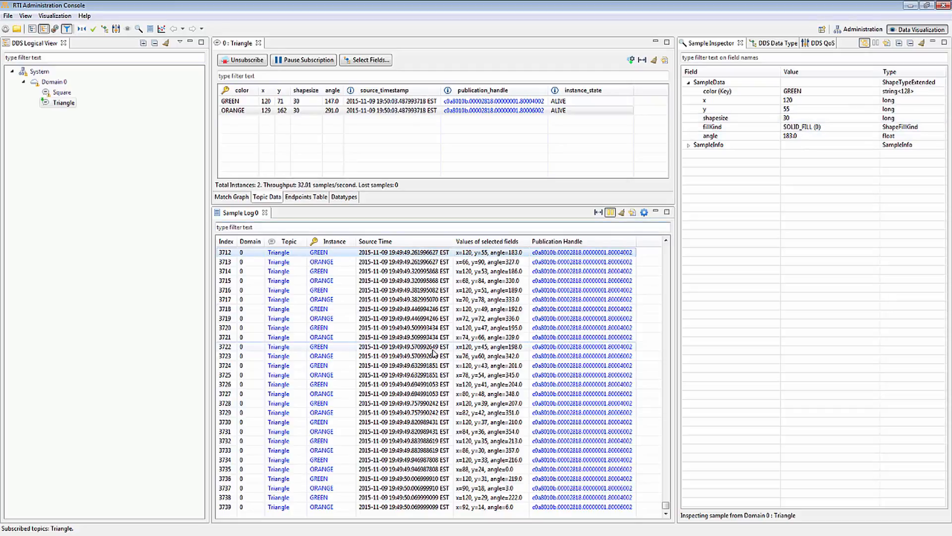
pyautogui.click(486, 258)
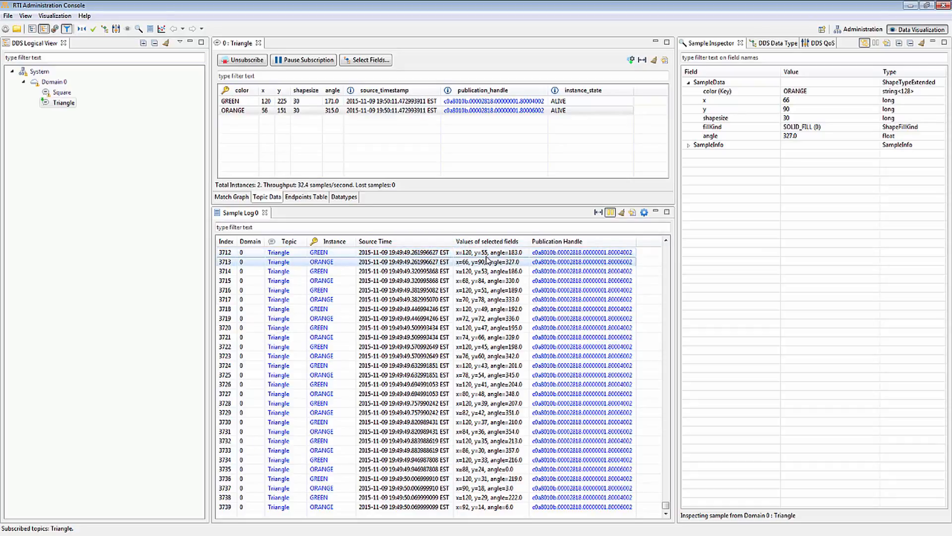
pyautogui.press('Down')
pyautogui.press('Down')
pyautogui.press('Down')
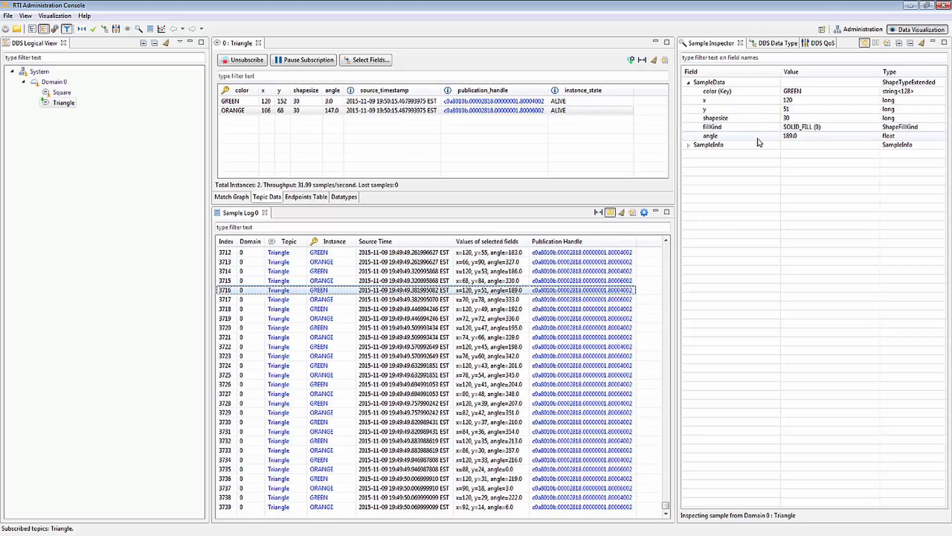
pyautogui.press('Down')
pyautogui.press('Down')
pyautogui.press('Down')
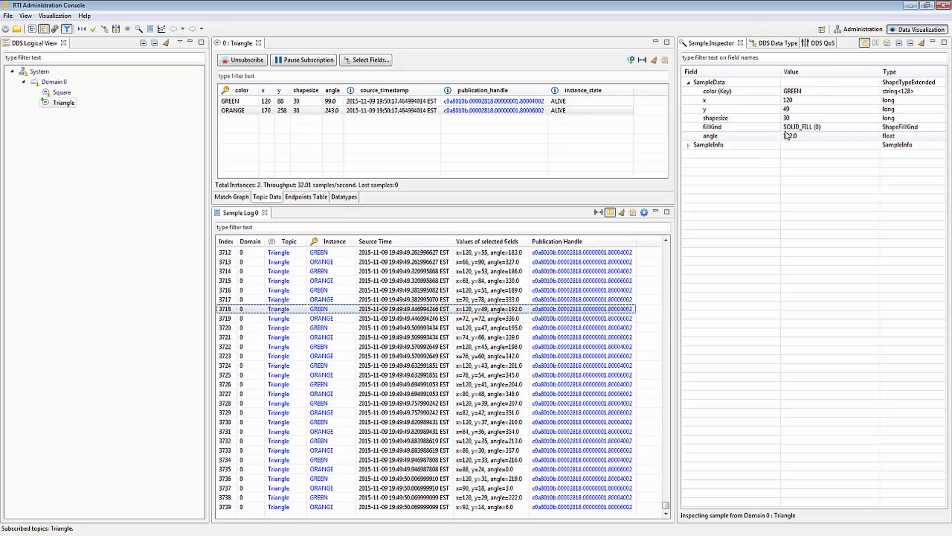
pyautogui.press('Down')
pyautogui.press('Down')
pyautogui.press('Down')
pyautogui.press('Down')
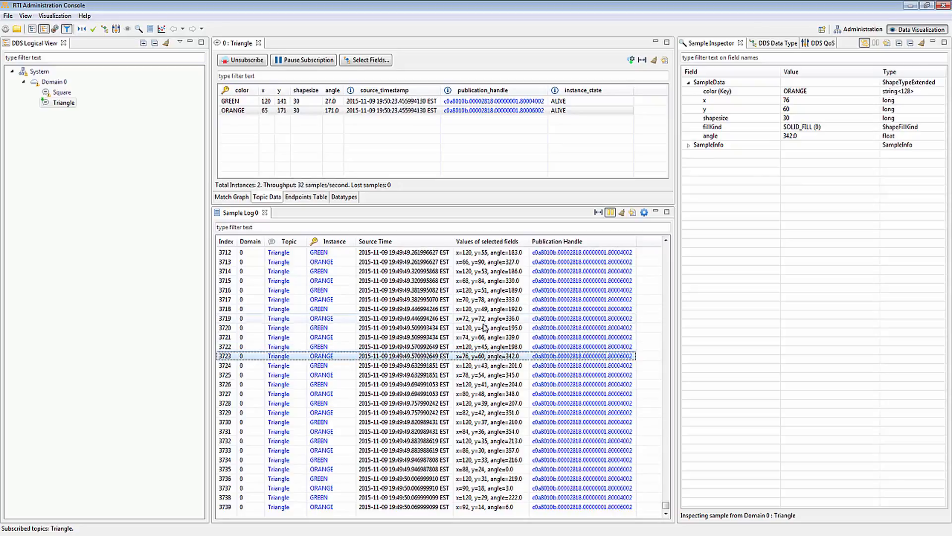
# Step: Filter the paused Sample Log by green, and step through the filtered samples from index 3684 to the last one
pyautogui.click(331, 226)
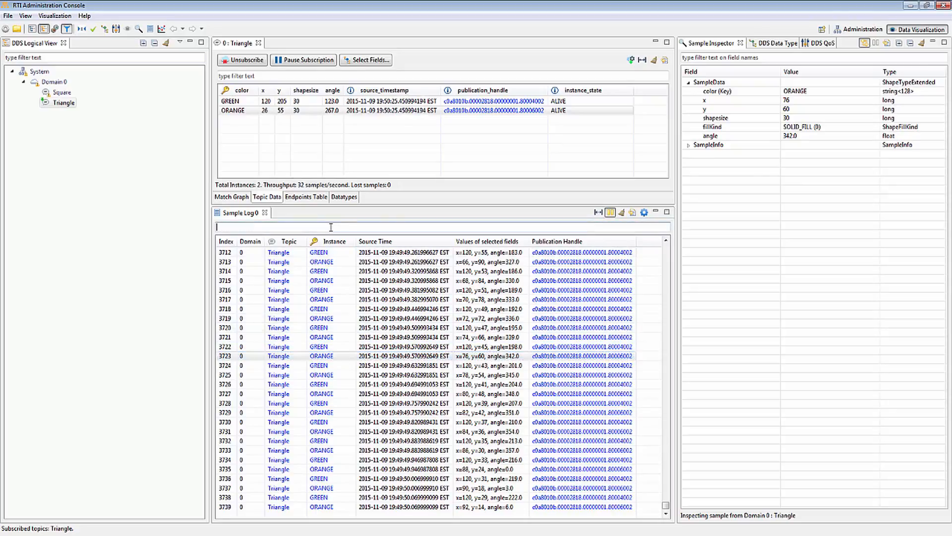
pyautogui.write('green')
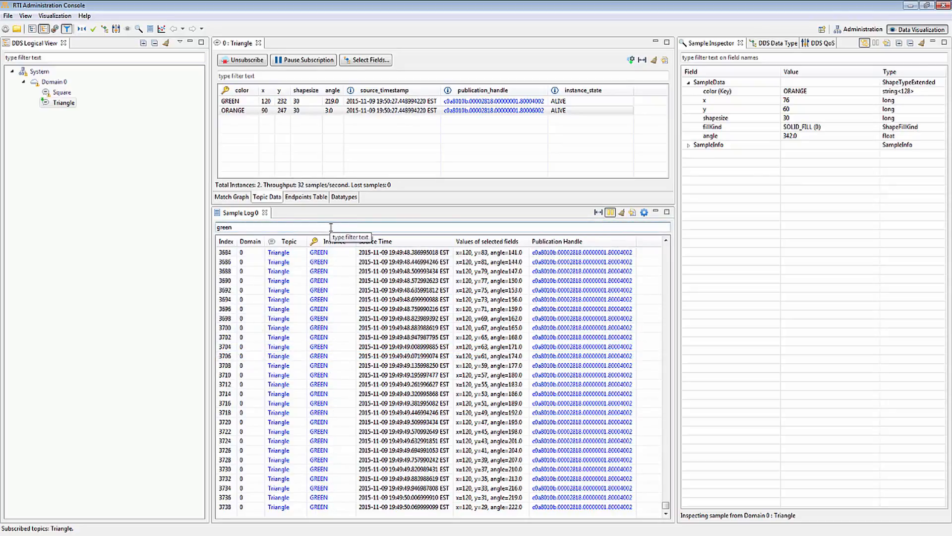
pyautogui.click(466, 253)
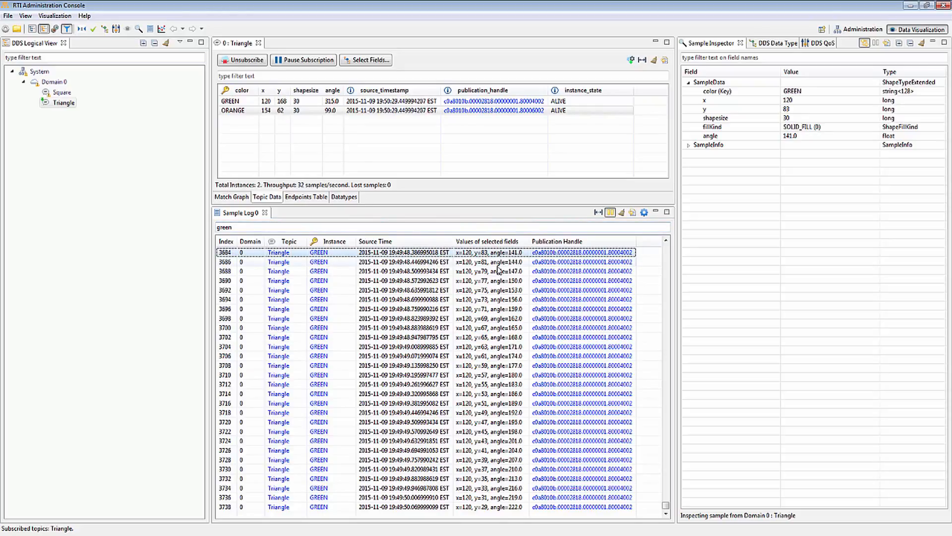
pyautogui.press('Down')
pyautogui.press('Down')
pyautogui.press('Down')
pyautogui.press('Down')
pyautogui.press('Down')
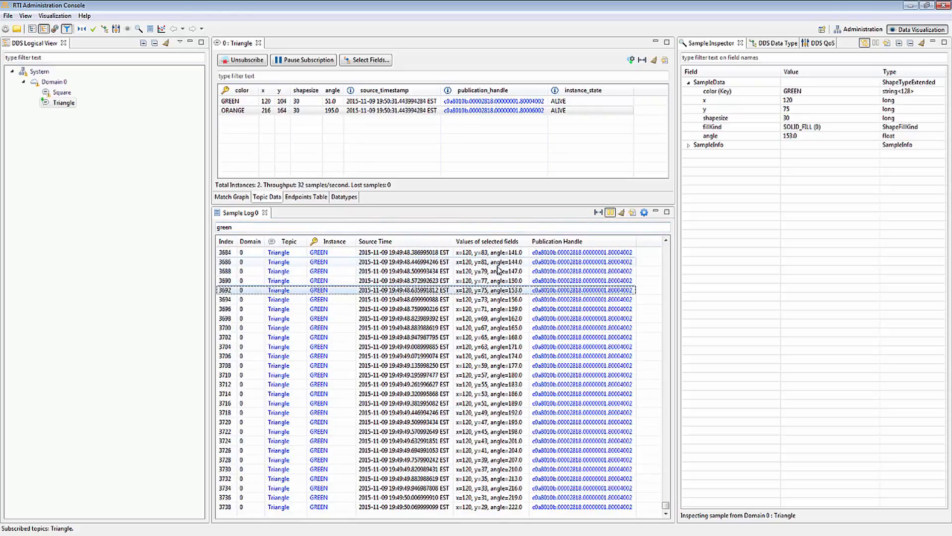
pyautogui.press('Down')
pyautogui.press('Down')
pyautogui.press('Down')
pyautogui.press('Down')
pyautogui.press('Down')
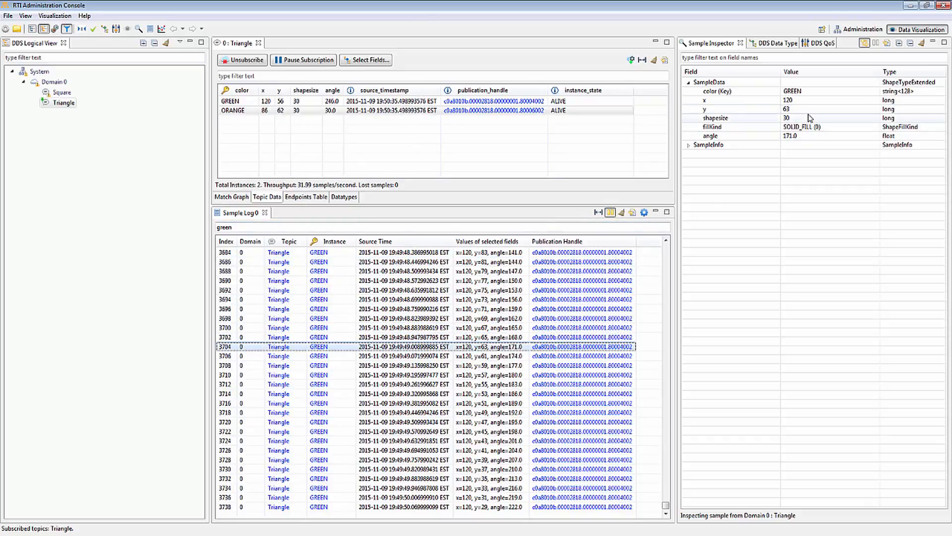
pyautogui.press('Down')
pyautogui.press('Down')
pyautogui.press('Down')
pyautogui.press('Down')
pyautogui.press('Down')
pyautogui.press('Down')
pyautogui.press('Down')
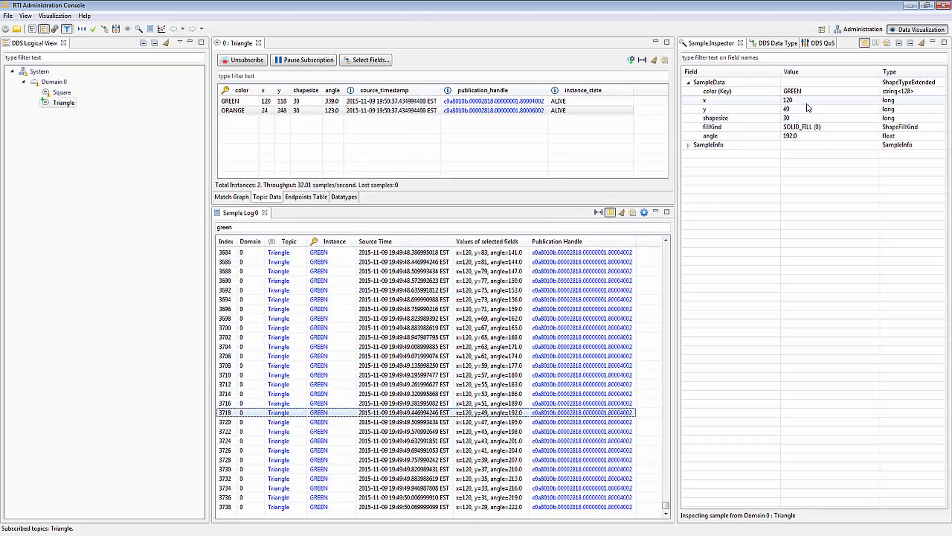
pyautogui.press('Down')
pyautogui.press('Down')
pyautogui.press('Down')
pyautogui.press('Down')
pyautogui.press('Down')
pyautogui.press('Down')
pyautogui.press('Down')
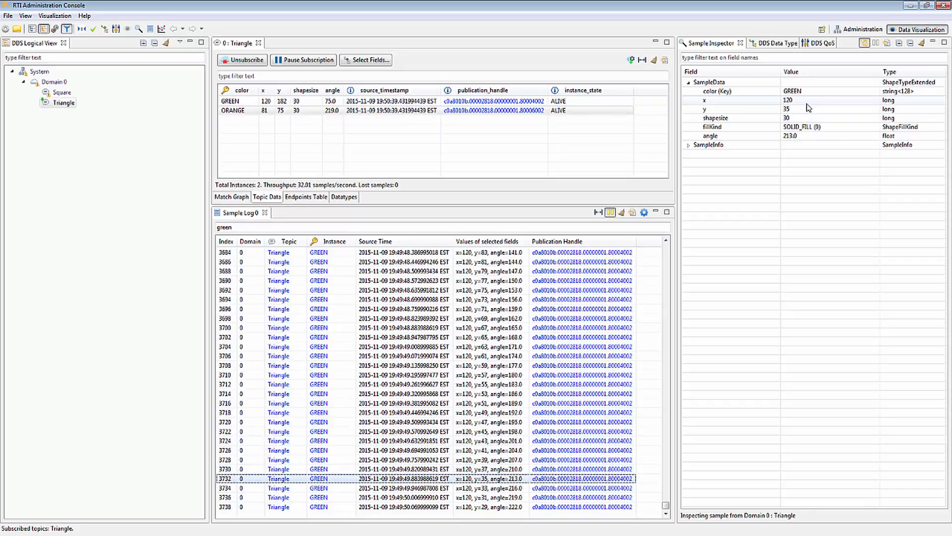
pyautogui.press('Down')
pyautogui.press('Down')
pyautogui.press('Down')
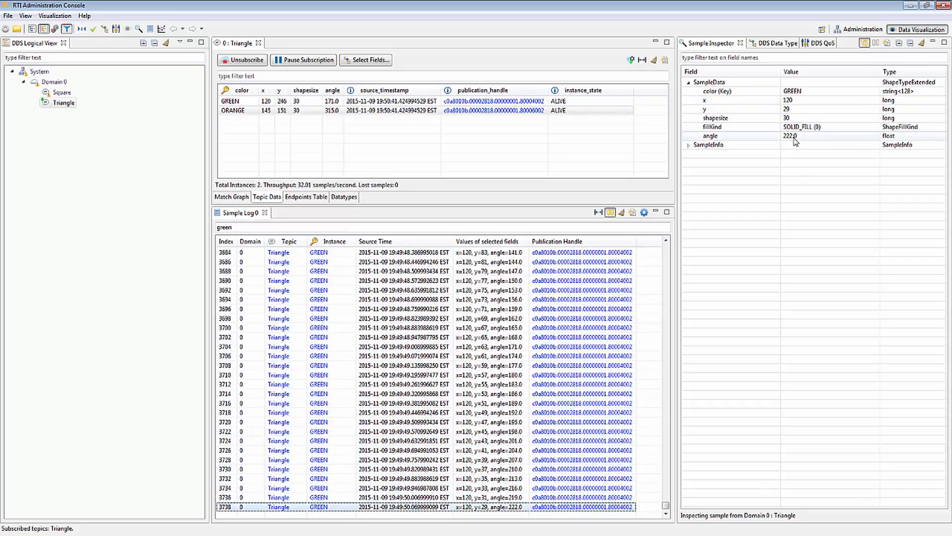
# Step: Inspect the logged GREEN sample at index 3688 and resume the Sample Log
pyautogui.click(493, 274)
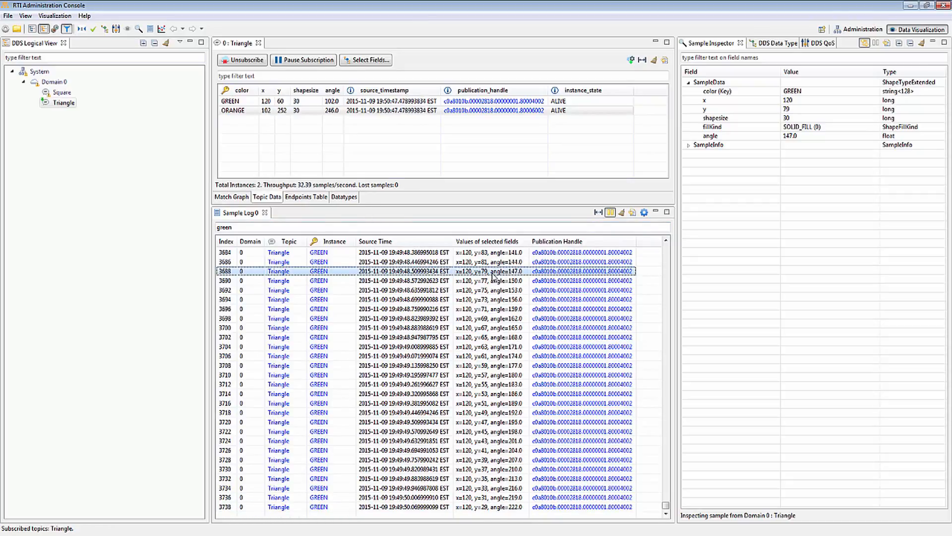
pyautogui.click(610, 213)
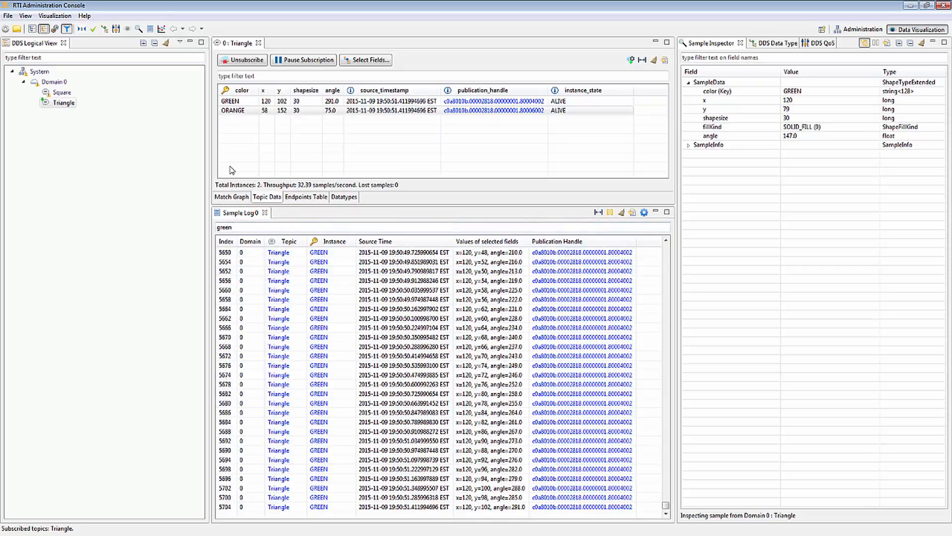
# Step: Subscribe to the Square topic in Domain 0 using the ShapeTypeExtended data type, with Reliability set to Reliable
pyautogui.moveTo(61, 96)
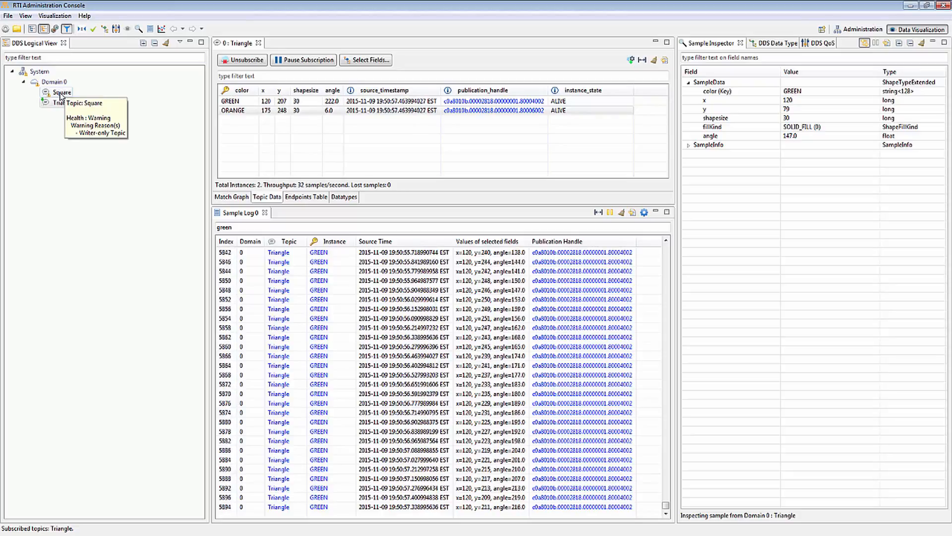
pyautogui.doubleClick(61, 96)
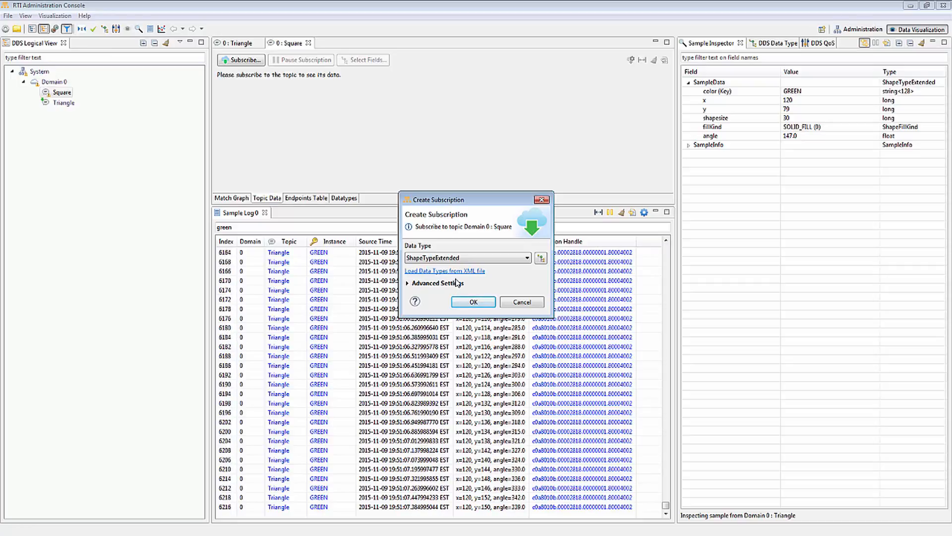
pyautogui.click(438, 284)
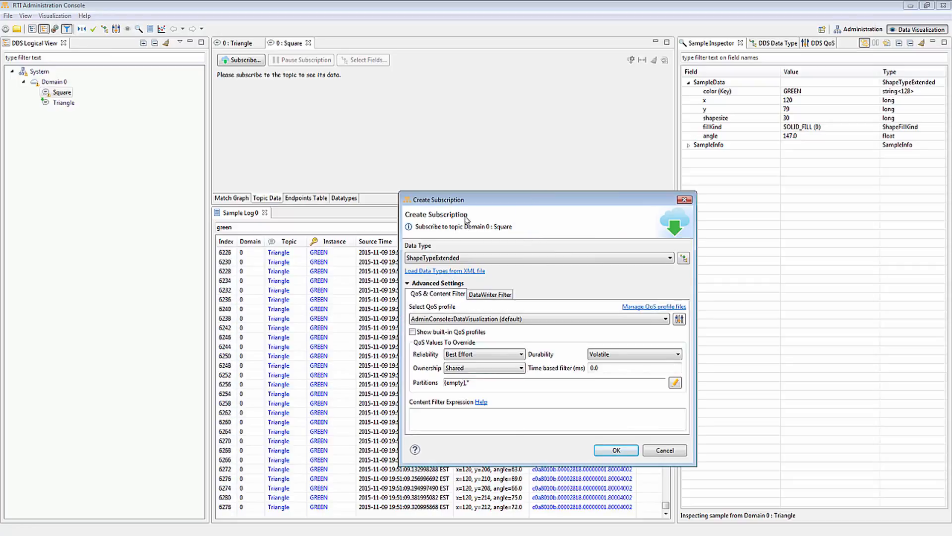
pyautogui.moveTo(466, 204); pyautogui.dragTo(373, 91)
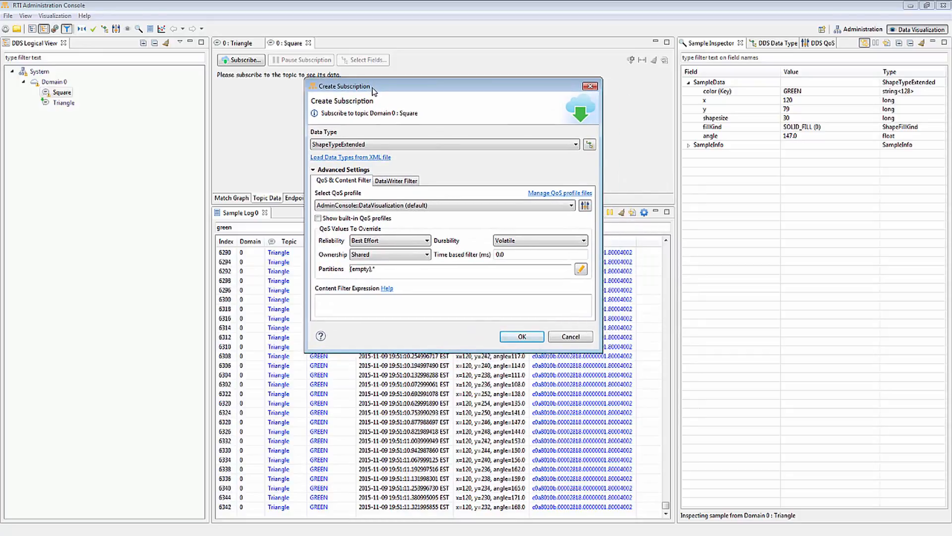
pyautogui.click(403, 241)
pyautogui.click(377, 258)
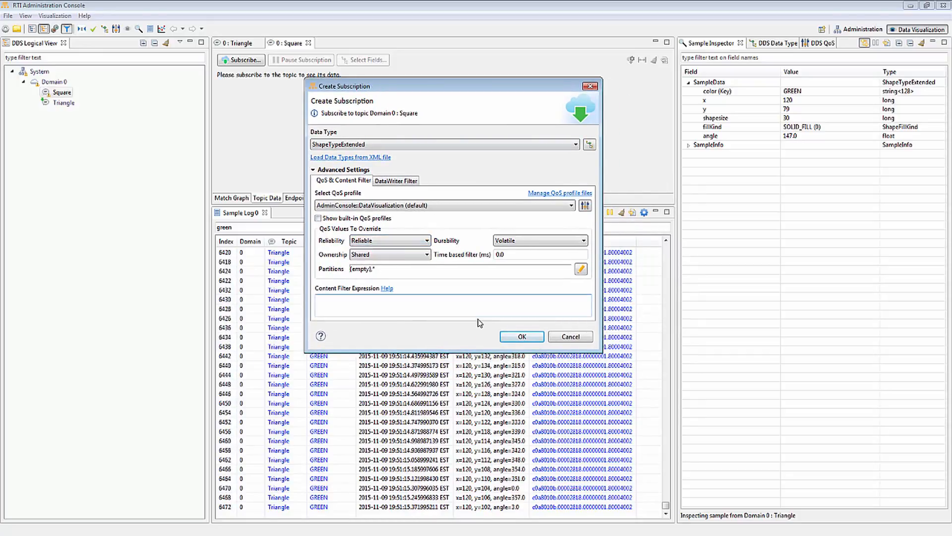
pyautogui.click(523, 338)
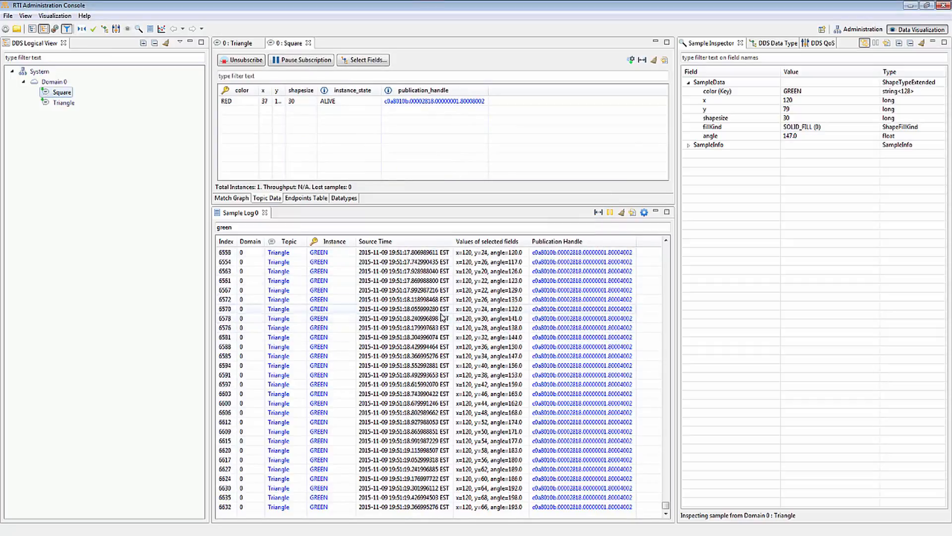
# Step: Clear the green text filter from the Sample Log
pyautogui.click(290, 229)
pyautogui.press('BackSpace')
pyautogui.press('BackSpace')
pyautogui.press('BackSpace')
pyautogui.press('BackSpace')
pyautogui.press('BackSpace')
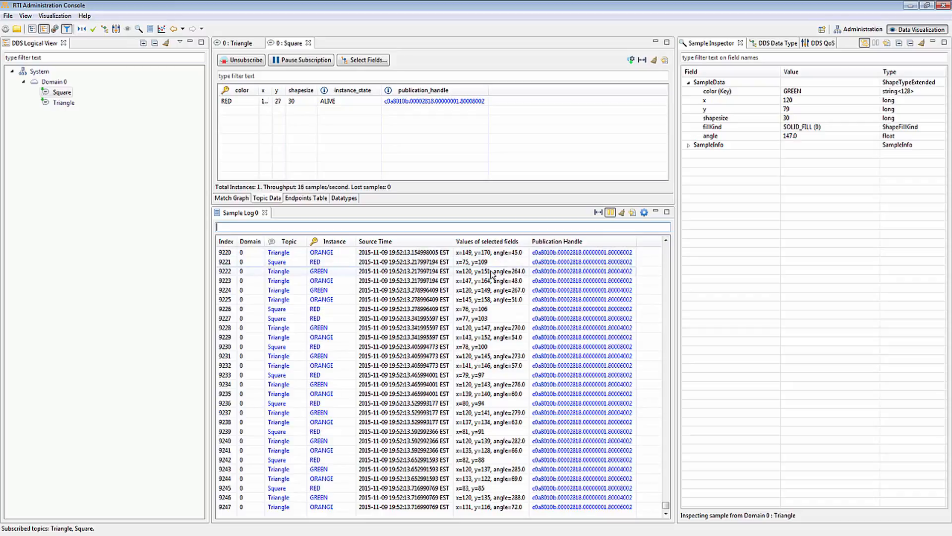
# Step: Trace the publication handles of paused samples 9221, 9222 and 9223 to their data writers, and resume the Sample Log
pyautogui.click(580, 260)
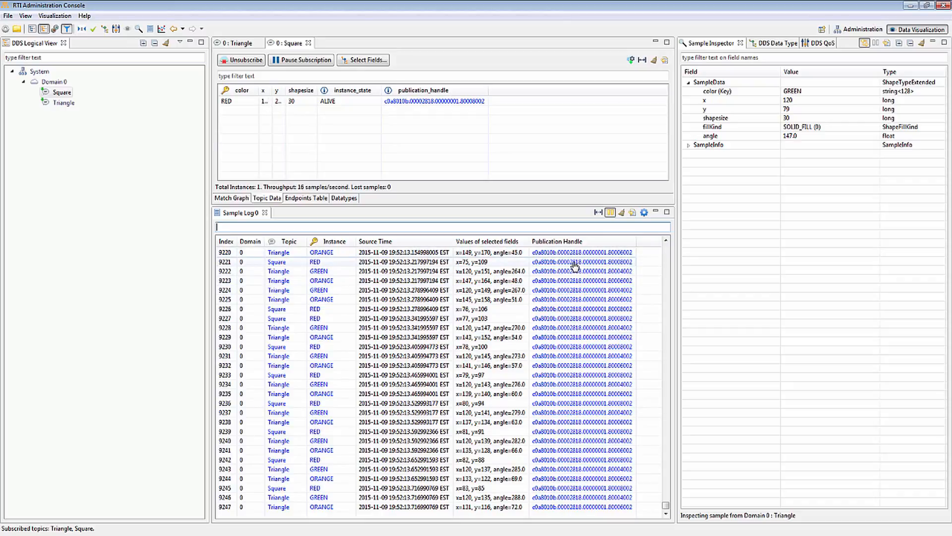
pyautogui.click(574, 262)
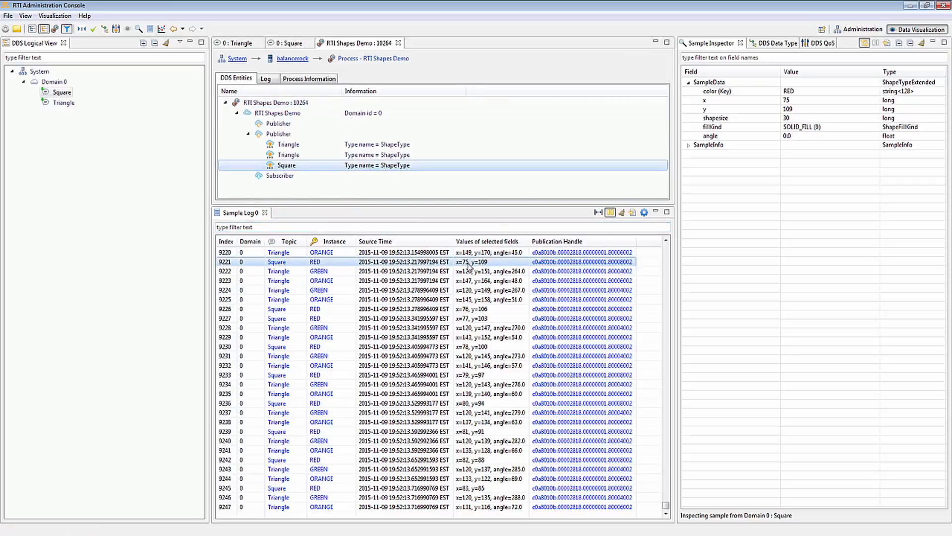
pyautogui.click(382, 169)
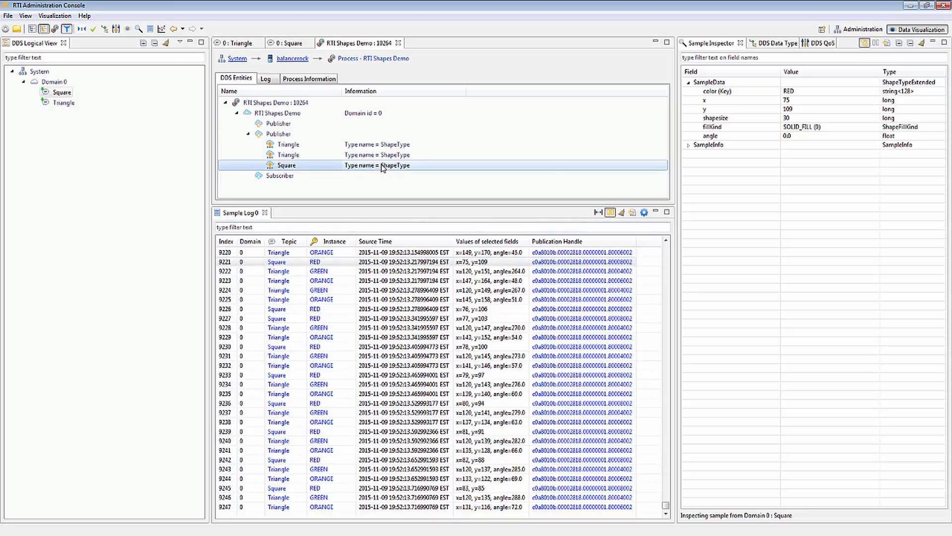
pyautogui.click(574, 272)
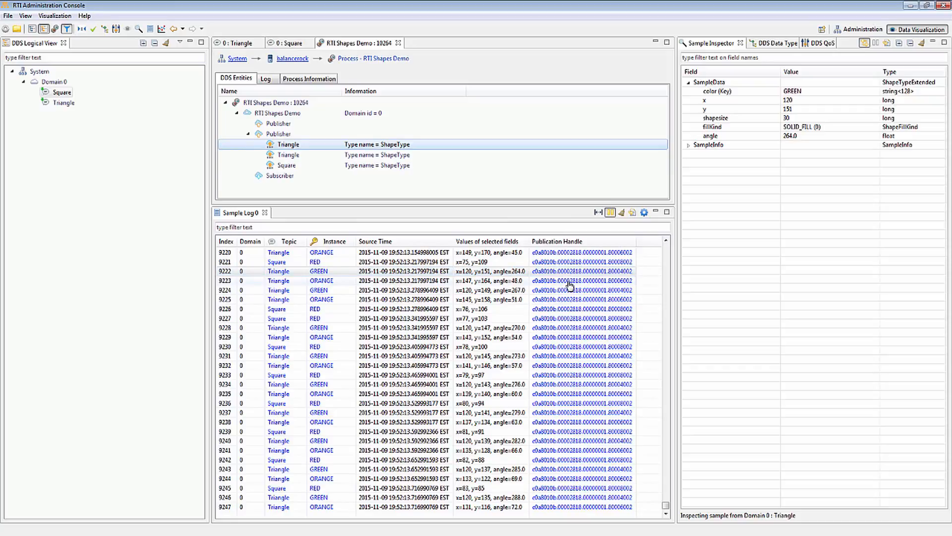
pyautogui.click(570, 286)
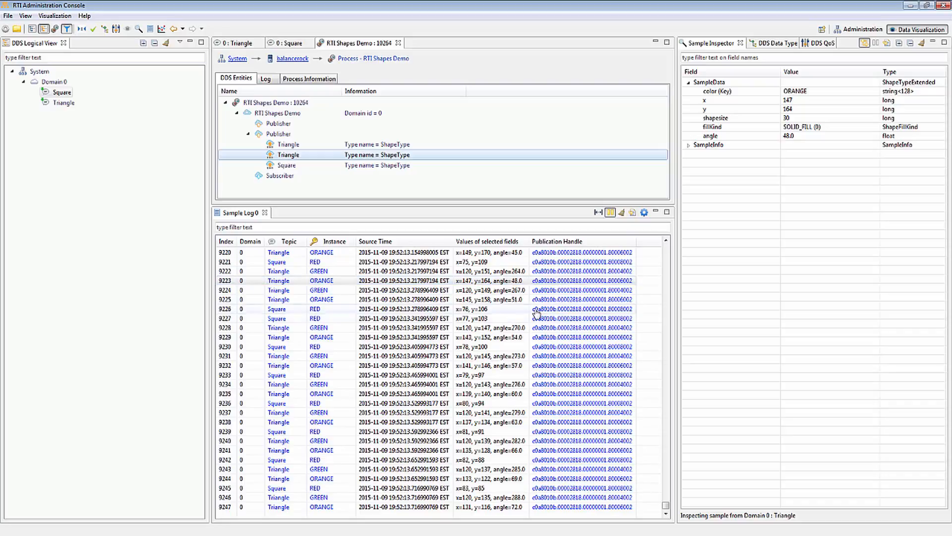
pyautogui.click(559, 271)
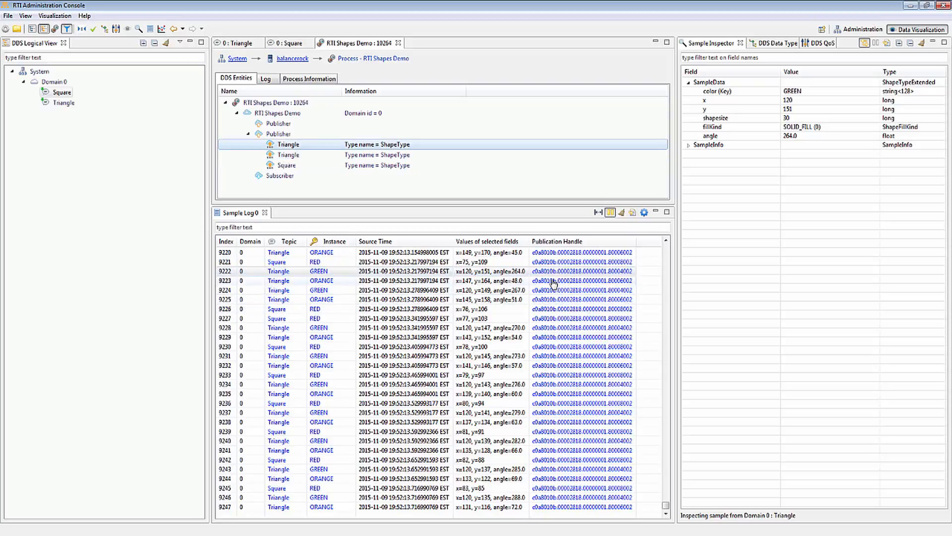
pyautogui.click(553, 281)
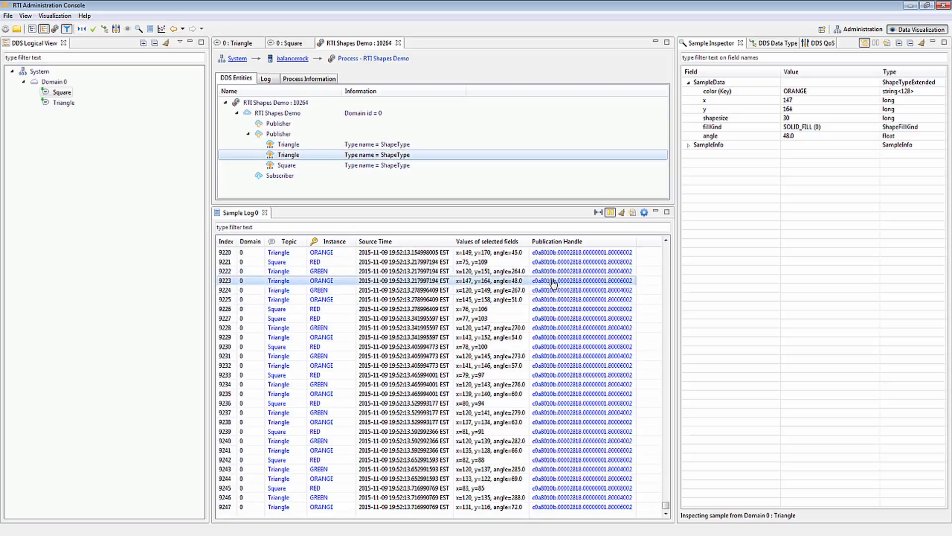
pyautogui.click(610, 212)
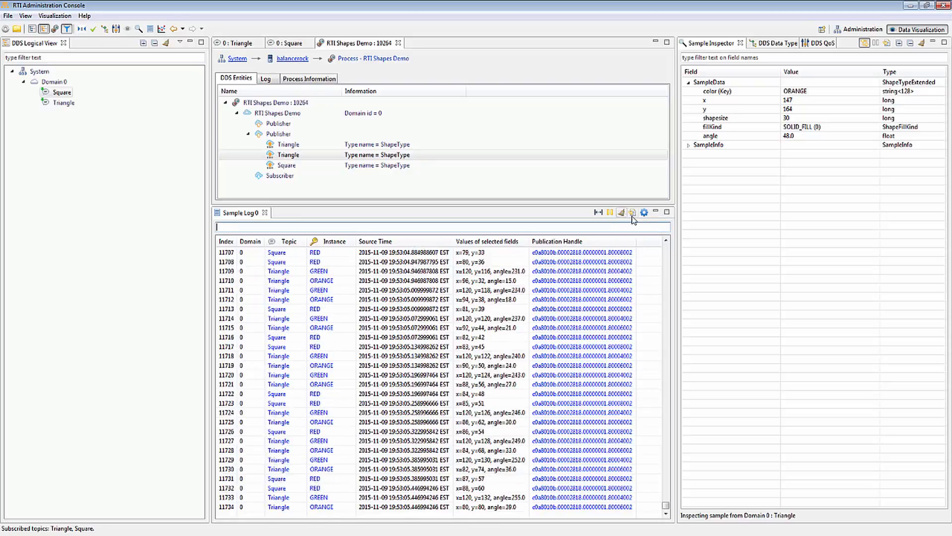
# Step: Export the Sample Log table as a CSV file named sample_log in the data_exports folder
pyautogui.click(633, 213)
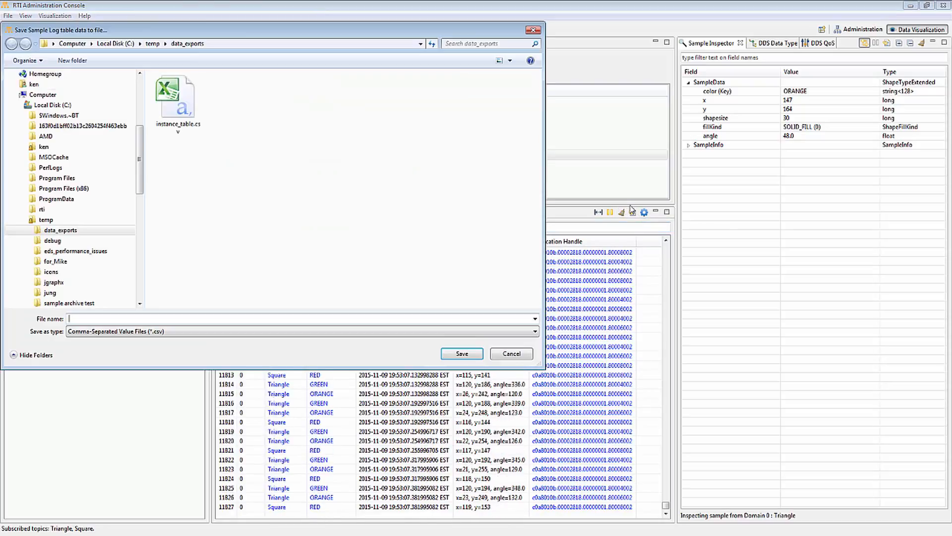
pyautogui.write('sample_log')
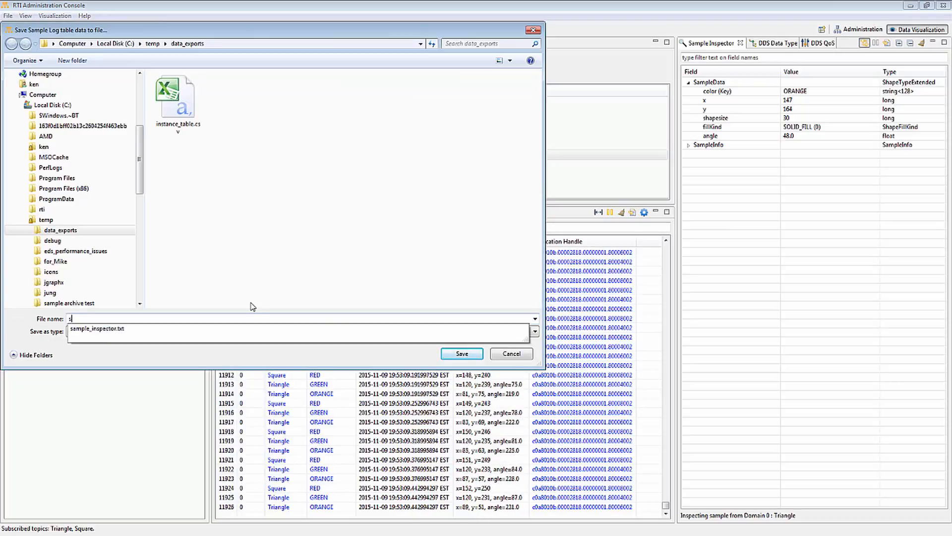
pyautogui.click(448, 350)
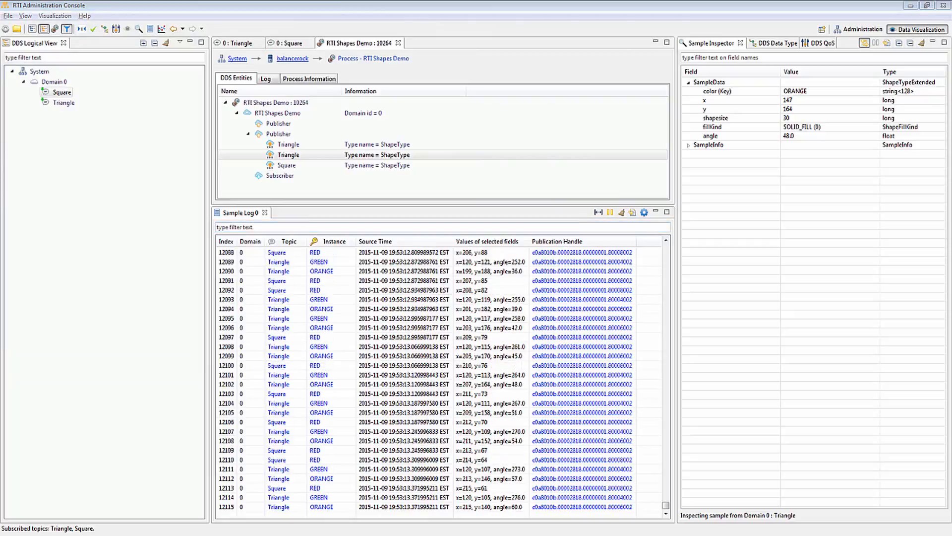
# Step: Open the exported sample_log.csv in Excel, auto-fit all column widths, and examine the publication handles and values of selected fields
pyautogui.hotkey('alt', 'Tab')
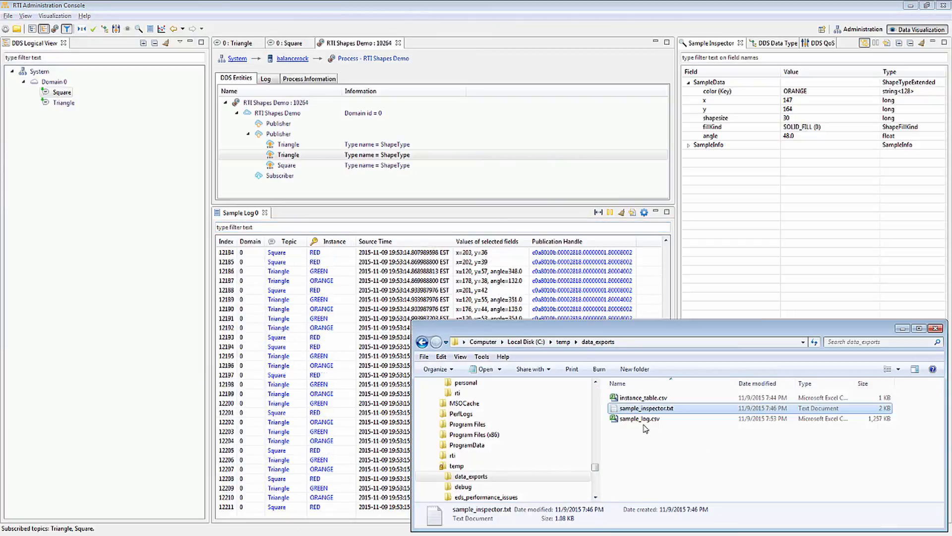
pyautogui.doubleClick(641, 420)
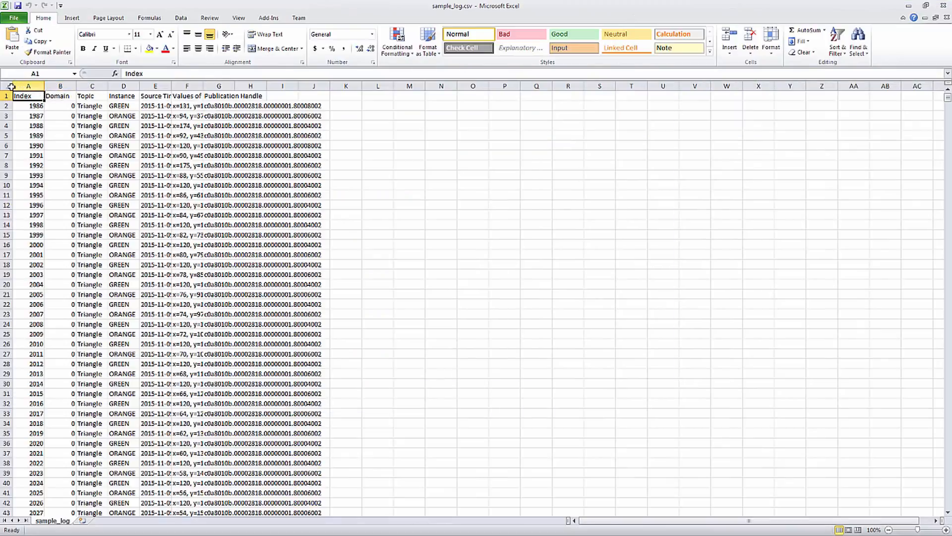
pyautogui.click(6, 85)
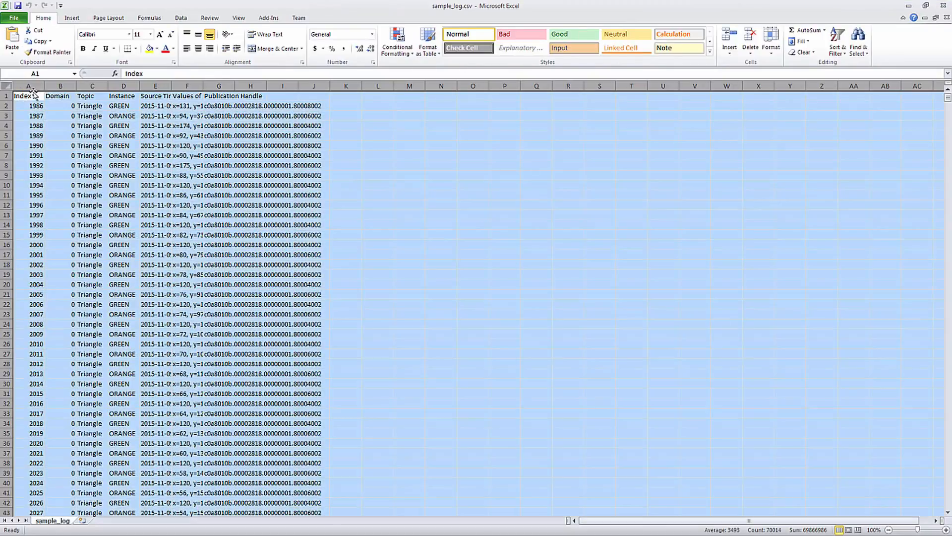
pyautogui.doubleClick(45, 86)
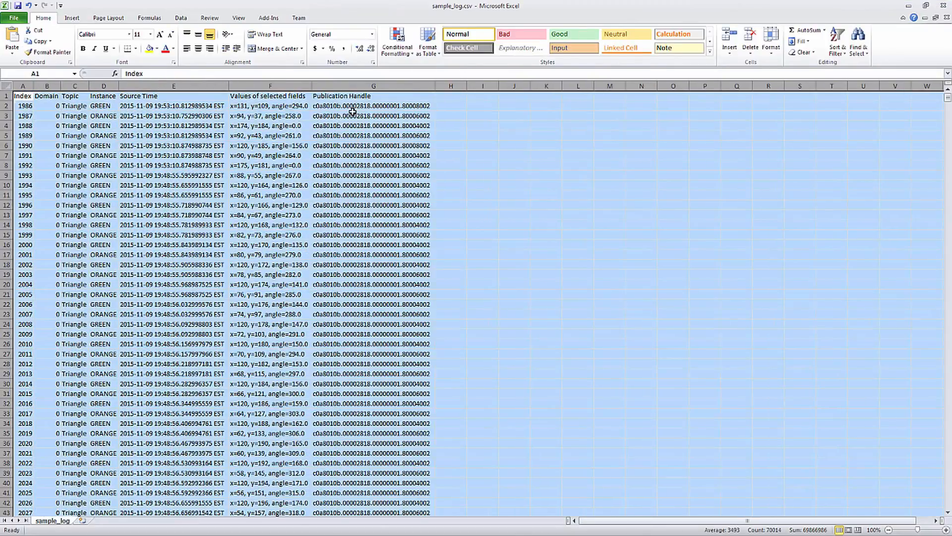
pyautogui.click(352, 112)
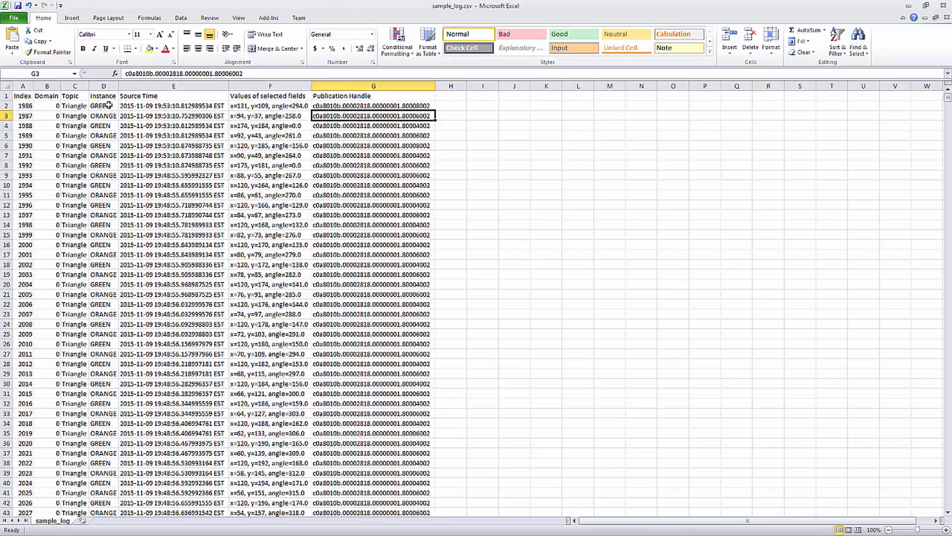
pyautogui.click(267, 108)
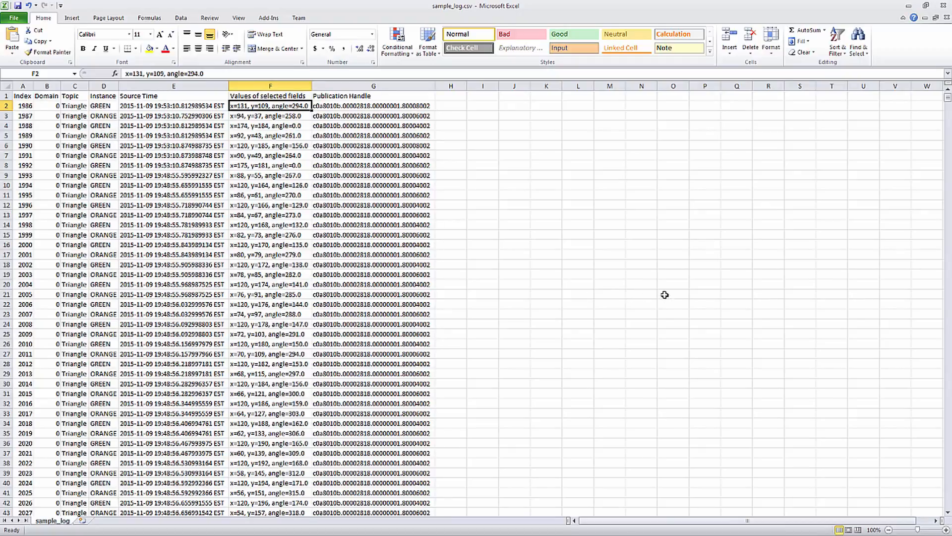
# Step: Close the spreadsheet without saving, return to RTI Administration Console, and close Sample Log 0
pyautogui.click(944, 6)
pyautogui.click(480, 287)
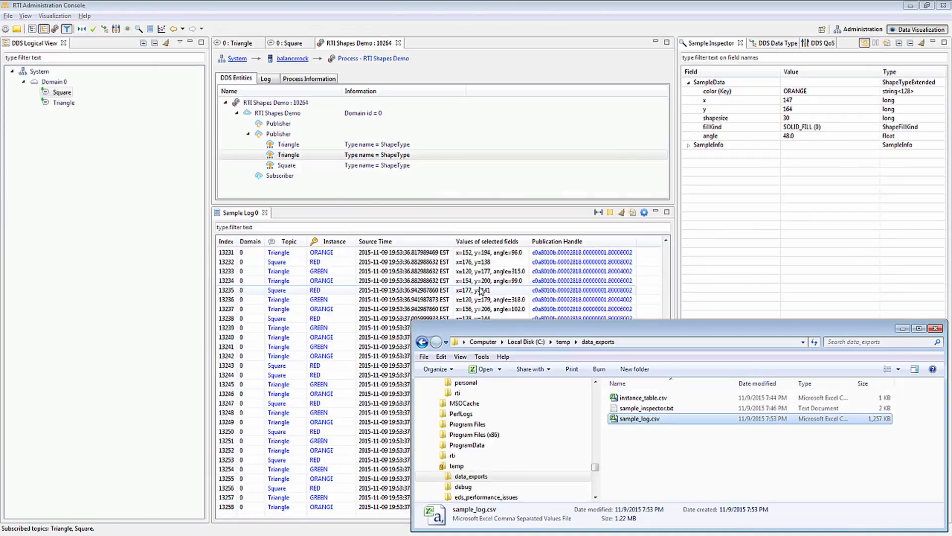
pyautogui.click(637, 7)
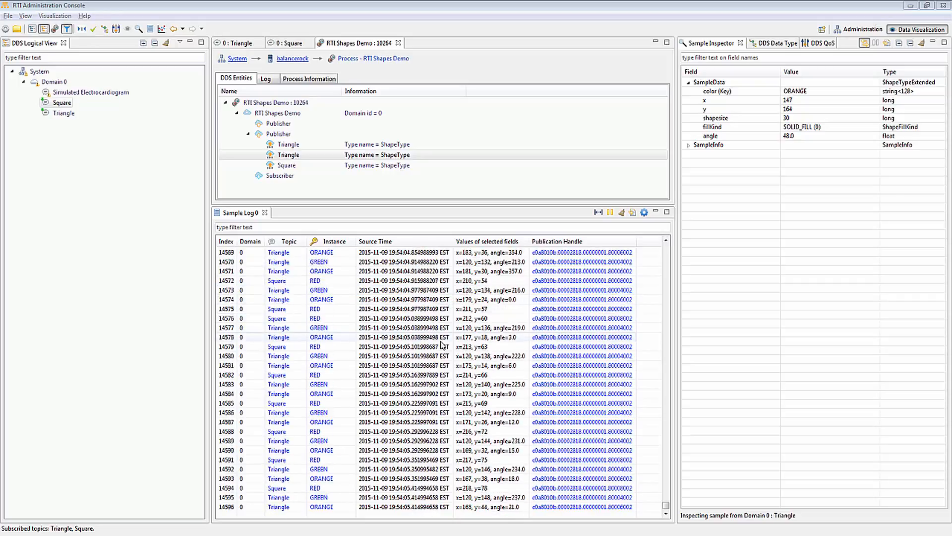
pyautogui.click(265, 212)
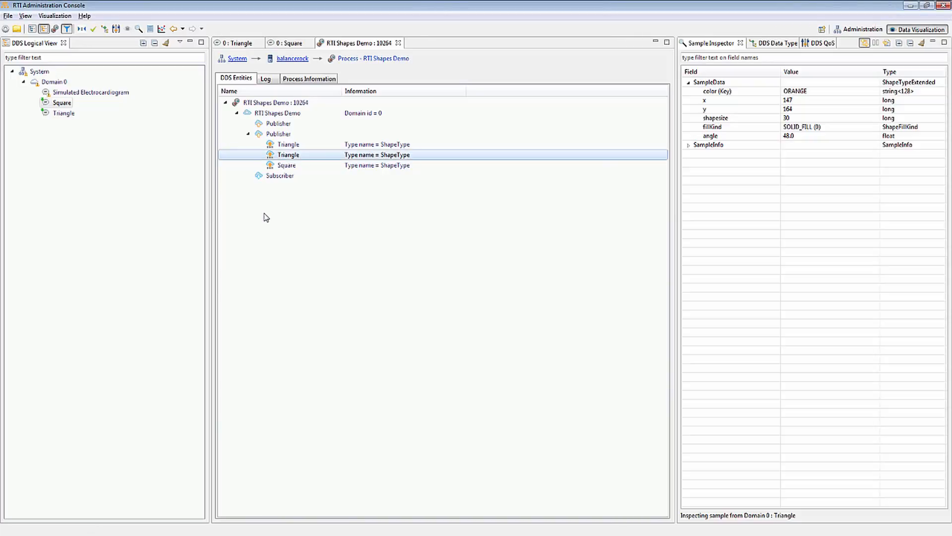
# Step: Subscribe to the Simulated Electrocardiogram topic using the simulation::healthcare::Electrocardiogram data type, with Reliability set to Reliable
pyautogui.doubleClick(91, 98)
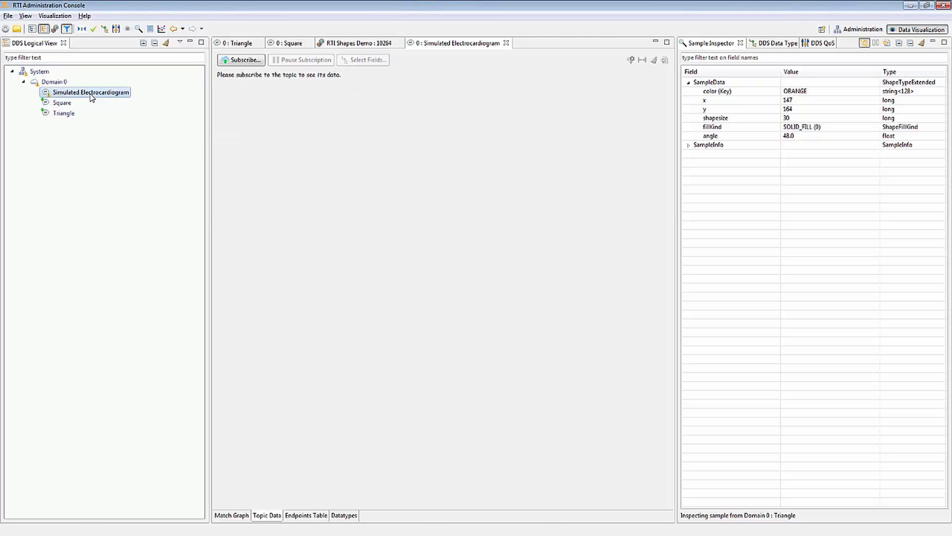
pyautogui.click(240, 60)
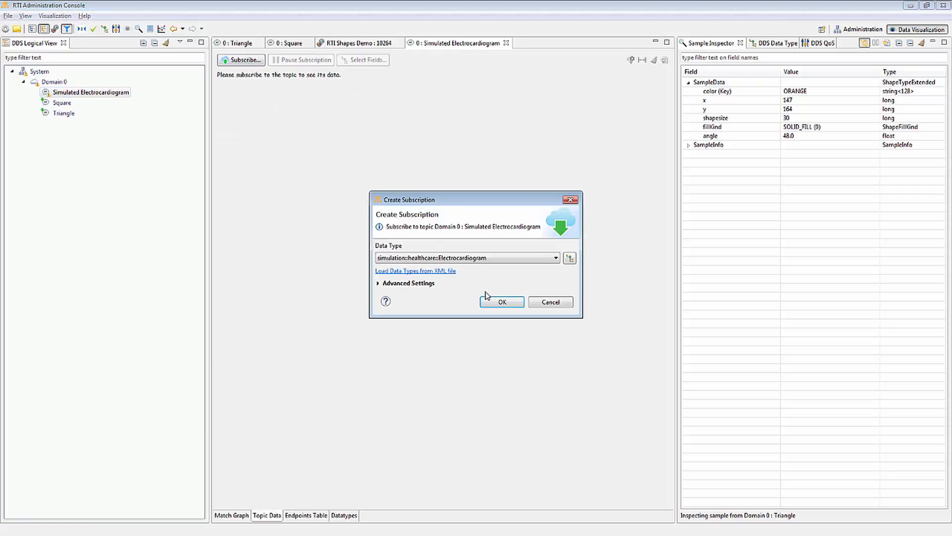
pyautogui.click(429, 283)
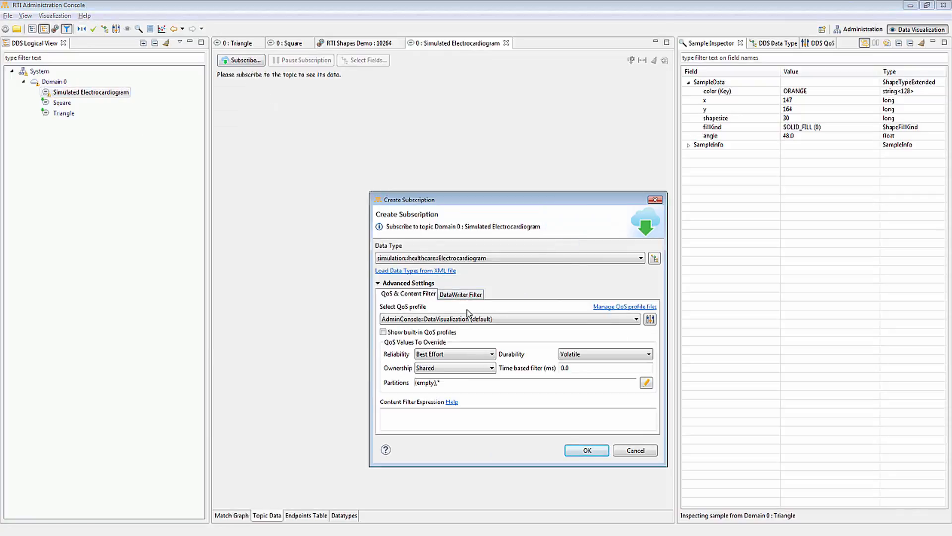
pyautogui.click(478, 354)
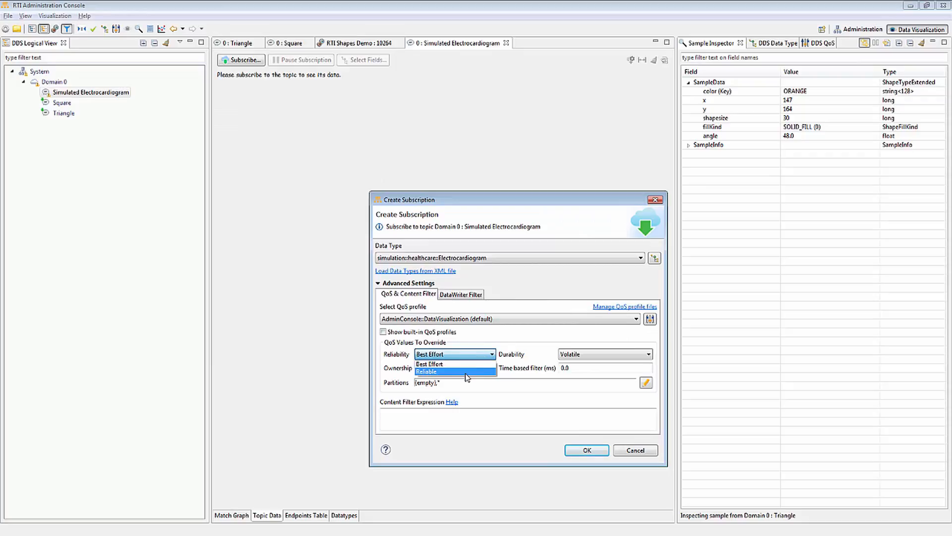
pyautogui.click(473, 372)
pyautogui.click(587, 450)
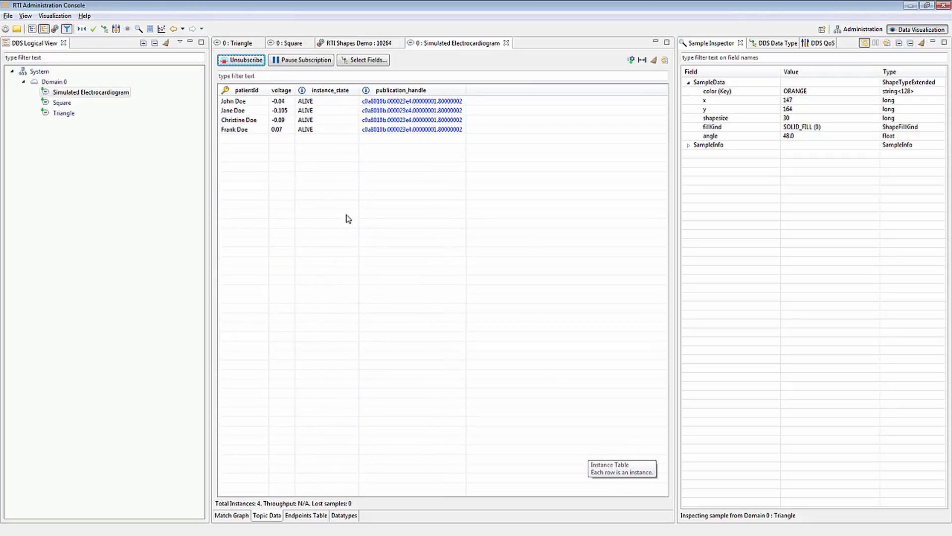
# Step: Plot the voltage field of the first patient instance in a new Time Chart
pyautogui.click(250, 104)
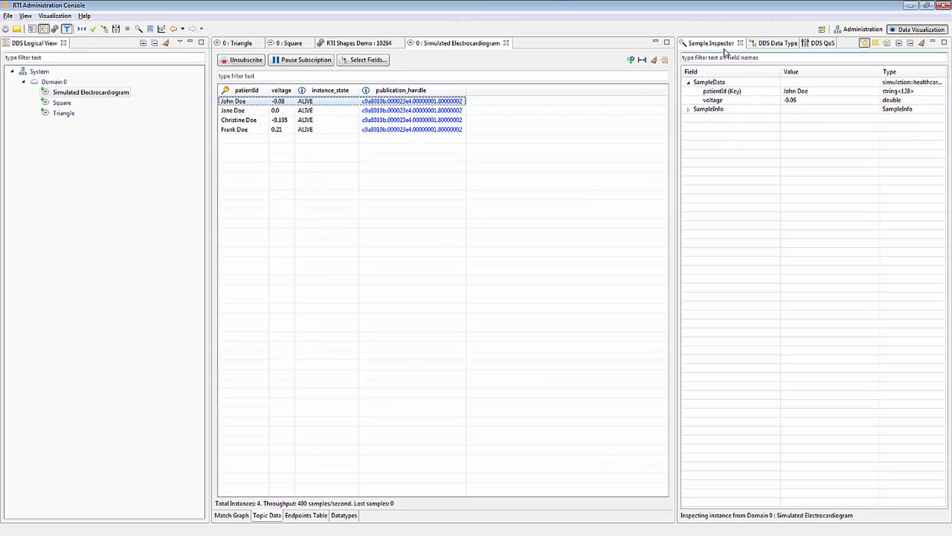
pyautogui.click(736, 106)
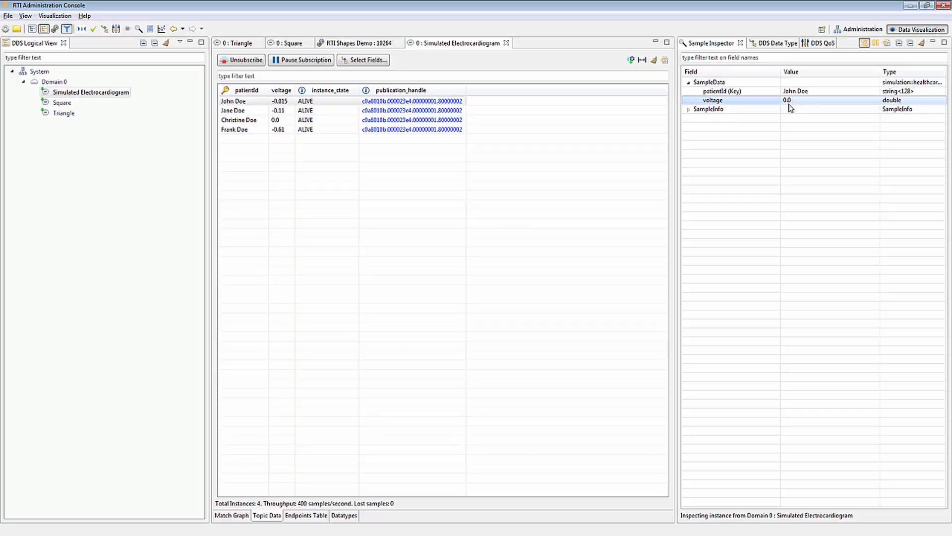
pyautogui.rightClick(751, 102)
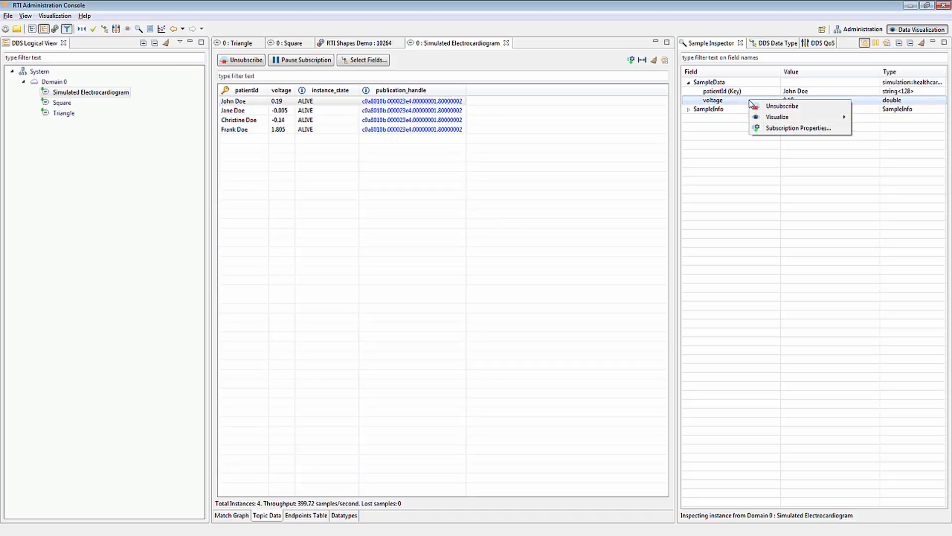
pyautogui.moveTo(773, 118)
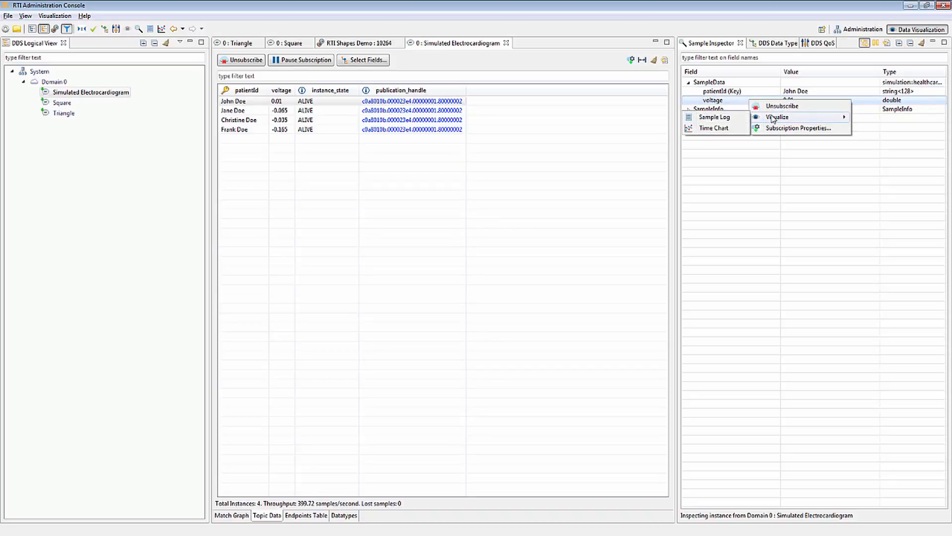
pyautogui.click(713, 128)
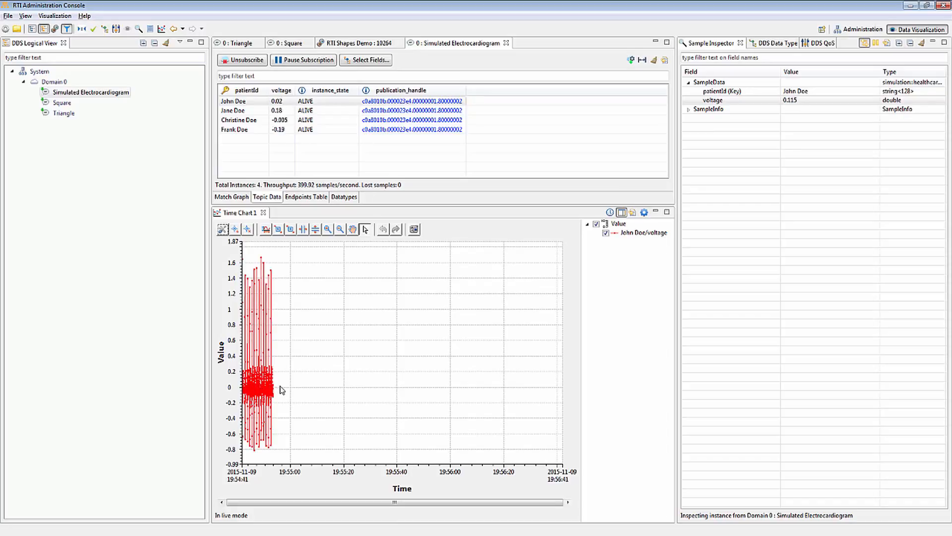
# Step: Set the fixed time window size of Time Chart 1 to 5 seconds
pyautogui.click(644, 212)
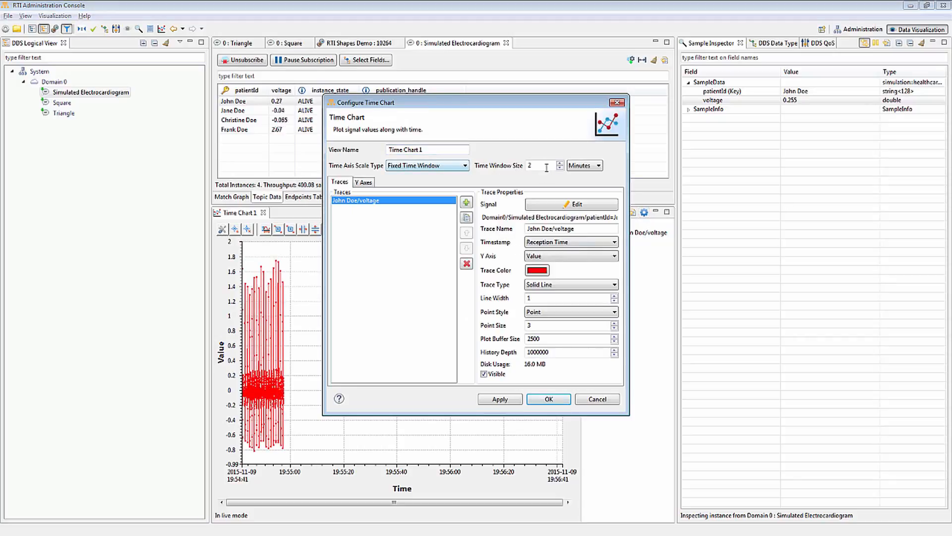
pyautogui.moveTo(546, 168); pyautogui.dragTo(519, 169)
pyautogui.write('5')
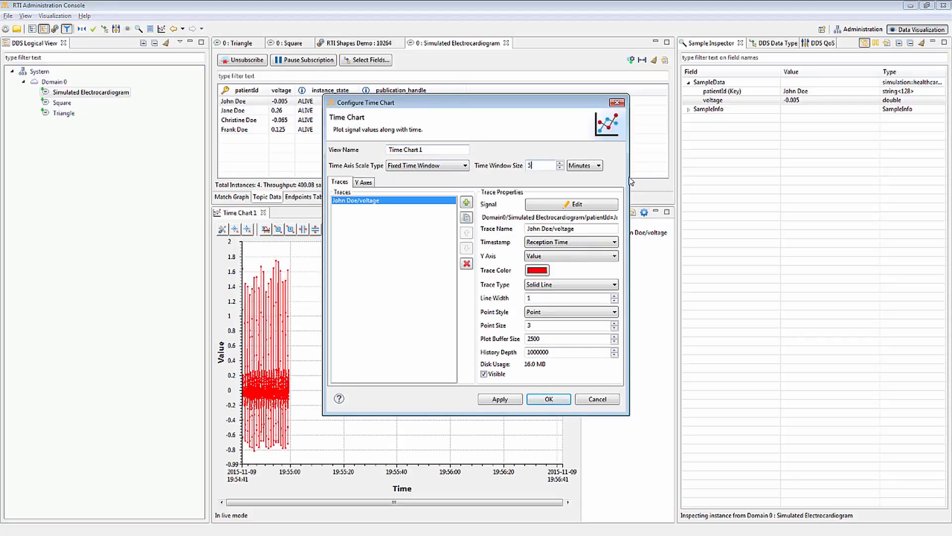
pyautogui.click(586, 165)
pyautogui.click(580, 180)
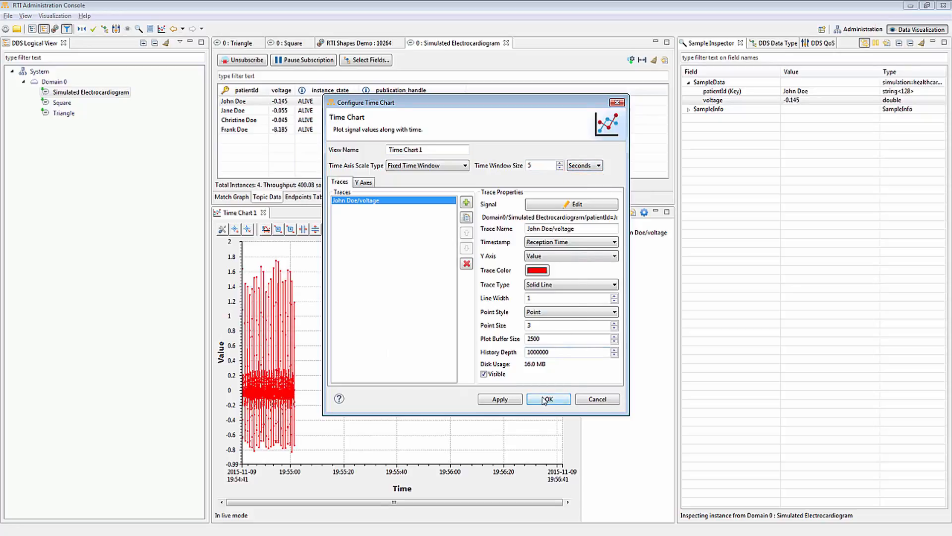
pyautogui.click(548, 397)
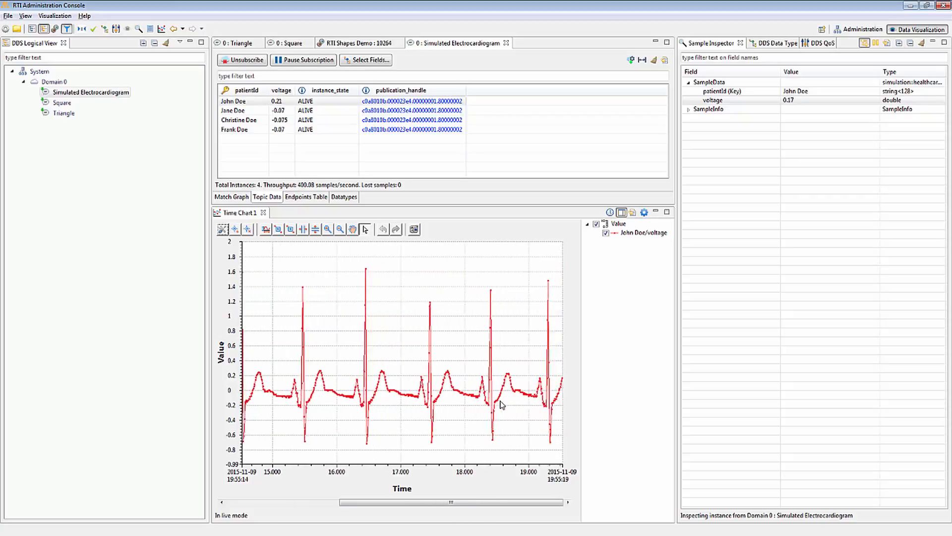
# Step: Enlarge the time chart area and switch the chart to historical mode, going back to the samples from 19:55:02 to 19:55:07
pyautogui.click(758, 103)
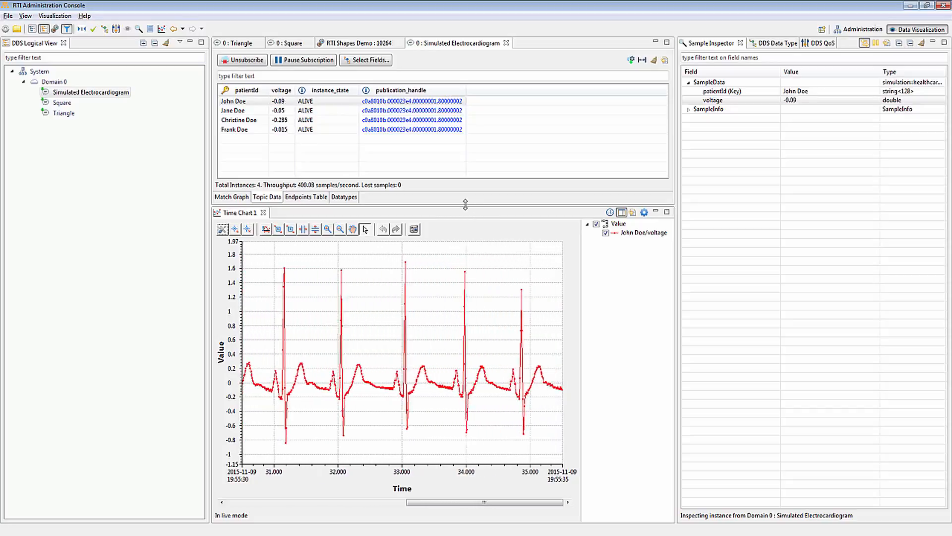
pyautogui.moveTo(465, 205); pyautogui.dragTo(461, 180)
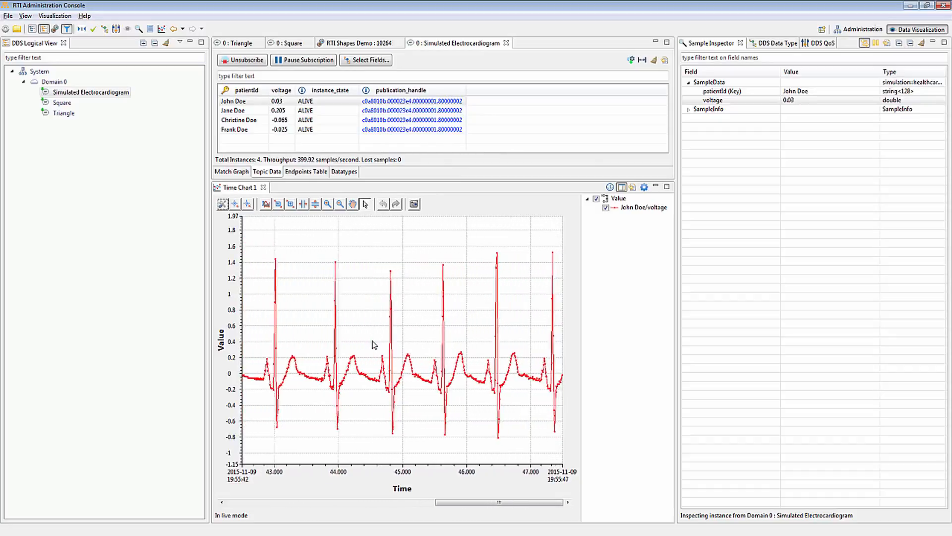
pyautogui.click(610, 187)
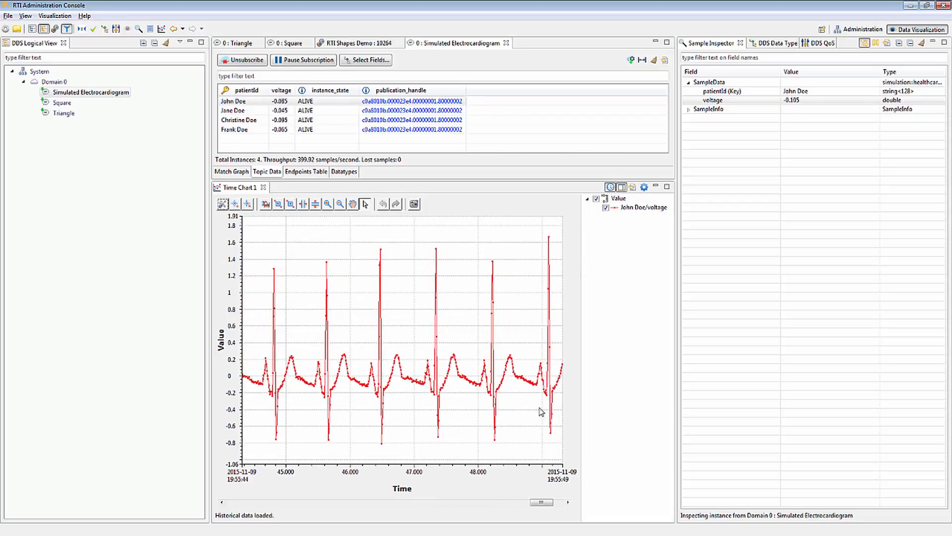
pyautogui.moveTo(539, 502); pyautogui.dragTo(337, 503)
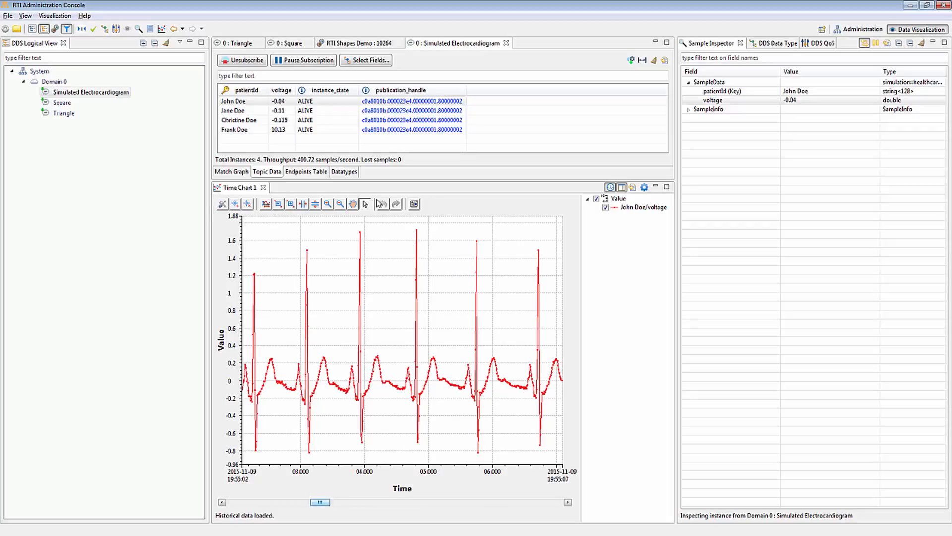
# Step: Title the graph with the patient's name followed by ECG
pyautogui.click(222, 205)
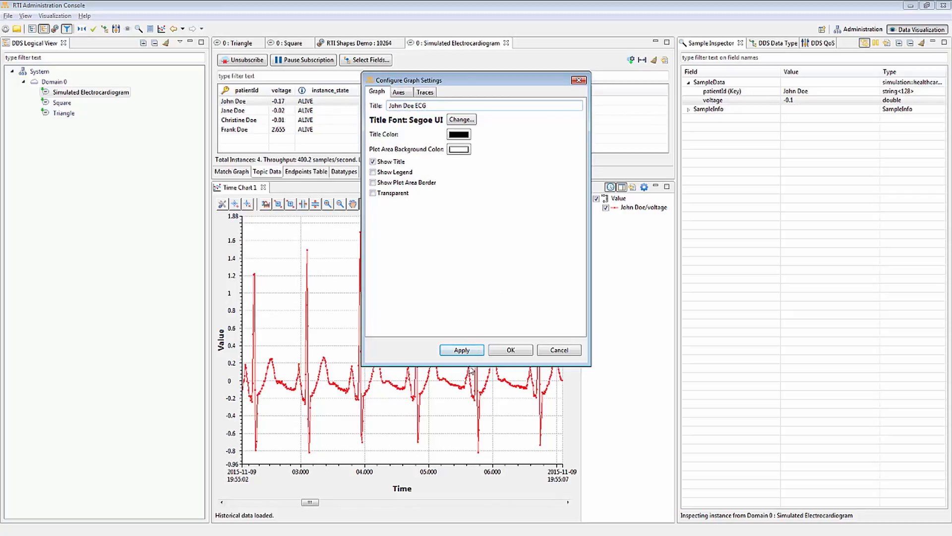
pyautogui.click(466, 350)
pyautogui.click(520, 350)
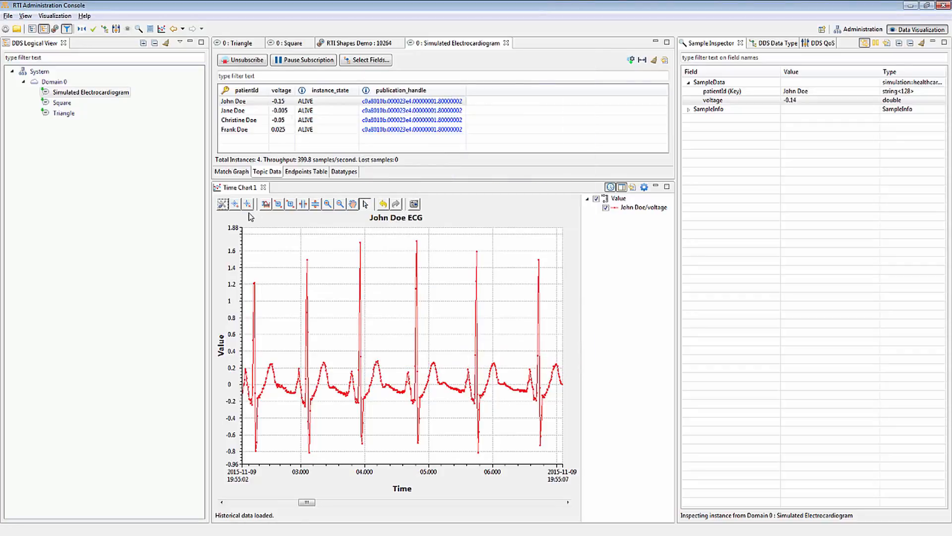
# Step: Add an annotation named Start, snapped to the voltage trace at about (04.200, 0.28), with its label above the peak
pyautogui.click(235, 203)
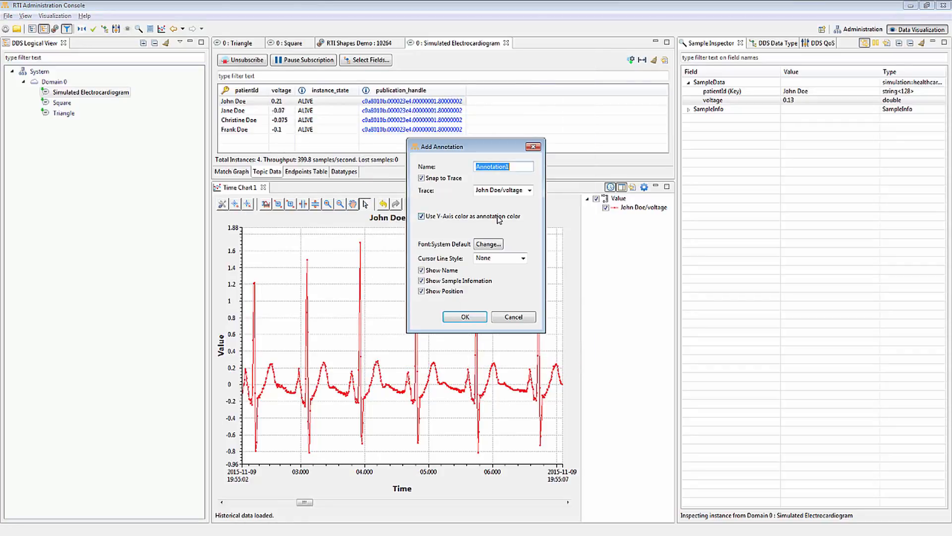
pyautogui.write('Start')
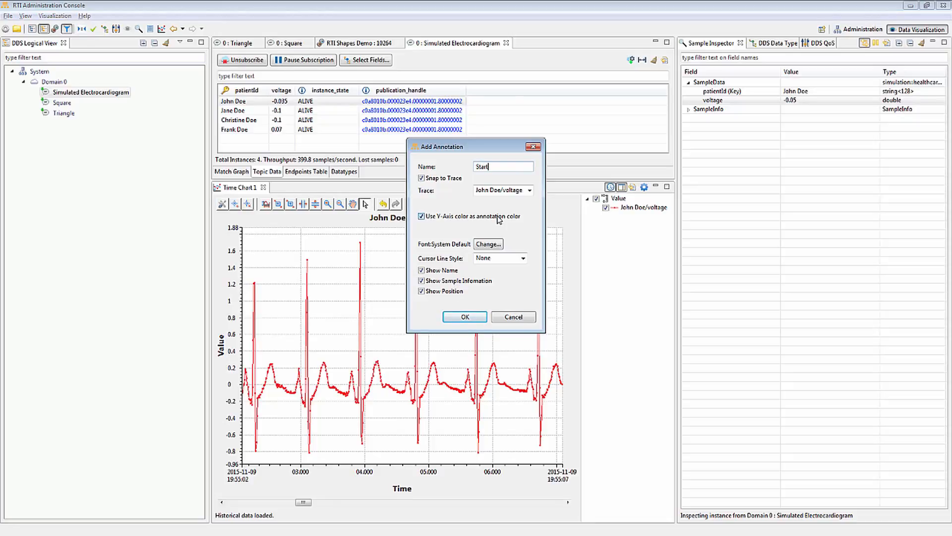
pyautogui.press('Return')
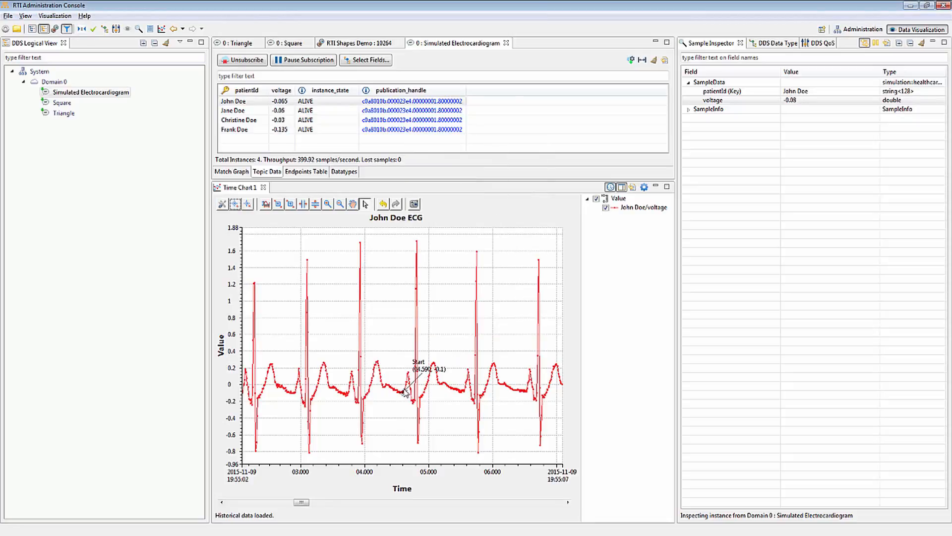
pyautogui.moveTo(404, 390)
pyautogui.mouseDown()
pyautogui.moveTo(379, 384)
pyautogui.moveTo(383, 341)
pyautogui.moveTo(370, 327)
pyautogui.mouseUp()
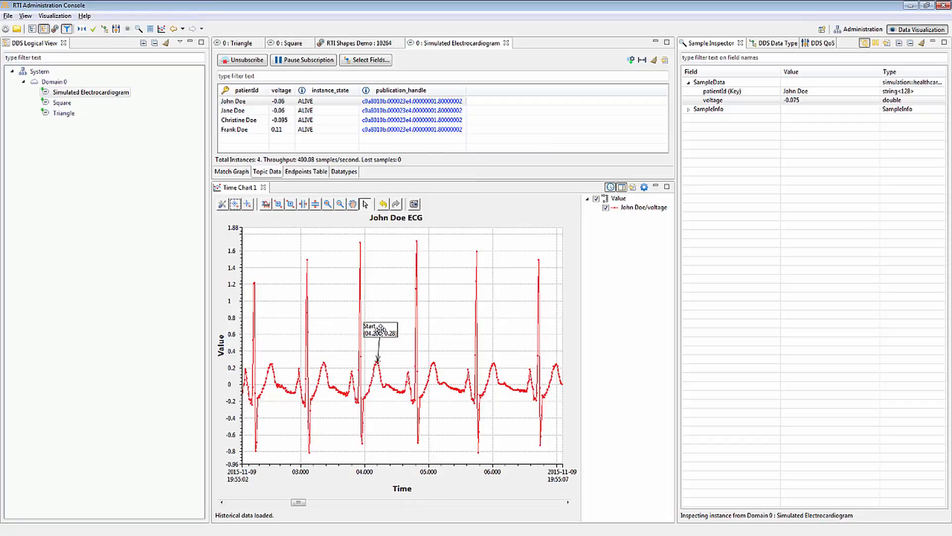
# Step: Add an annotation named End on the next rounded peak of the voltage trace, at about (05.080, 0.26), with its label above it
pyautogui.click(235, 203)
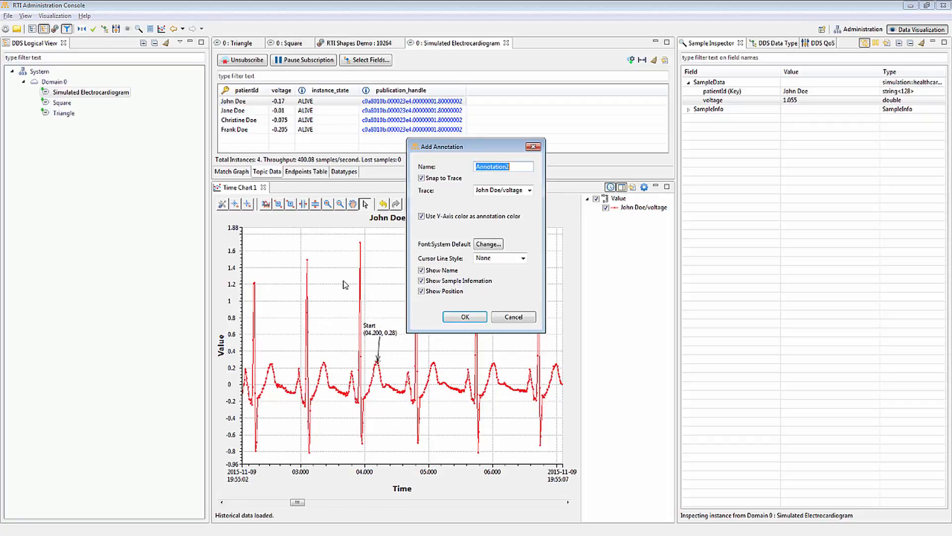
pyautogui.write('End')
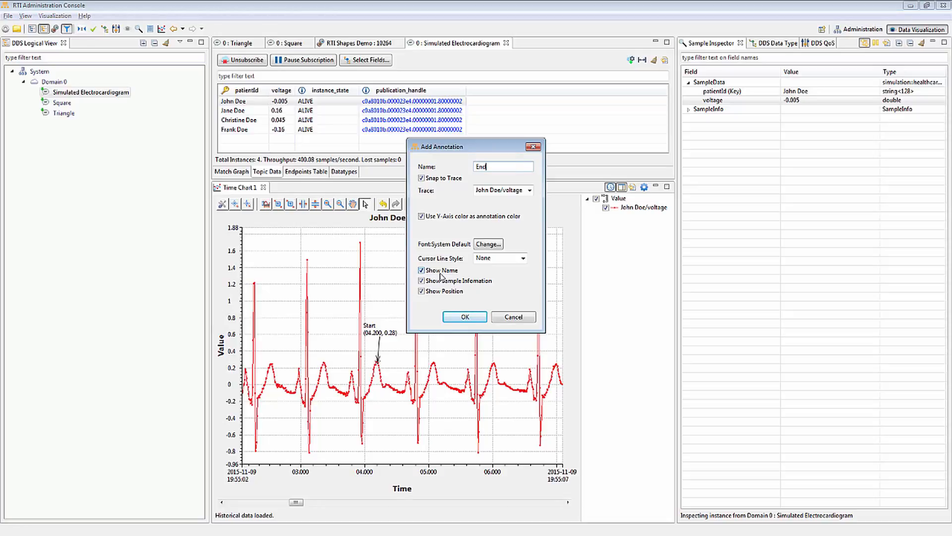
pyautogui.press('Return')
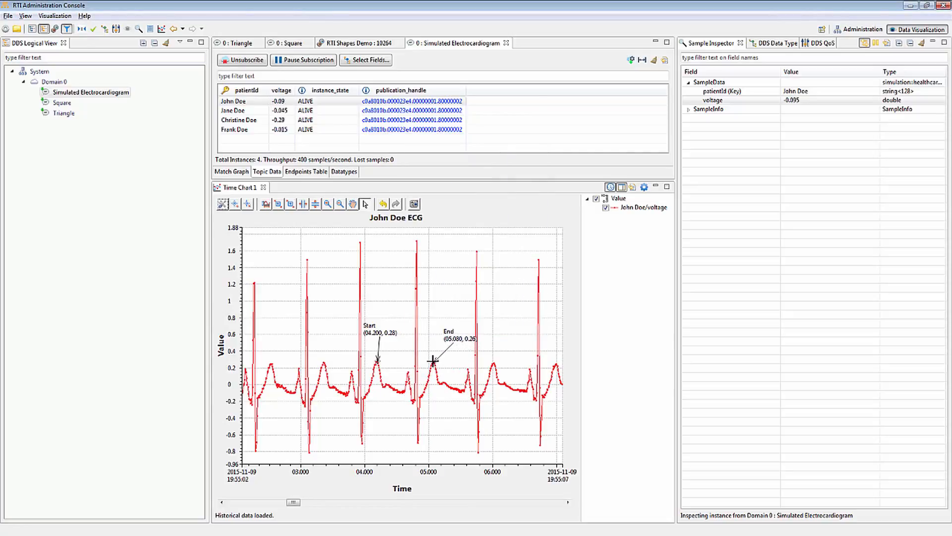
pyautogui.moveTo(456, 336); pyautogui.dragTo(442, 327)
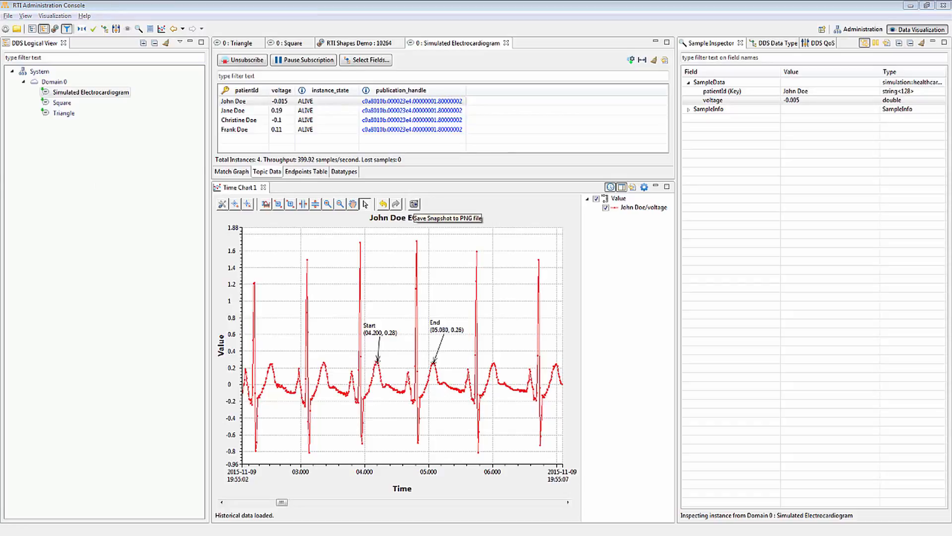
# Step: Save a snapshot of the annotated chart as snapshot.png in the data_exports folder and review the image in Windows Photo Viewer
pyautogui.click(414, 203)
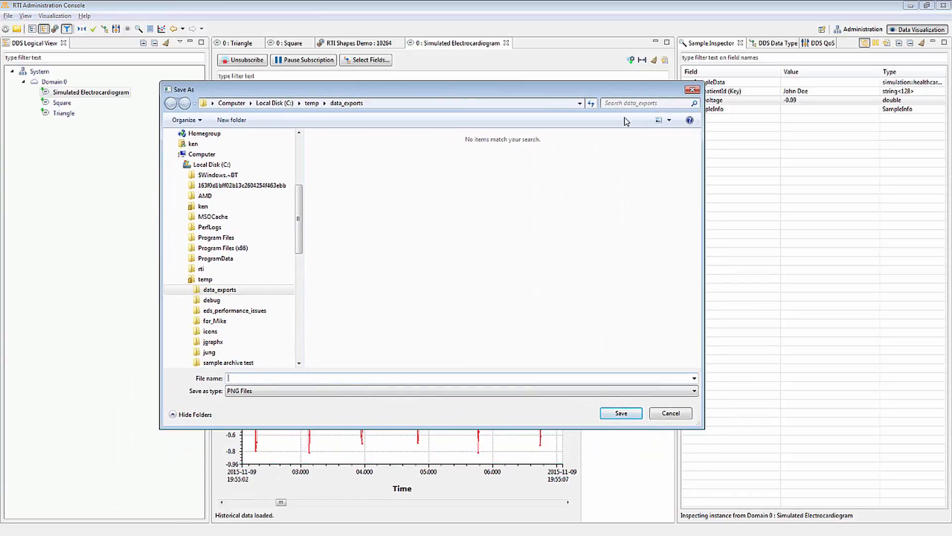
pyautogui.press('Return')
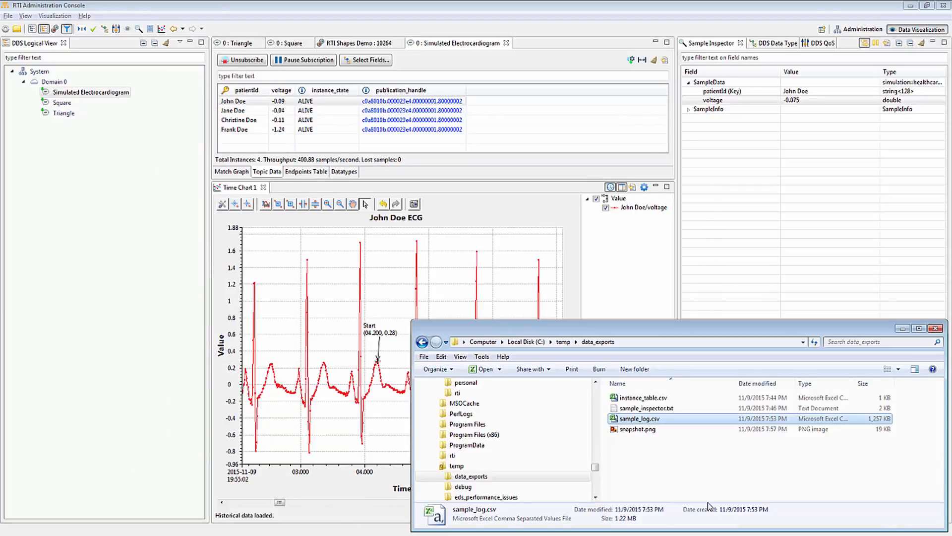
pyautogui.click(638, 429)
pyautogui.doubleClick(638, 430)
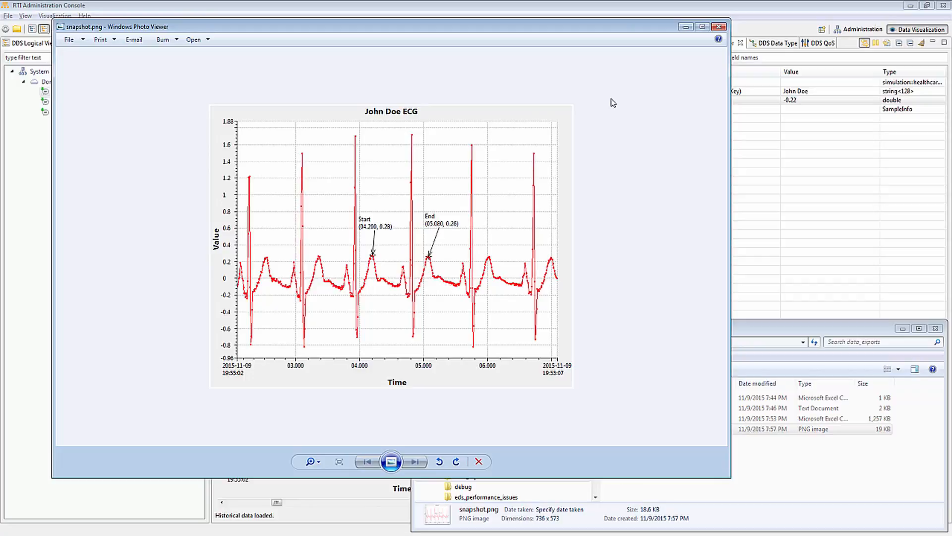
pyautogui.click(719, 28)
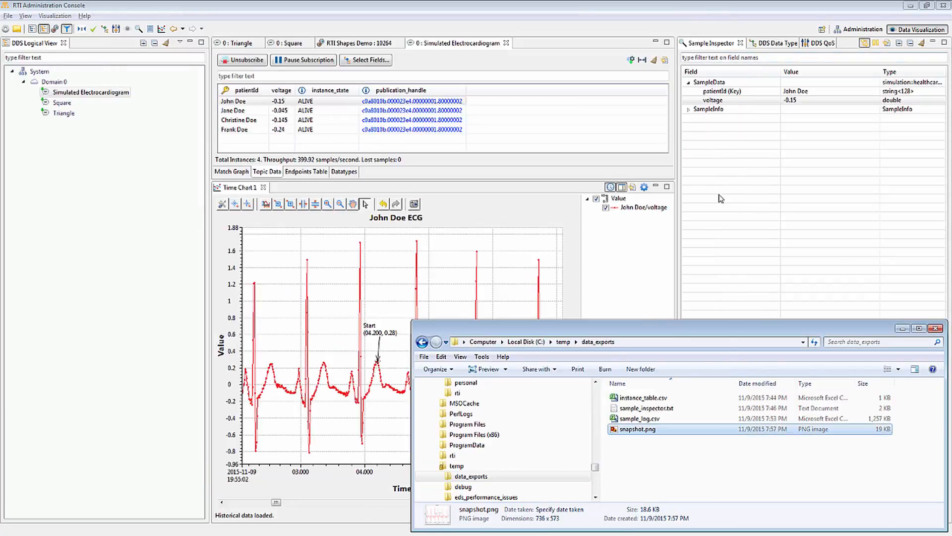
pyautogui.click(673, 15)
# Step: Remove the Start and End annotations from the chart
pyautogui.click(248, 204)
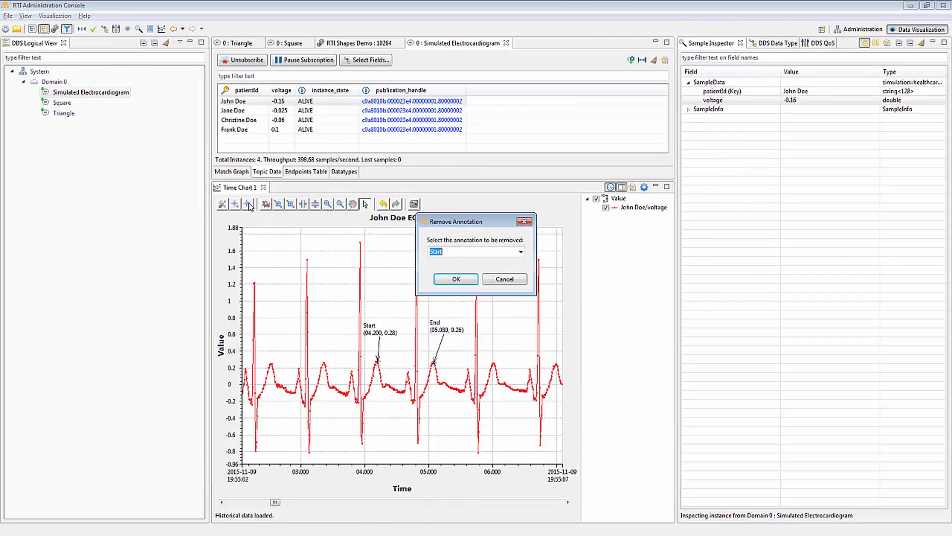
pyautogui.click(447, 278)
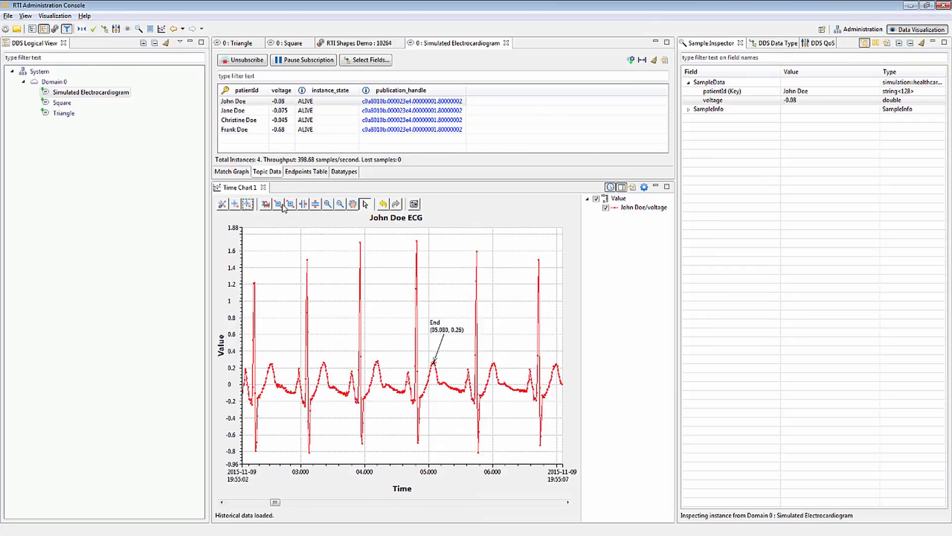
pyautogui.click(249, 204)
pyautogui.click(453, 279)
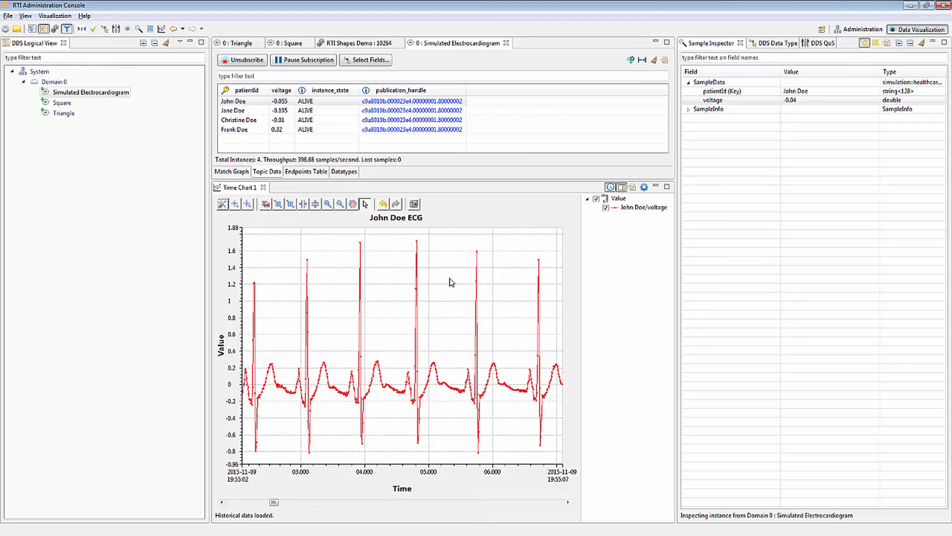
# Step: Zoom the chart into a rectangular region around four beats, and zoom horizontally to about 19:55:03.506 to 19:55:04.533
pyautogui.click(279, 204)
pyautogui.moveTo(291, 248); pyautogui.dragTo(508, 438)
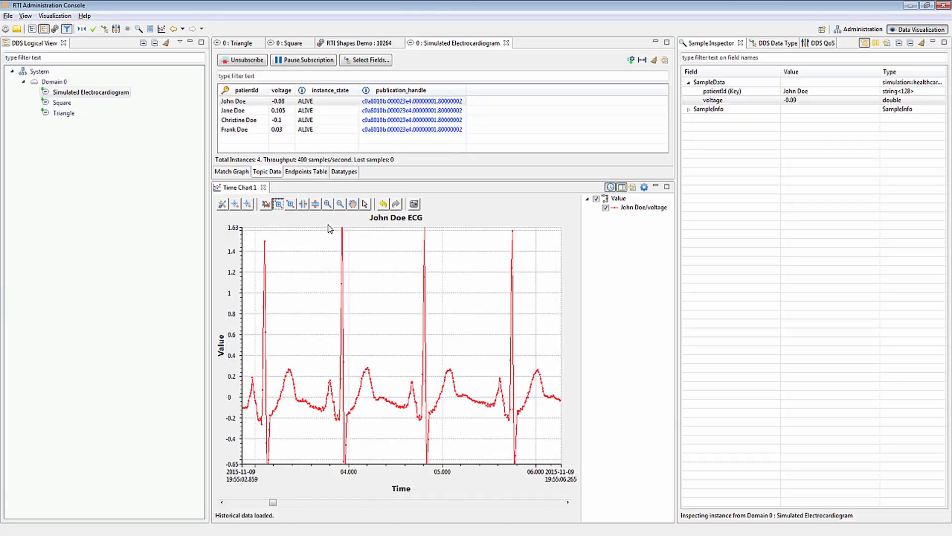
pyautogui.click(303, 204)
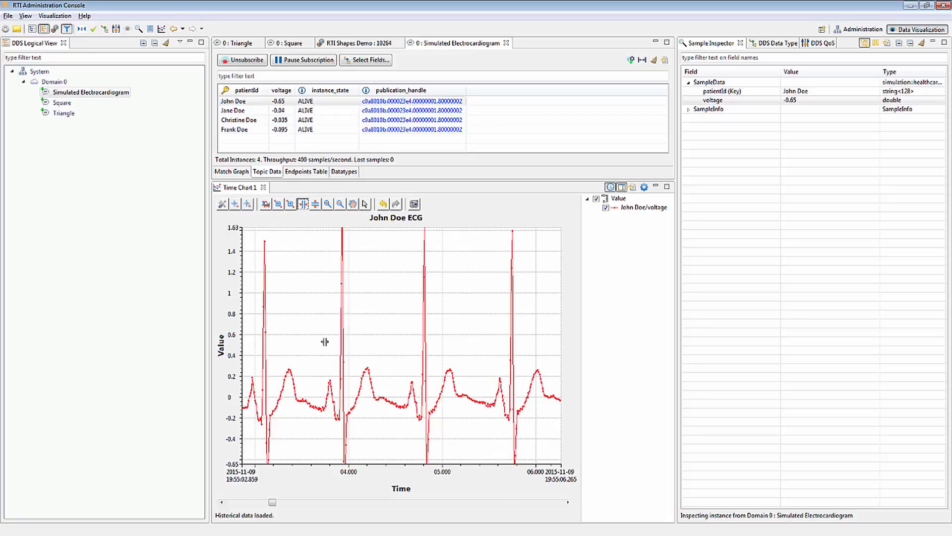
pyautogui.moveTo(302, 357); pyautogui.dragTo(398, 360)
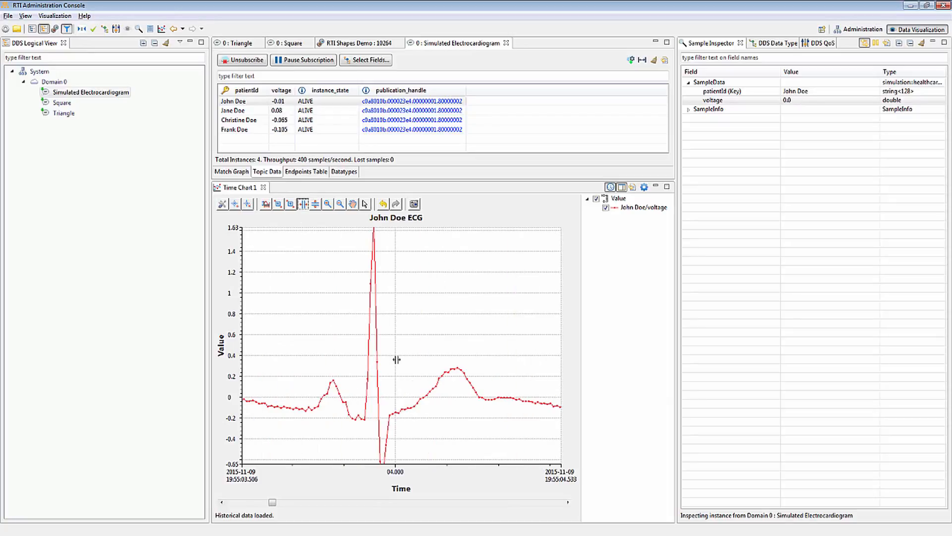
# Step: Zoom in once around the tall peak and zoom back out to a time range of about 19:55:03.346 to 19:55:04.687
pyautogui.click(328, 205)
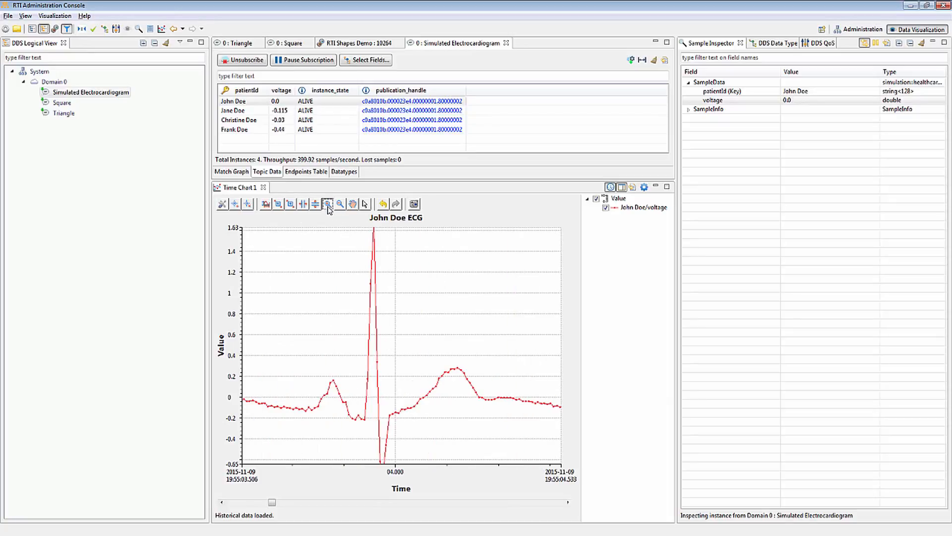
pyautogui.click(373, 309)
pyautogui.click(340, 204)
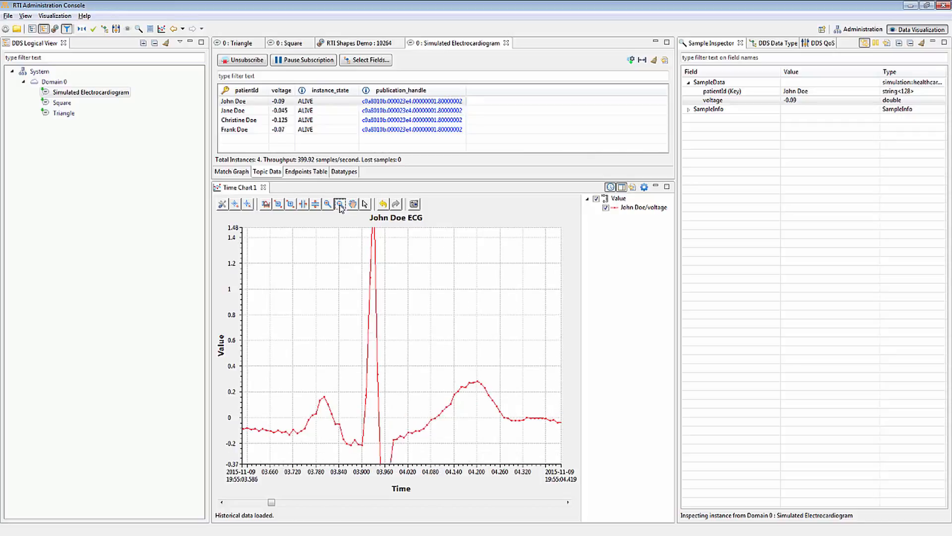
pyautogui.click(392, 321)
pyautogui.click(392, 321)
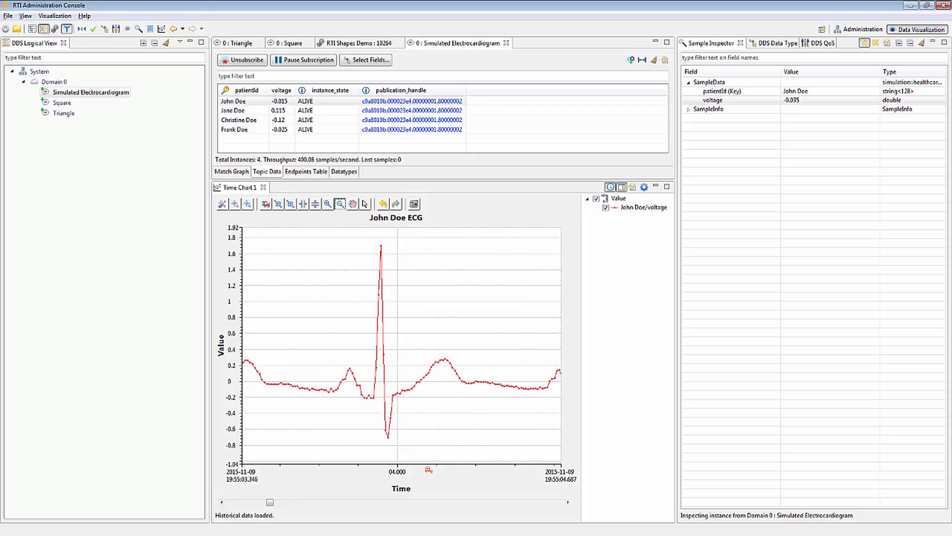
# Step: Zoom only the time axis out and back in to a range of about 19:55:02.038 to 19:55:05.603
pyautogui.click(429, 470)
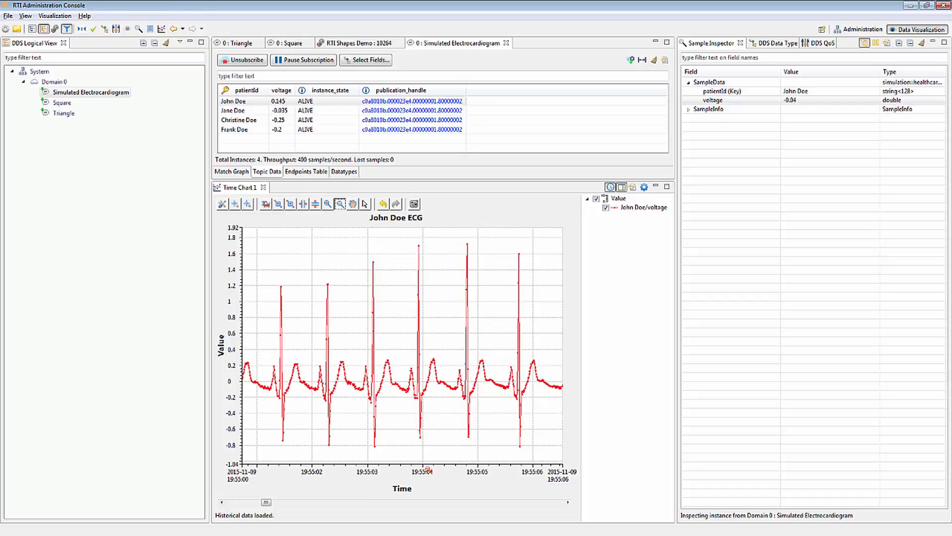
pyautogui.scroll(10, 429, 469)
pyautogui.scroll(-6, 428, 470)
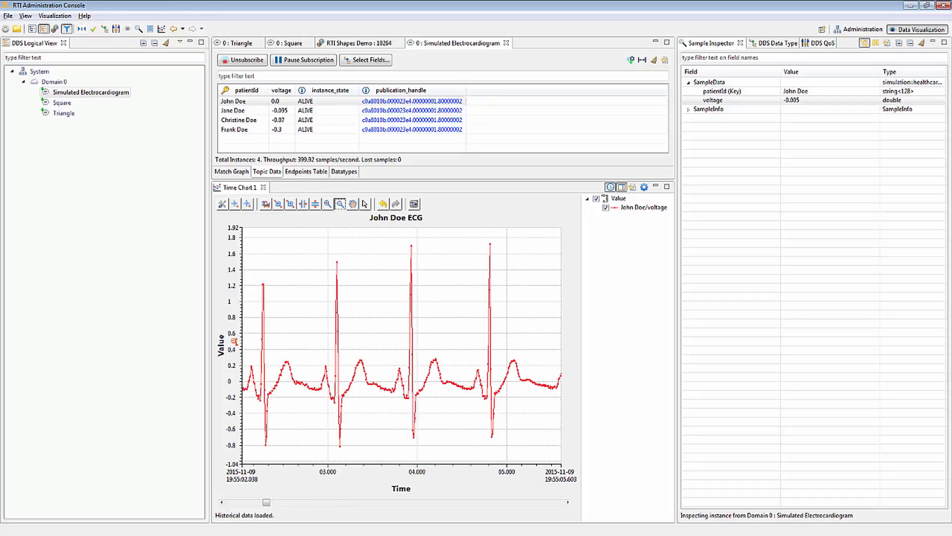
# Step: Zoom only the value axis in to a range of about -0.72 to 1.62
pyautogui.scroll(3, 234, 341)
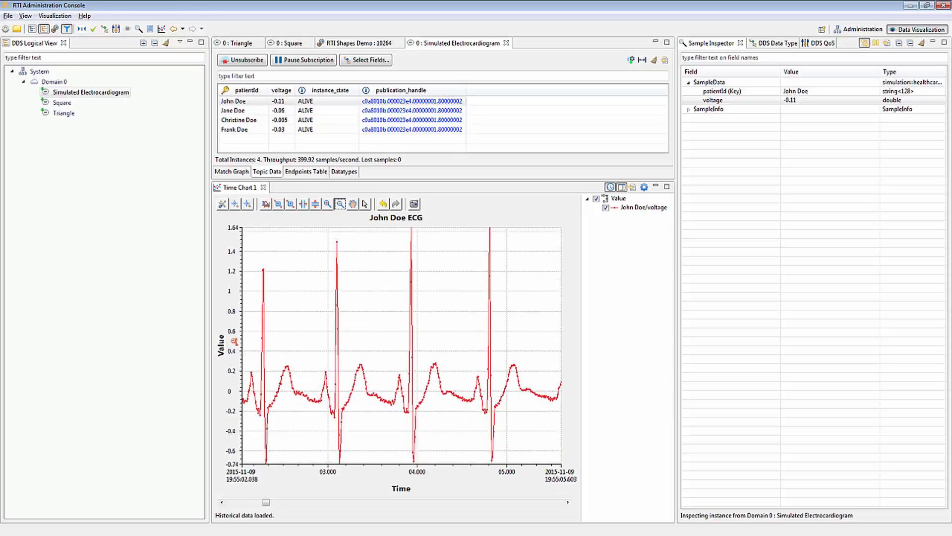
pyautogui.scroll(-1, 234, 342)
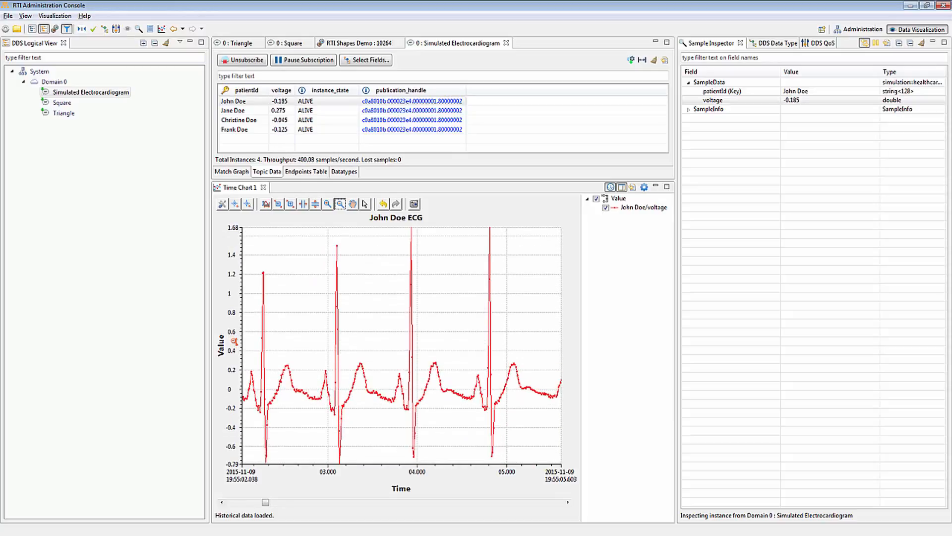
pyautogui.scroll(1, 234, 341)
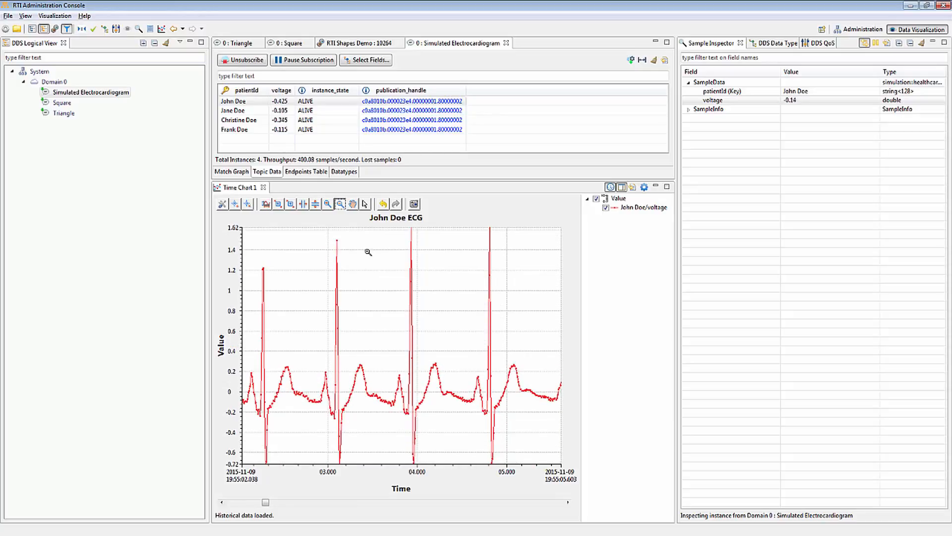
# Step: Pan the chart to about 19:55:02.160 to 19:55:05.725 with values from about -1.07 to 1.27, and restore the normal pointer
pyautogui.click(352, 204)
pyautogui.moveTo(318, 329); pyautogui.dragTo(349, 330)
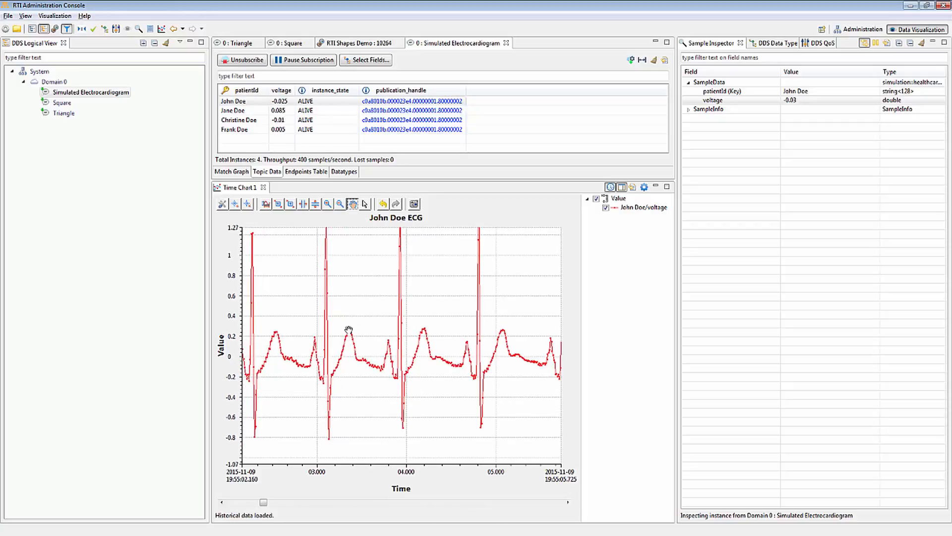
pyautogui.click(365, 204)
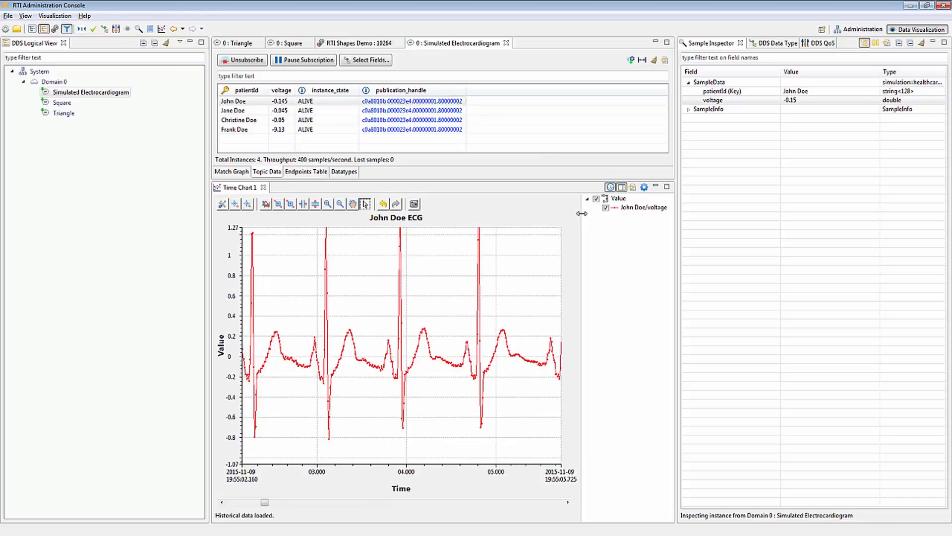
# Step: Toggle the chart's trace legend off and on, and leave it hidden
pyautogui.click(622, 187)
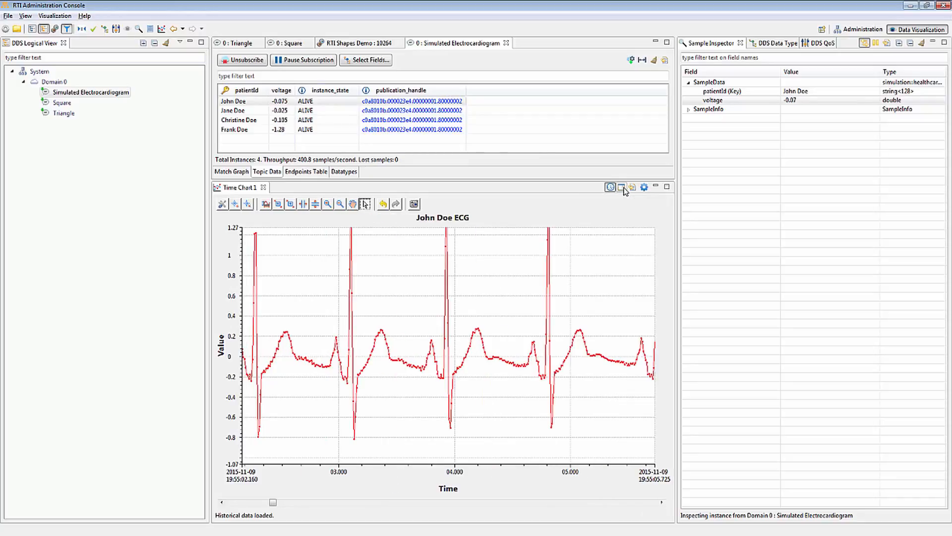
pyautogui.click(621, 187)
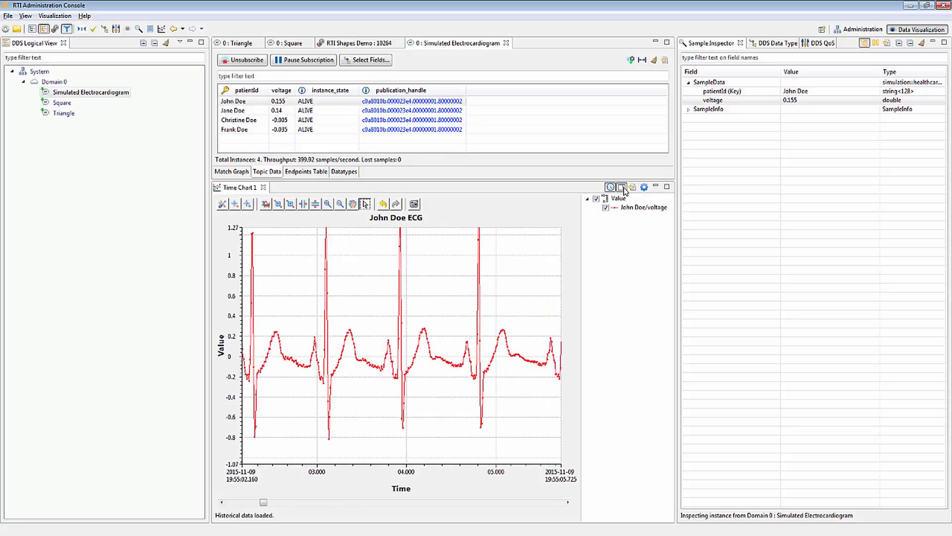
pyautogui.click(623, 188)
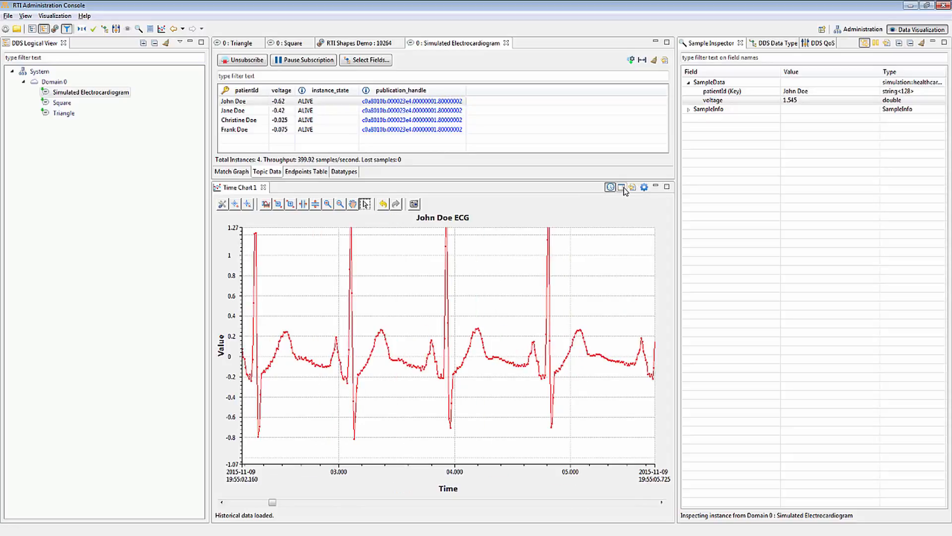
# Step: Export the voltage trace data from 7:55:02 PM to 7:55:05 PM as time_chart.csv in the data_exports folder
pyautogui.click(633, 188)
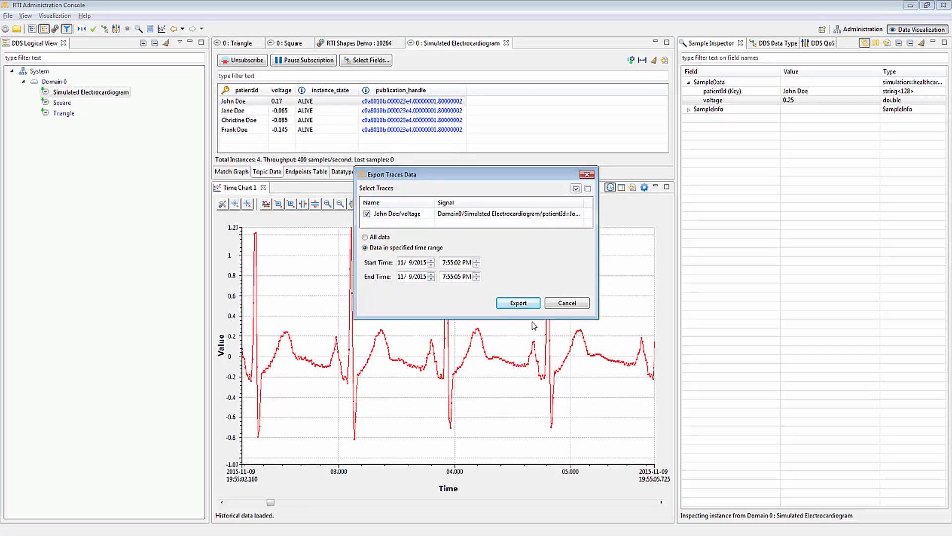
pyautogui.click(517, 303)
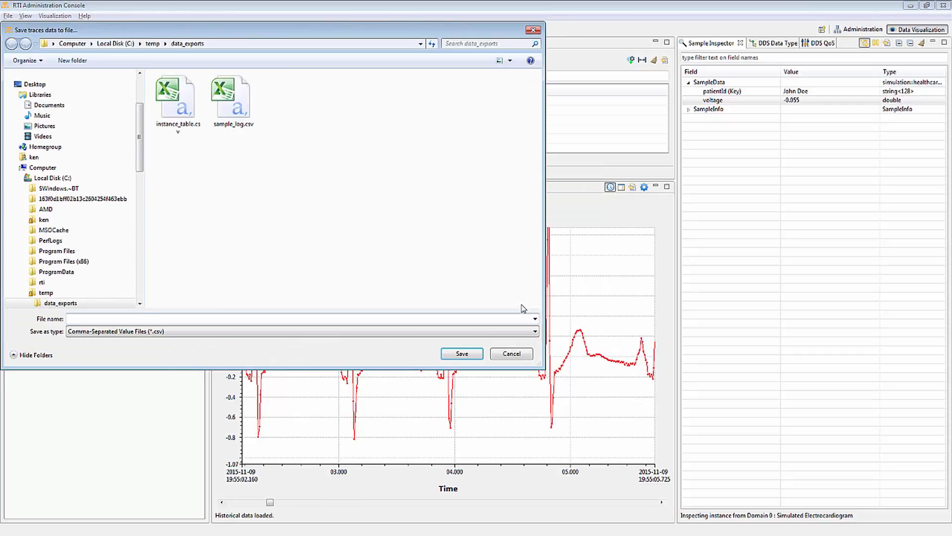
pyautogui.press('Return')
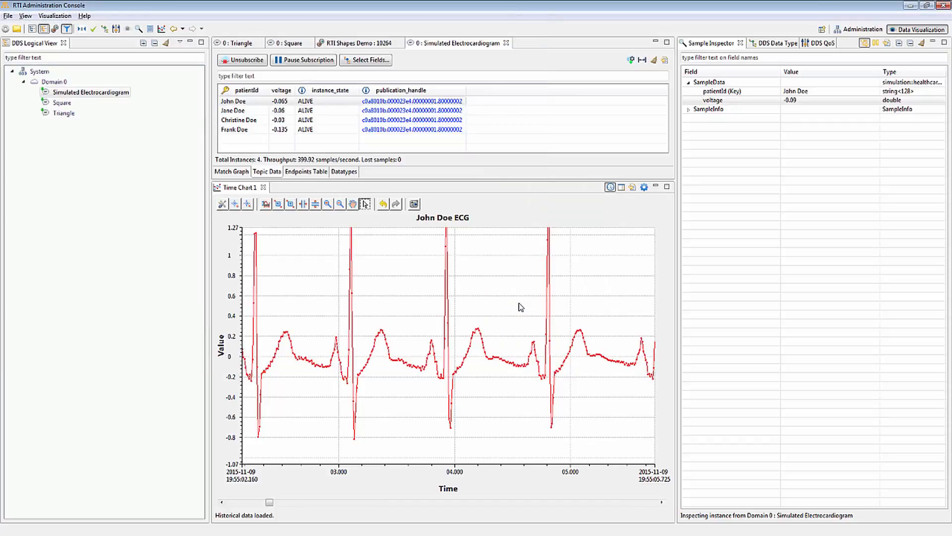
# Step: Open time_chart.csv from the data_exports folder in Excel, widen column A and review the timestamps and values
pyautogui.click(50, 534)
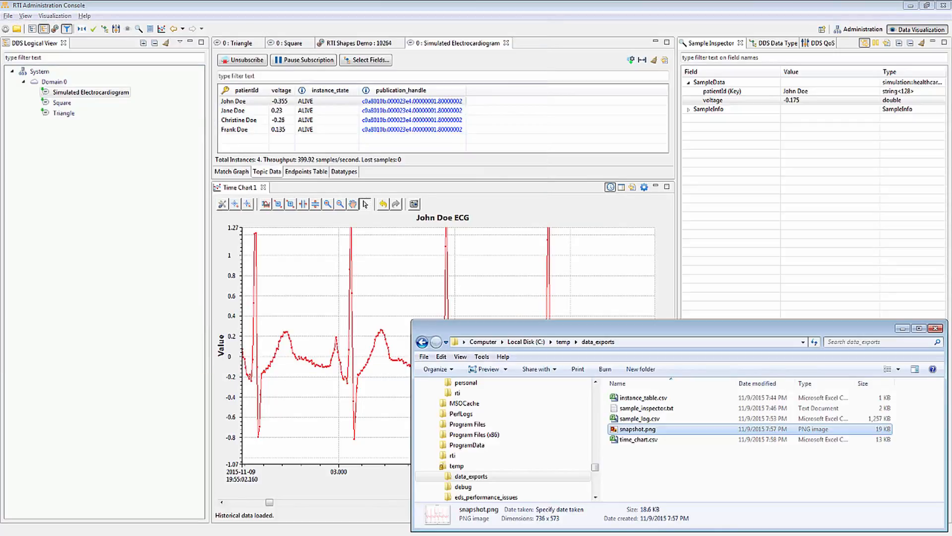
pyautogui.doubleClick(638, 439)
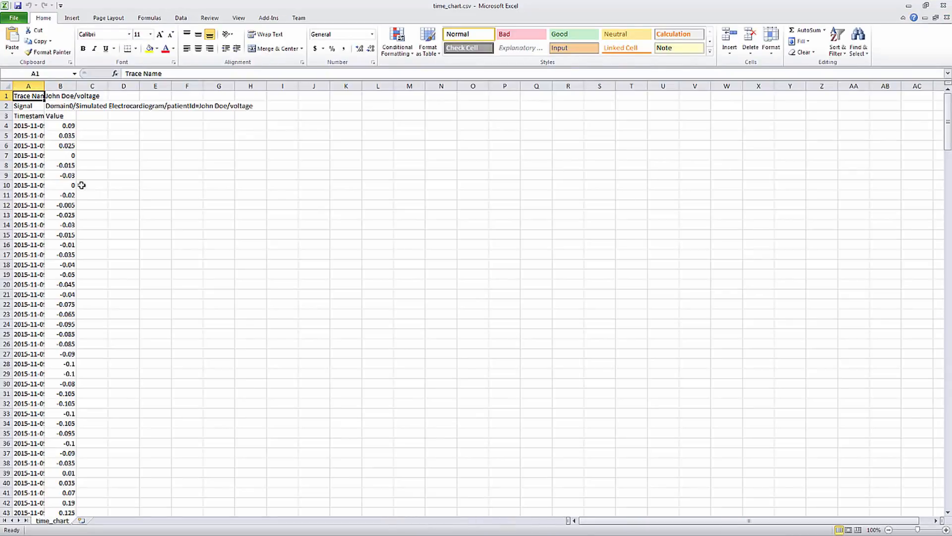
pyautogui.doubleClick(44, 87)
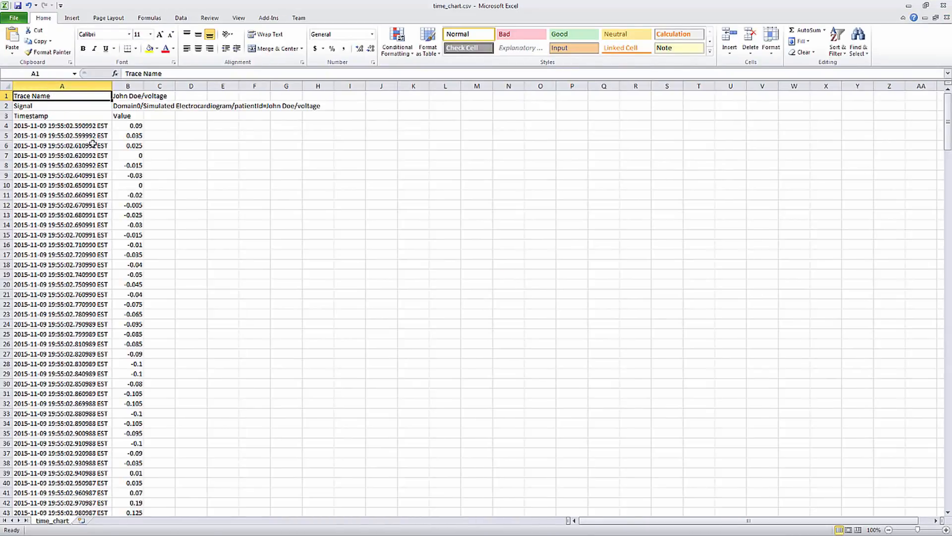
pyautogui.click(89, 127)
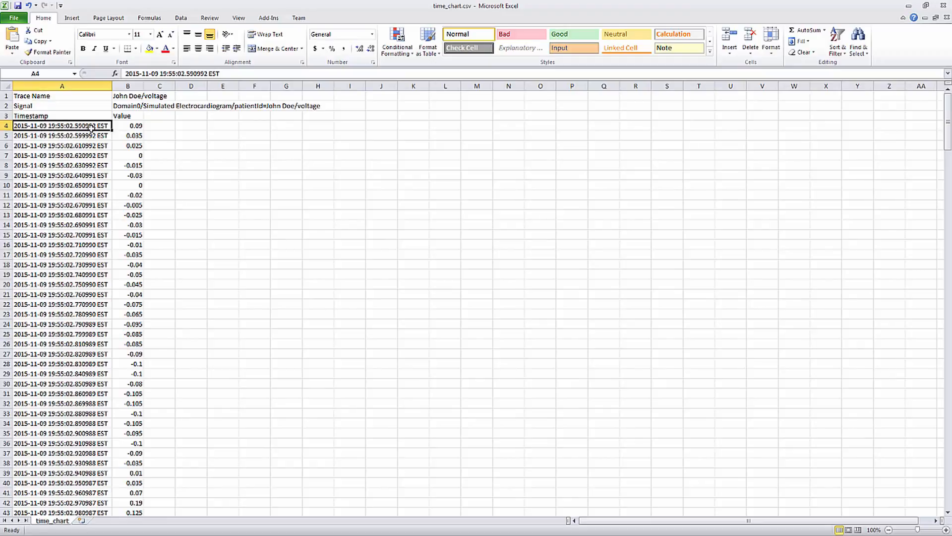
pyautogui.moveTo(133, 128); pyautogui.dragTo(136, 397)
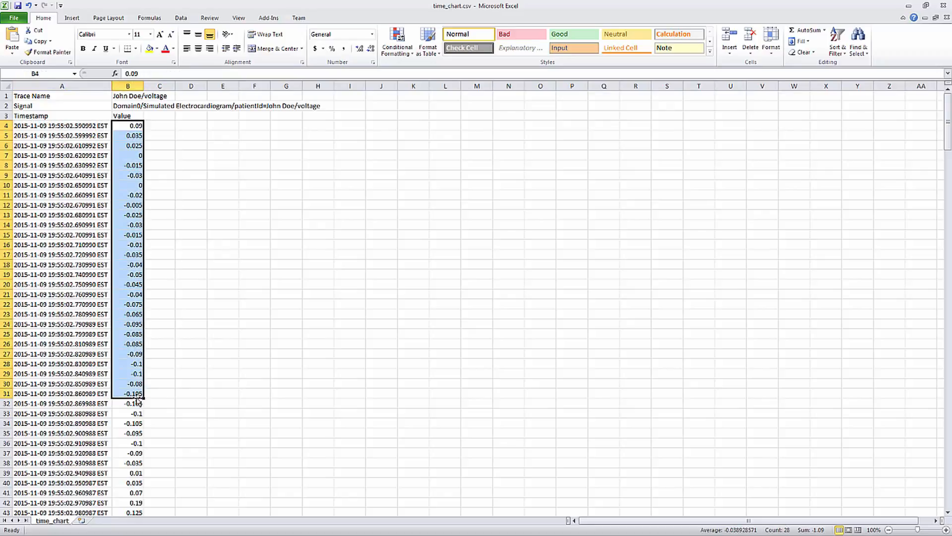
# Step: Close the exported CSV in Excel without saving and return to RTI Administration Console
pyautogui.click(942, 7)
pyautogui.click(475, 285)
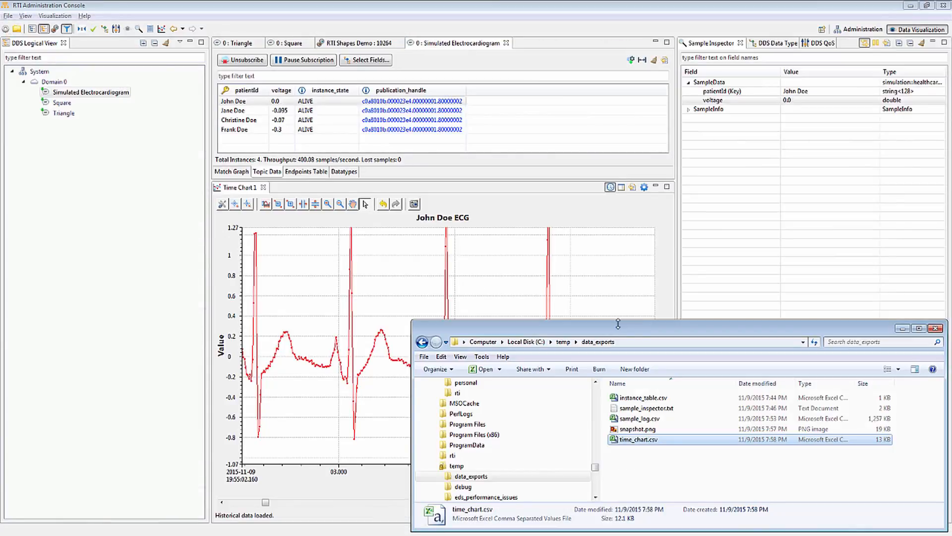
pyautogui.click(590, 216)
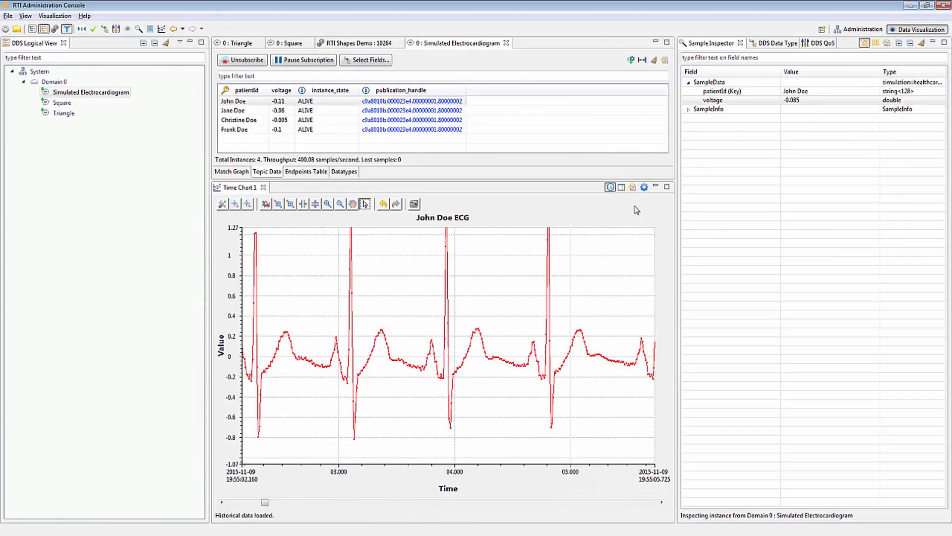
# Step: Open the configuration of Time Chart 1 and review the trace's timestamp options and the Y axes list
pyautogui.click(643, 187)
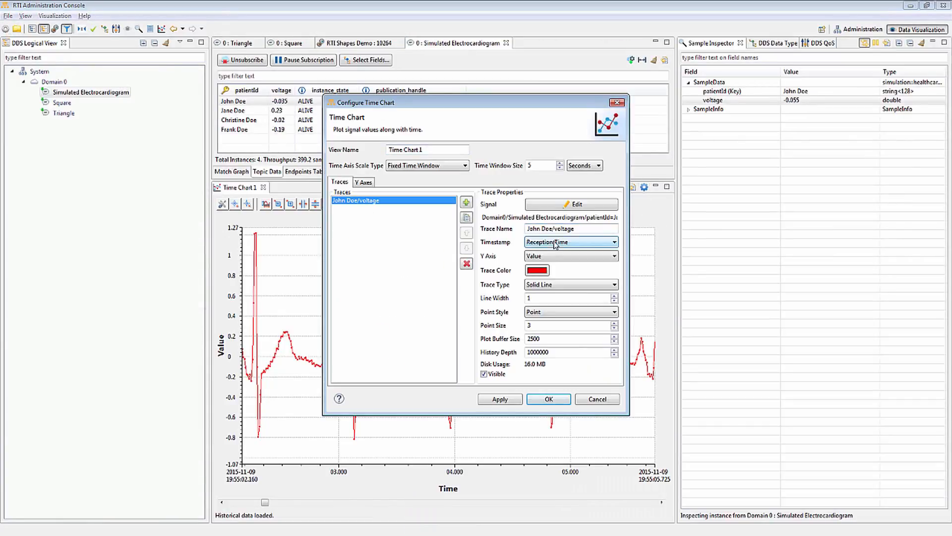
pyautogui.moveTo(541, 102); pyautogui.dragTo(573, 58)
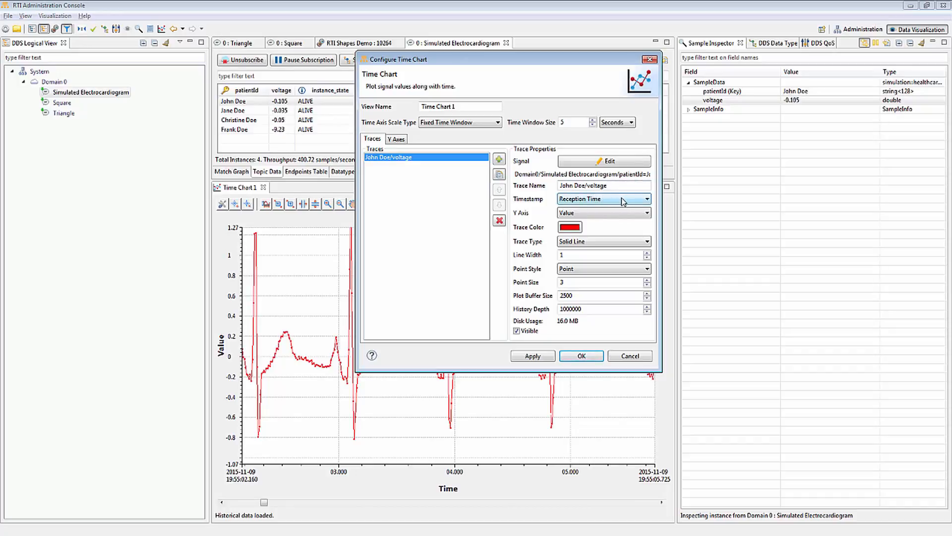
pyautogui.click(623, 200)
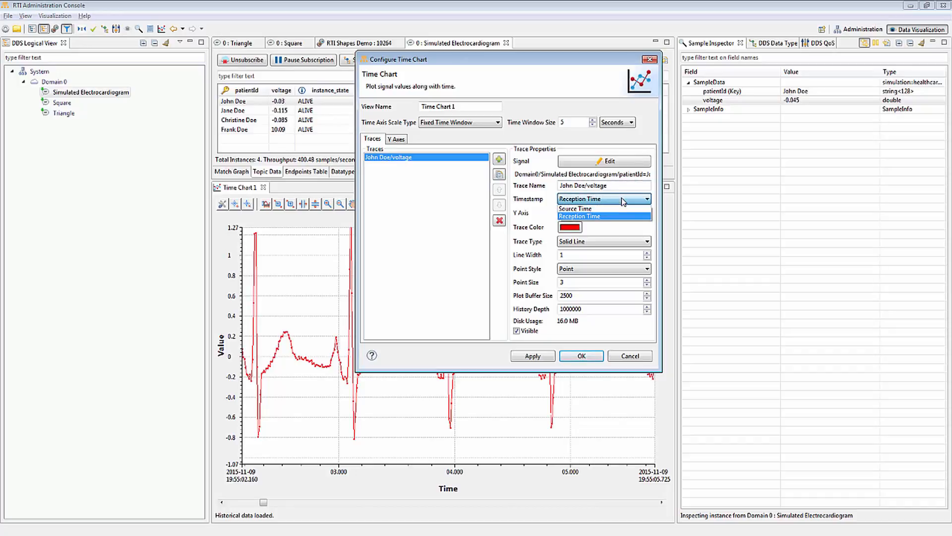
pyautogui.click(621, 198)
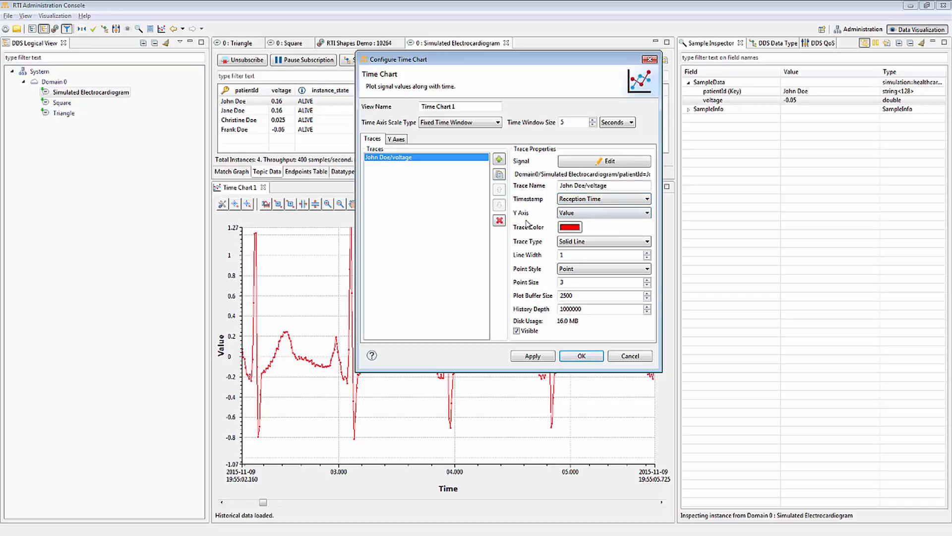
pyautogui.click(396, 140)
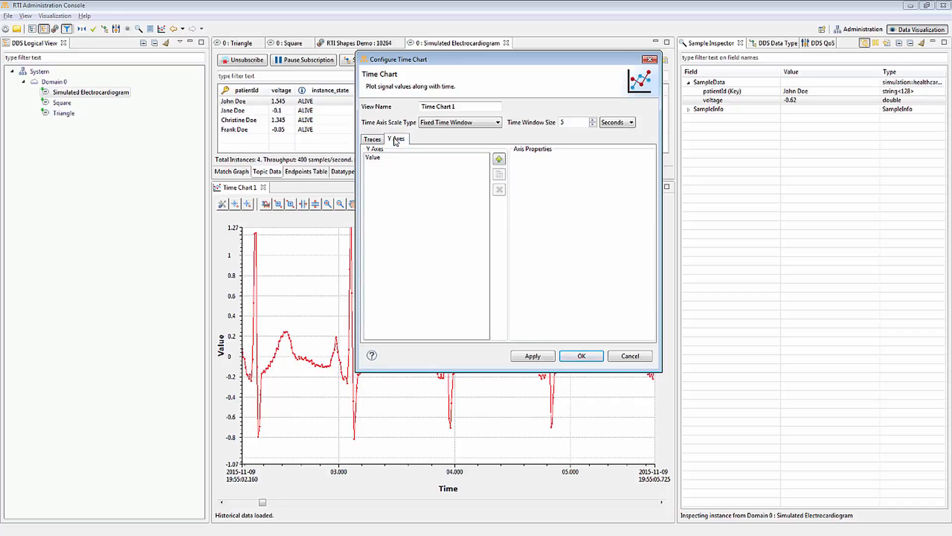
pyautogui.click(373, 139)
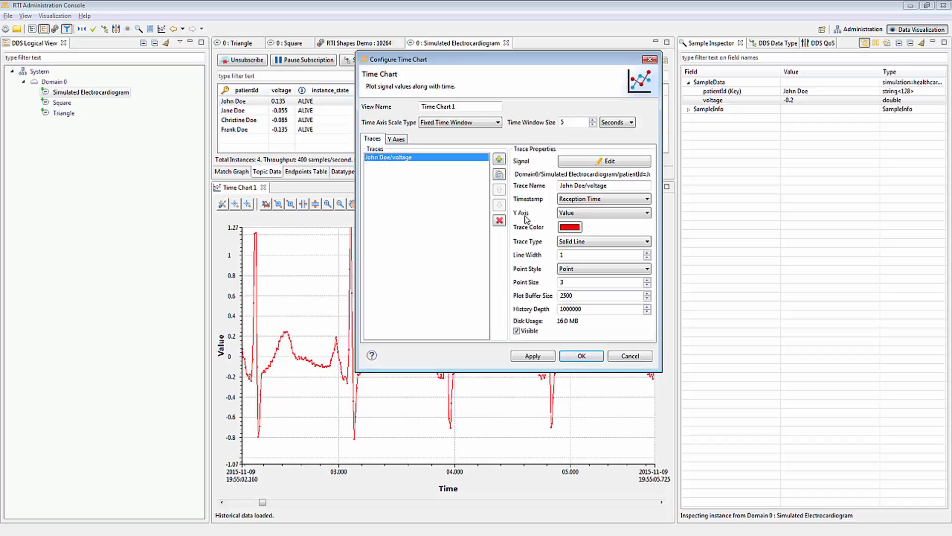
# Step: Set the voltage trace's color to blue and its trace type to Dash Line
pyautogui.click(569, 227)
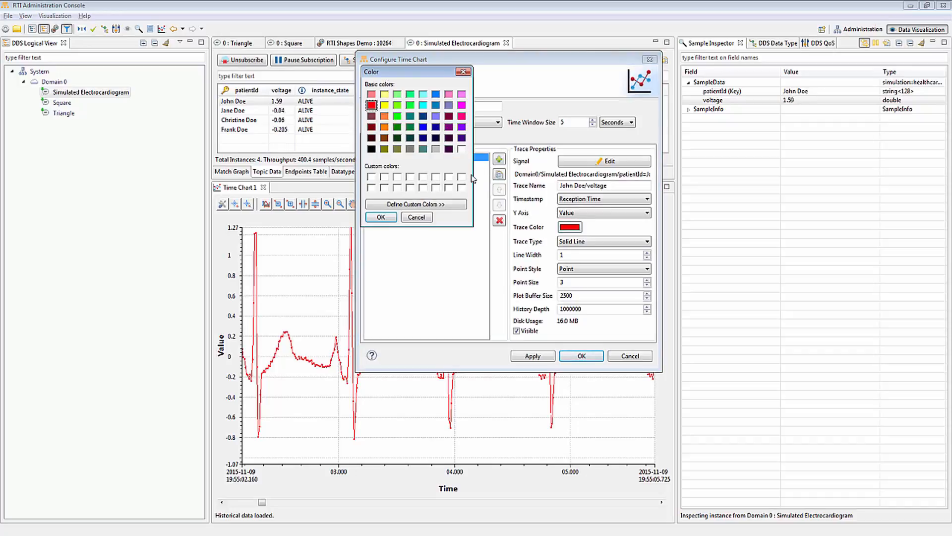
pyautogui.click(435, 95)
pyautogui.click(381, 218)
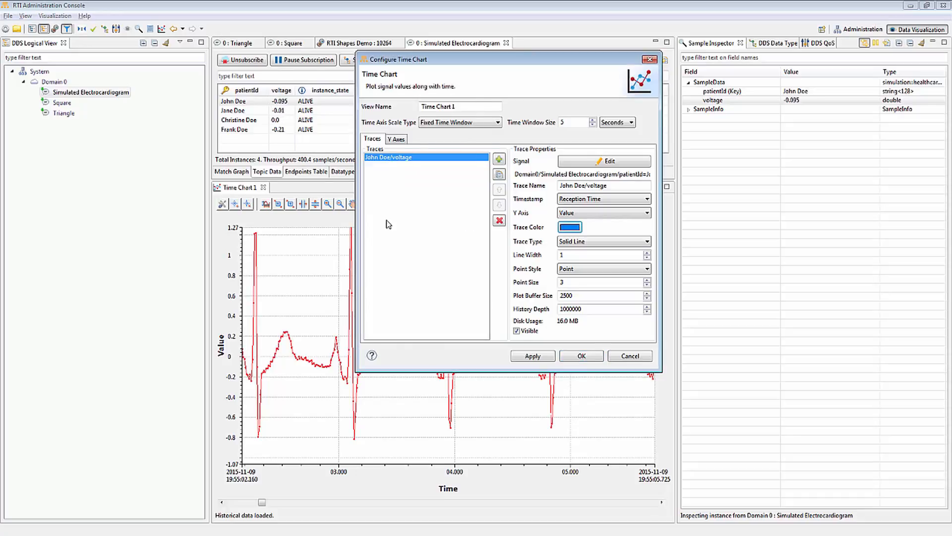
pyautogui.click(627, 243)
pyautogui.click(578, 259)
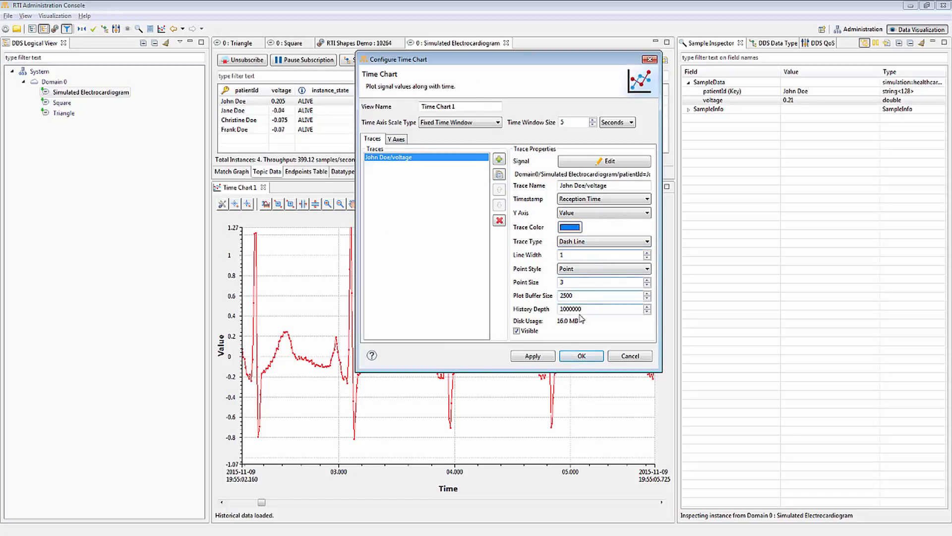
# Step: Set the voltage trace's line width to 2, point style to Triangle and point size to 5, and apply the changes to the chart
pyautogui.click(646, 252)
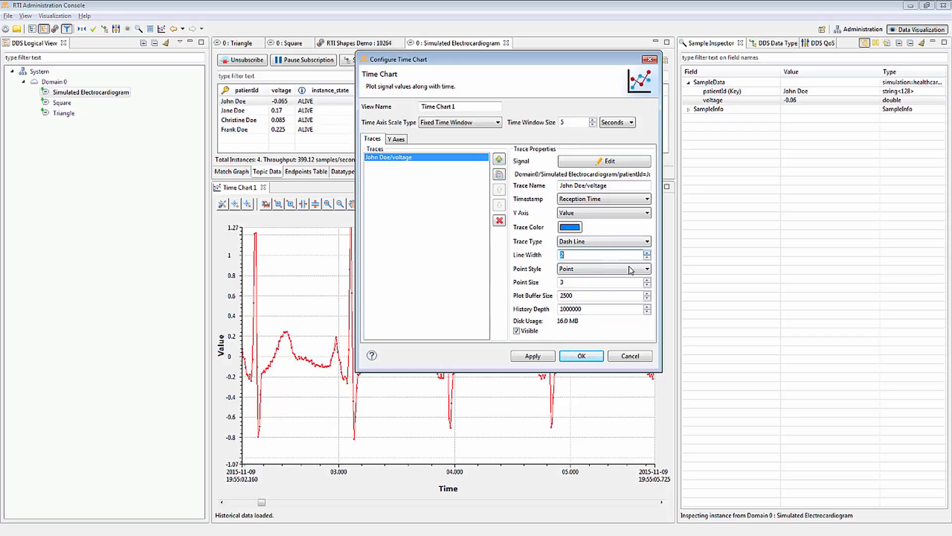
pyautogui.click(594, 270)
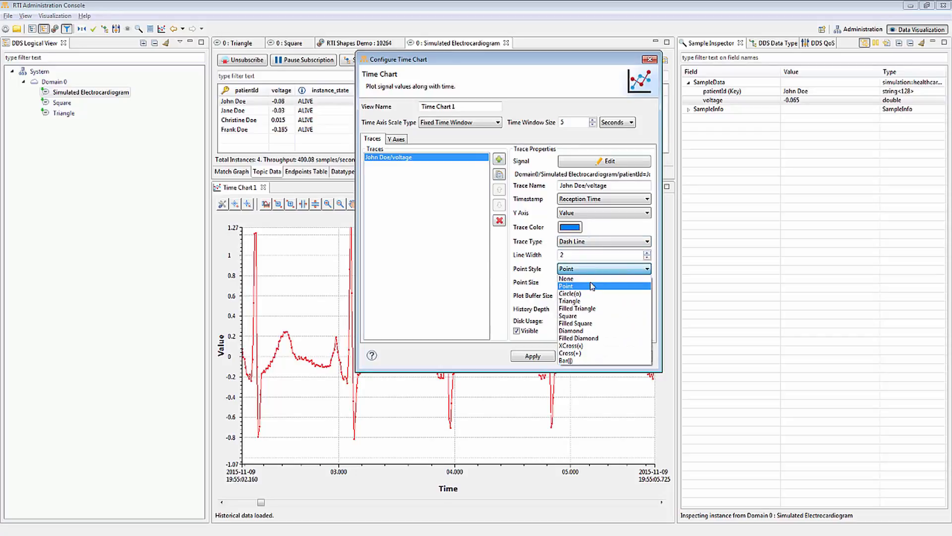
pyautogui.click(575, 300)
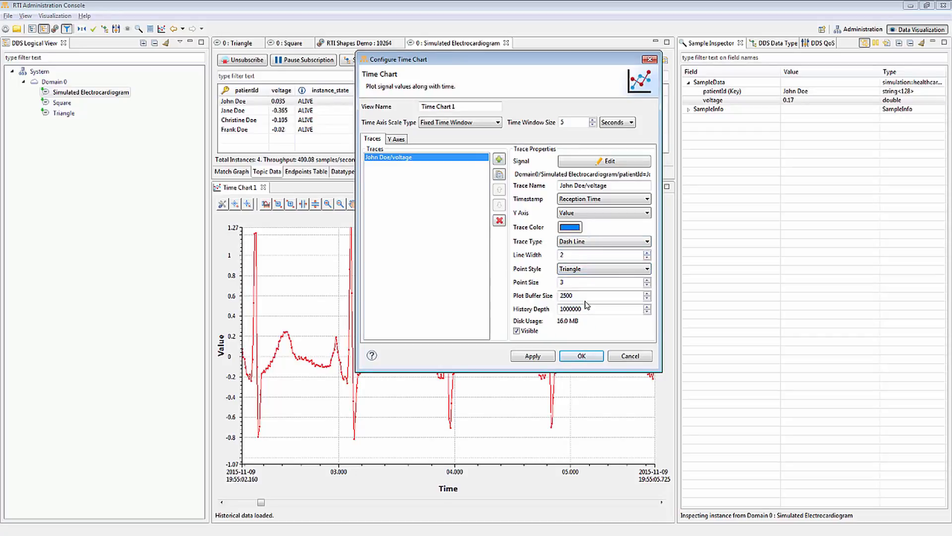
pyautogui.click(647, 279)
pyautogui.click(647, 279)
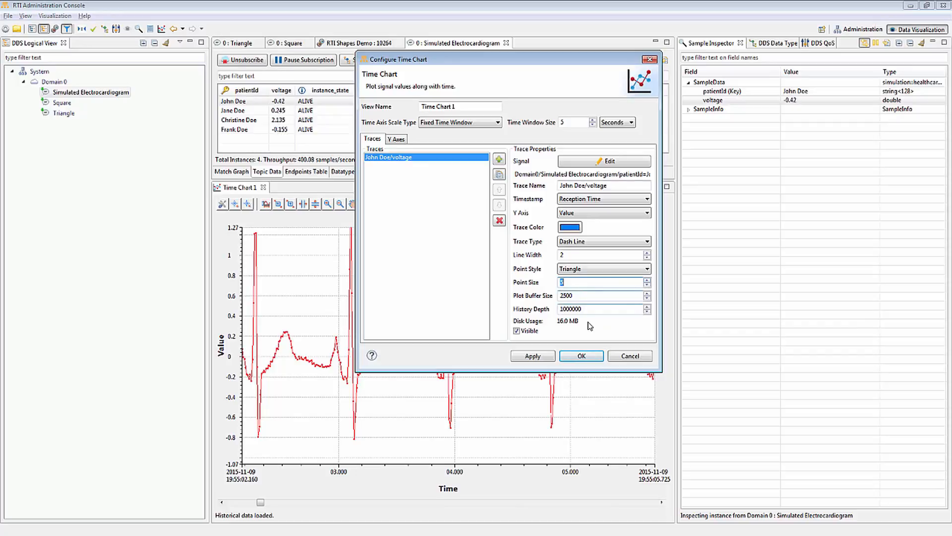
pyautogui.click(538, 357)
pyautogui.moveTo(556, 58)
pyautogui.mouseDown()
pyautogui.moveTo(678, 55)
pyautogui.moveTo(673, 46)
pyautogui.mouseUp()
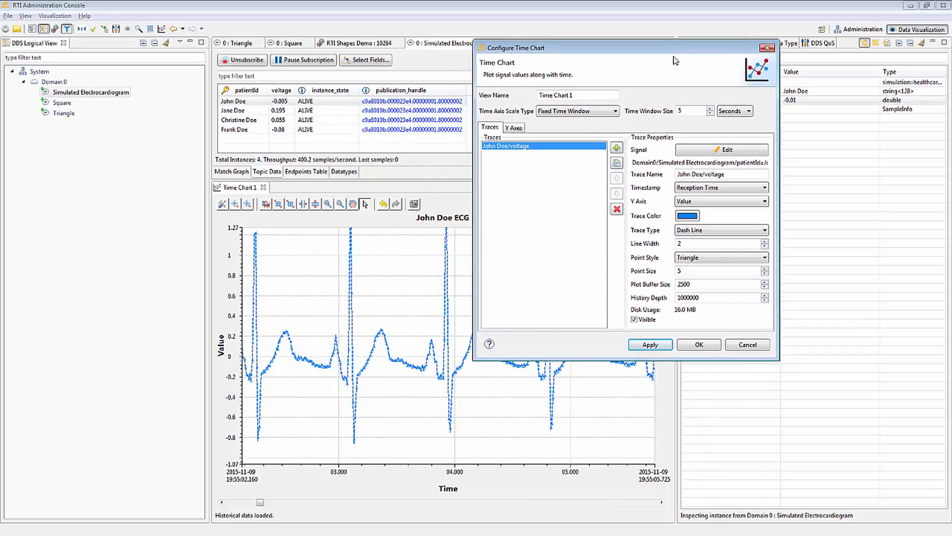
# Step: Review the voltage trace's plot buffer size, history depth and estimated disk usage, and accept the chart configuration
pyautogui.doubleClick(697, 284)
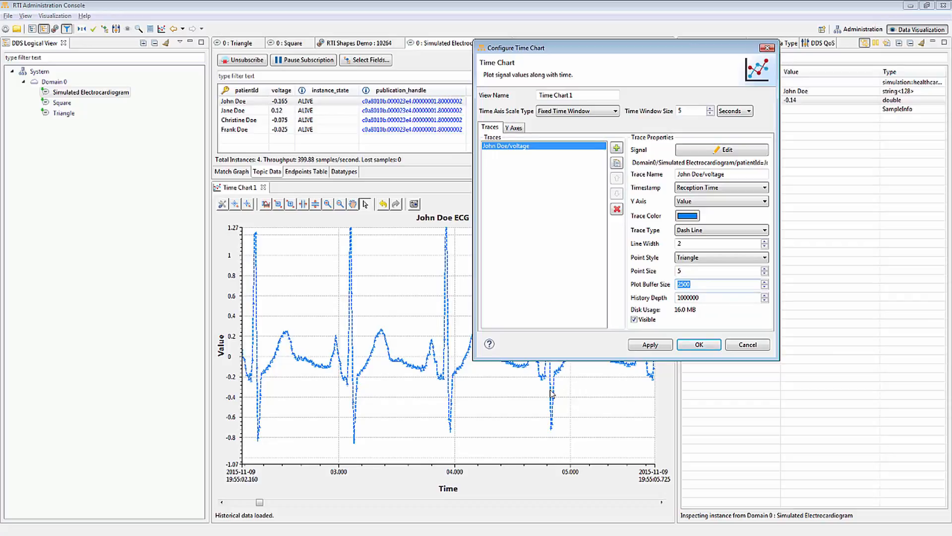
pyautogui.click(709, 299)
pyautogui.moveTo(710, 300); pyautogui.dragTo(667, 301)
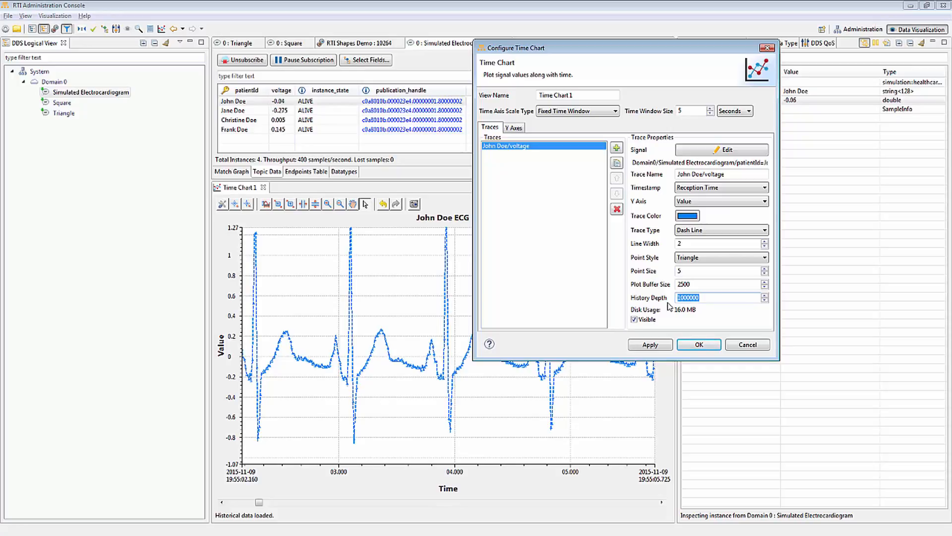
pyautogui.click(705, 298)
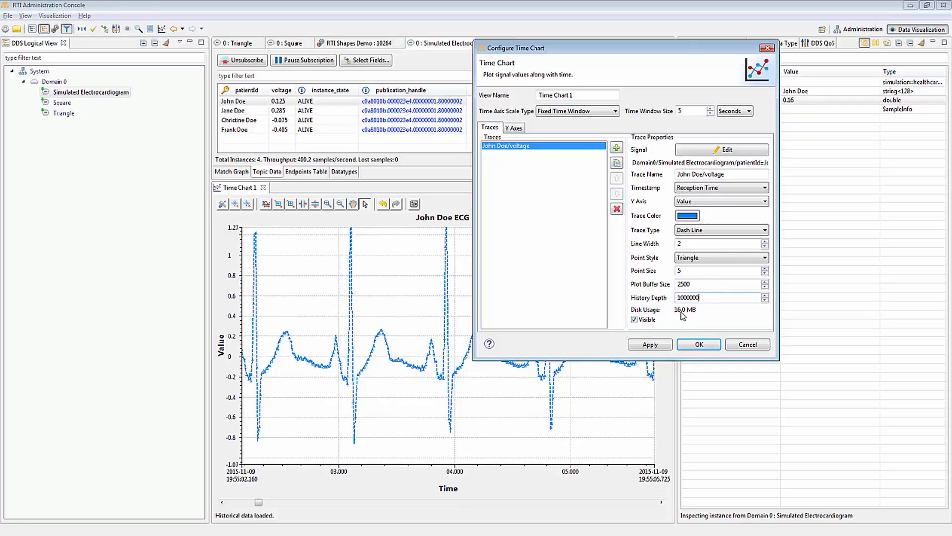
pyautogui.moveTo(682, 316)
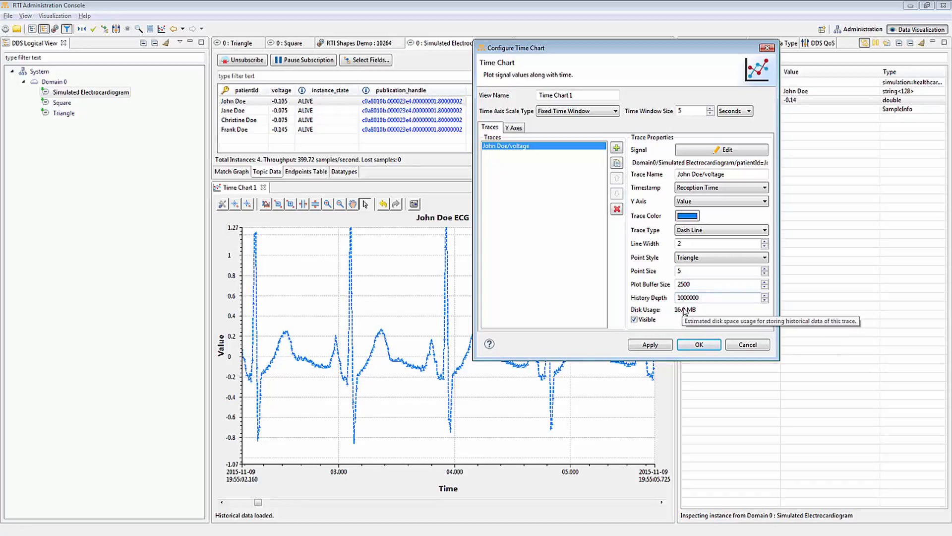
pyautogui.click(699, 344)
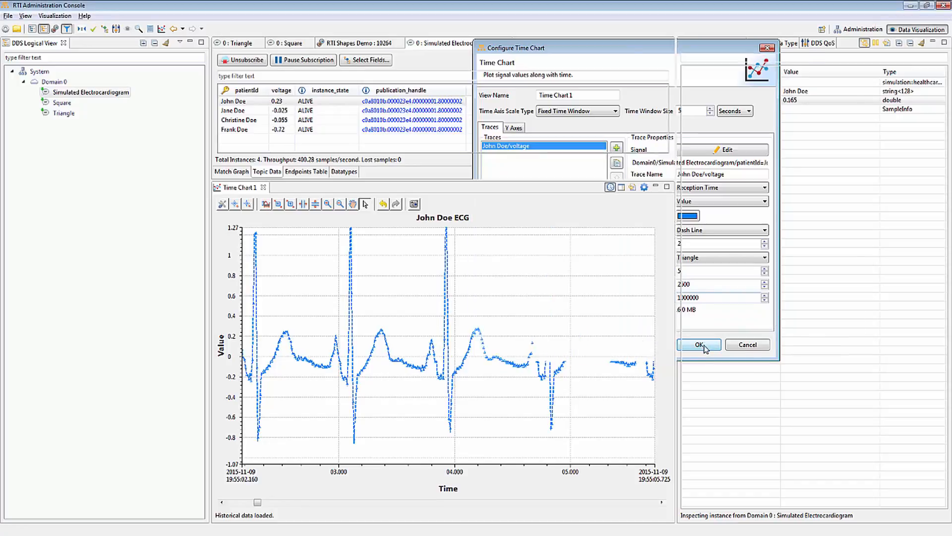